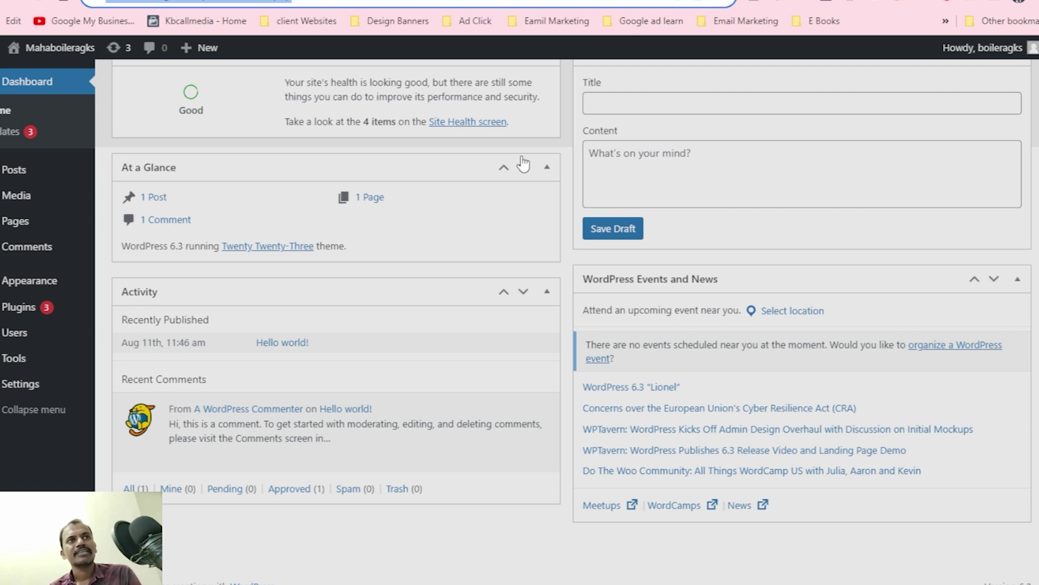
# Step: Look over the dashboard overview and open the list of installed themes
pyautogui.scroll(5, 510, 372)
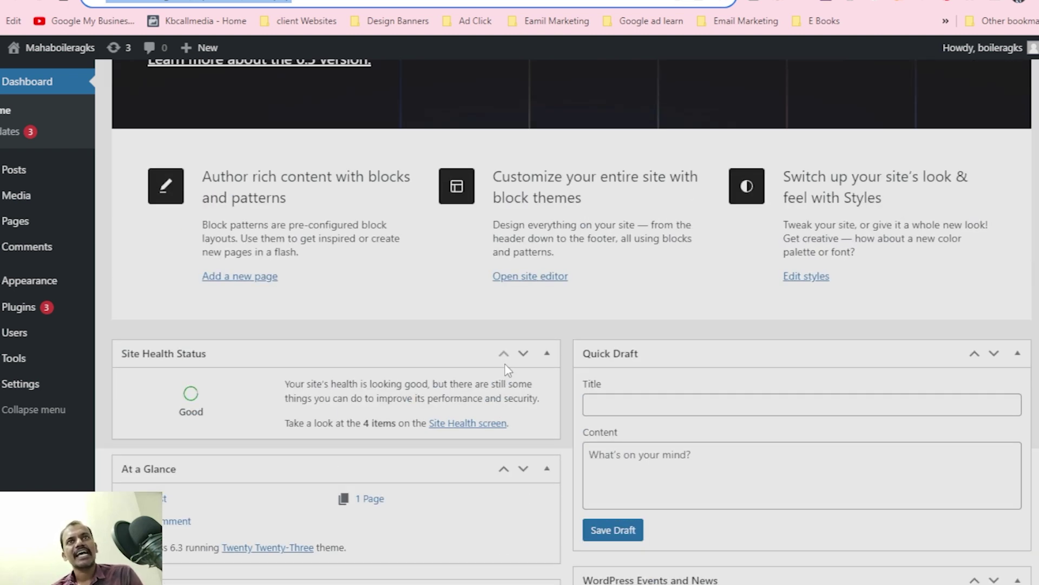
pyautogui.scroll(3, 505, 365)
pyautogui.scroll(-5, 504, 362)
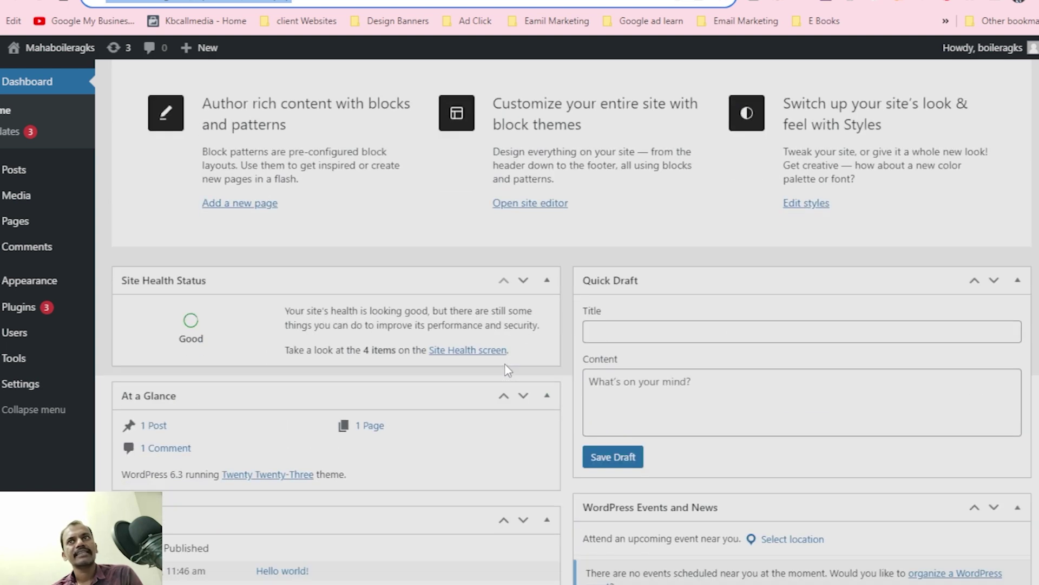
pyautogui.scroll(-4, 501, 362)
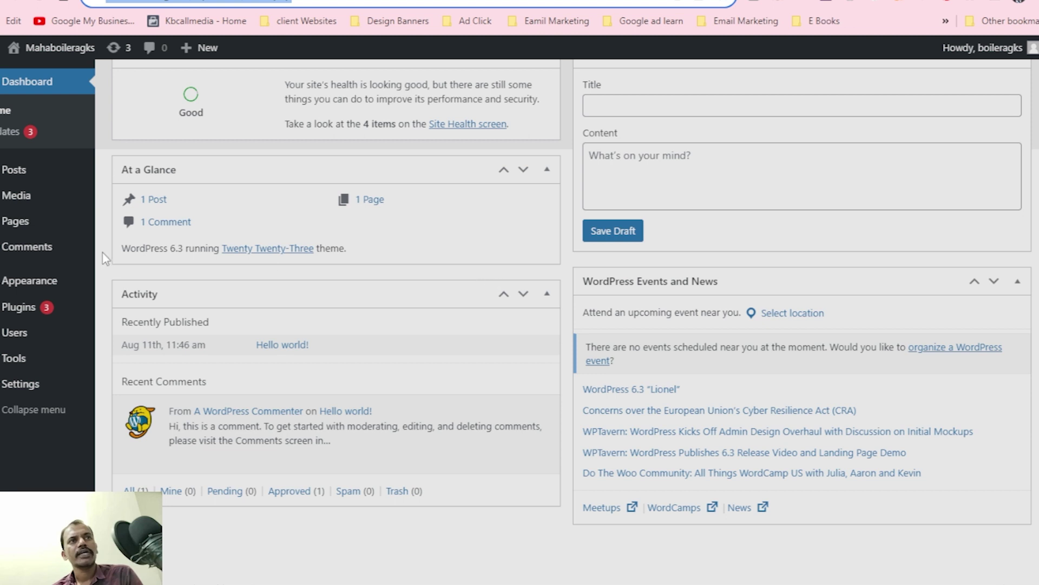
pyautogui.moveTo(31, 292)
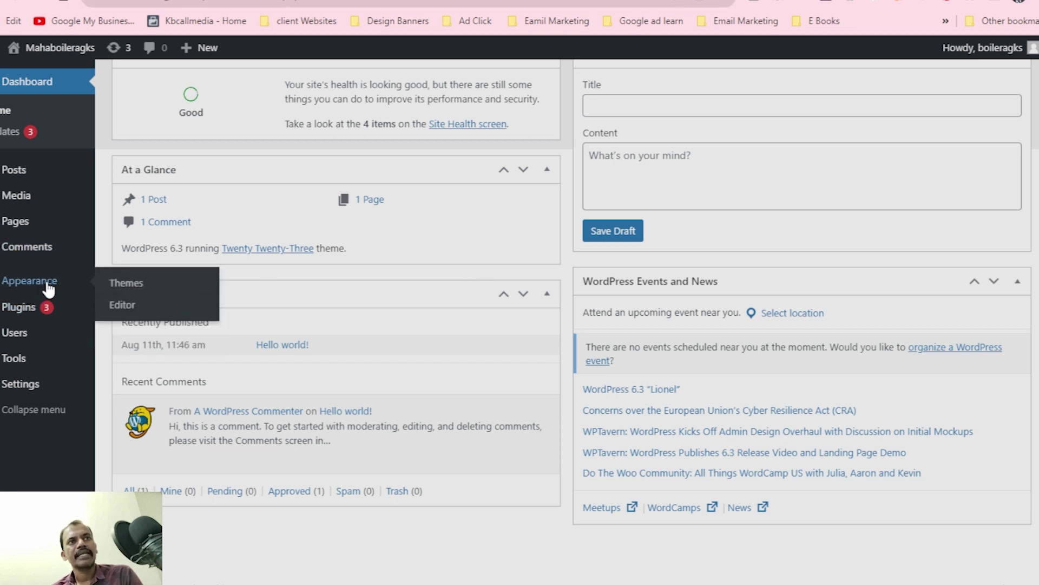
pyautogui.click(48, 288)
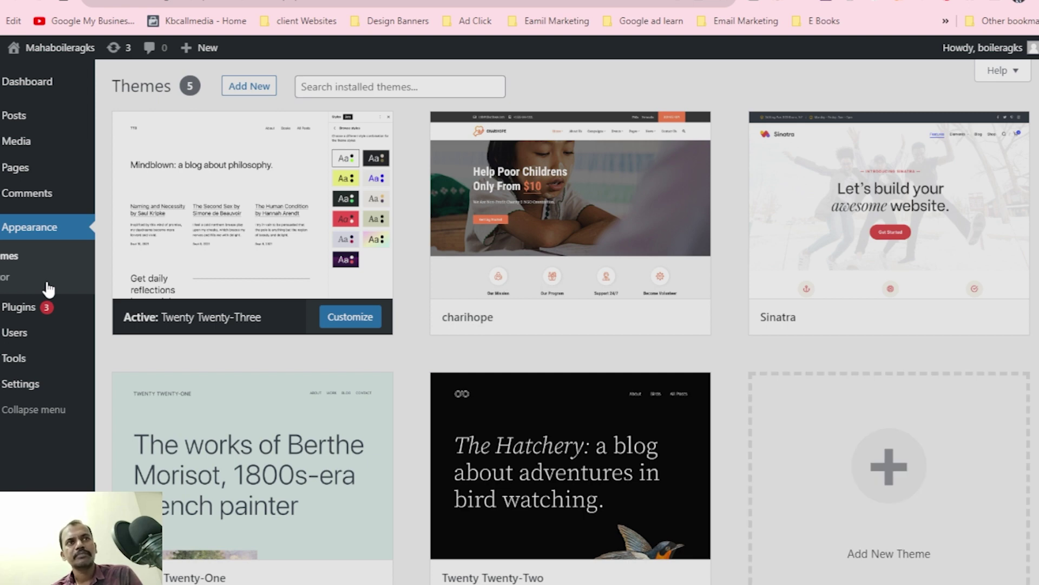
# Step: Open the installed plugins list and review the plugins it contains
pyautogui.moveTo(29, 315)
pyautogui.click(124, 313)
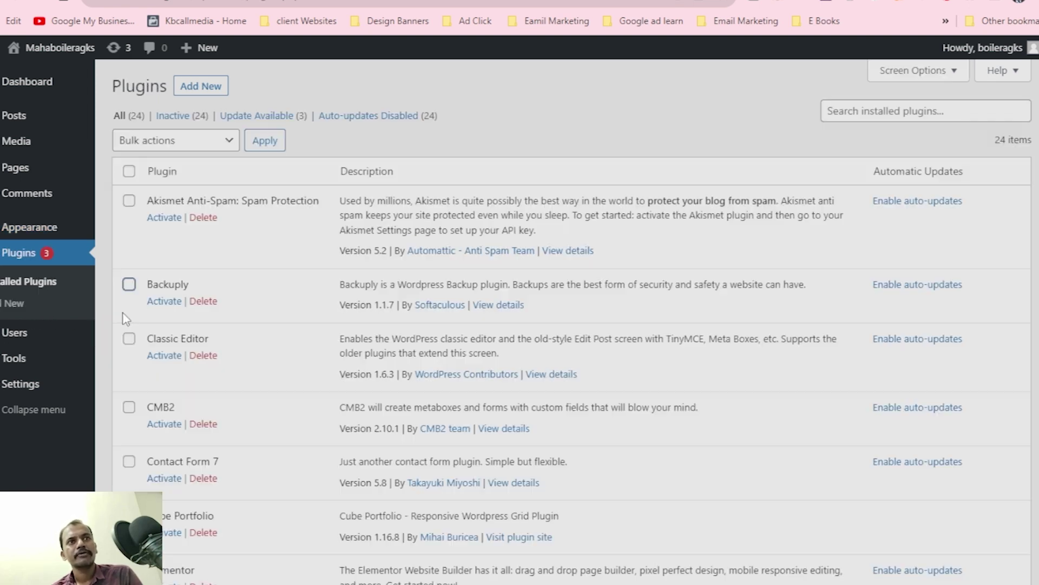
pyautogui.scroll(-4, 295, 390)
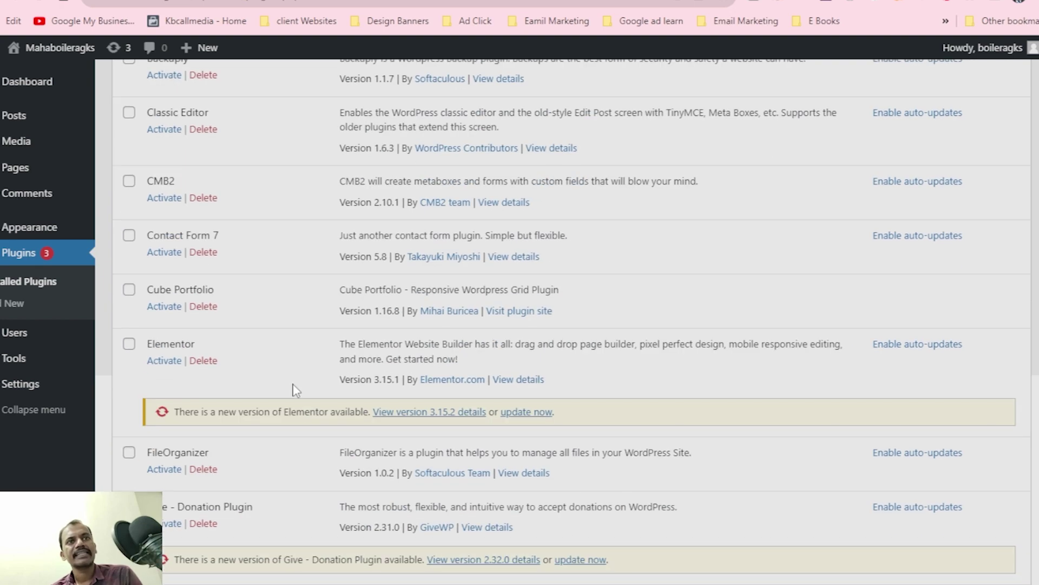
pyautogui.scroll(-4, 295, 389)
pyautogui.scroll(-4, 295, 390)
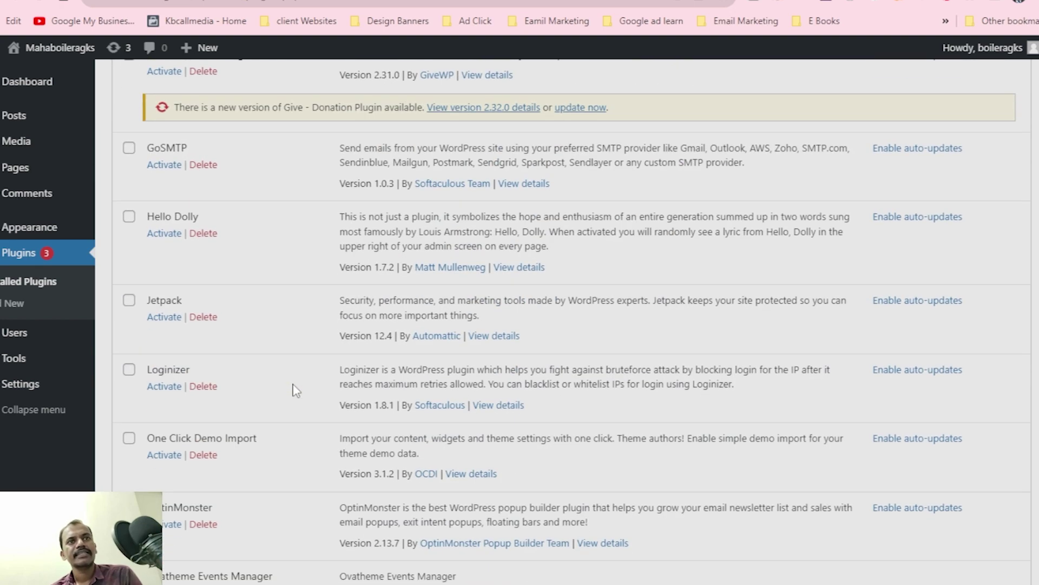
pyautogui.scroll(-4, 295, 390)
pyautogui.scroll(12, 295, 390)
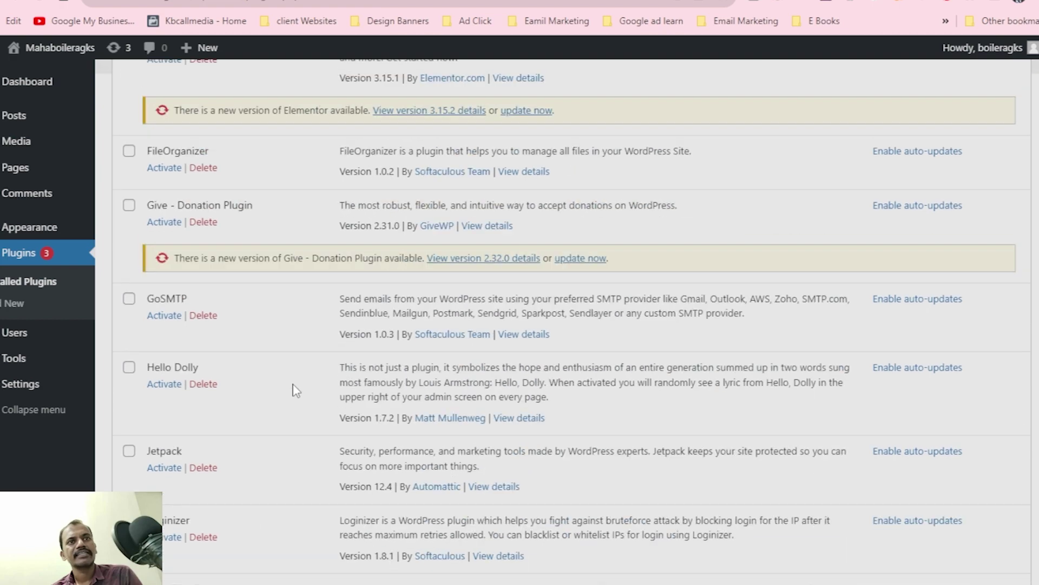
pyautogui.scroll(-20, 295, 389)
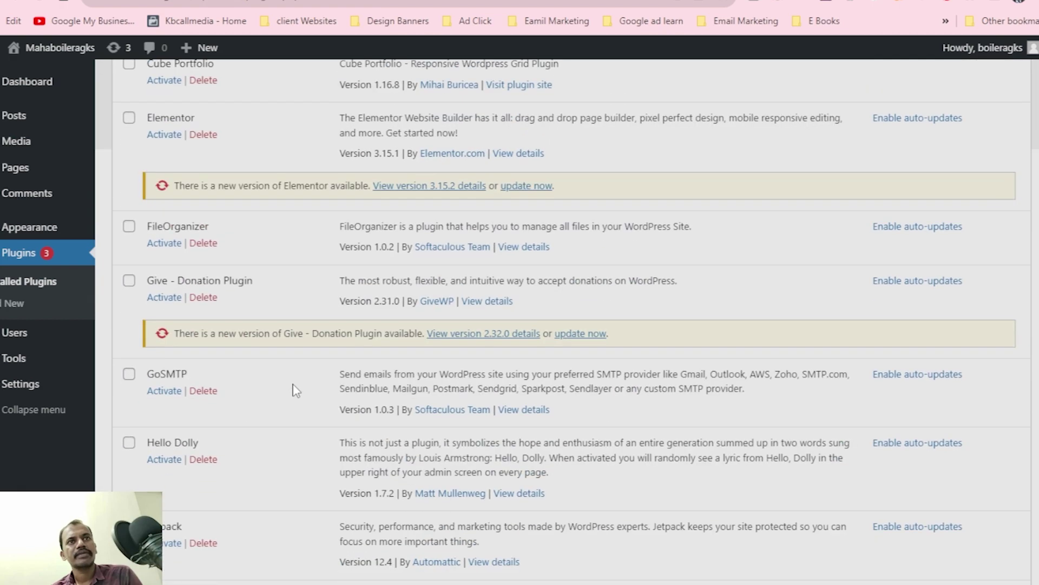
pyautogui.scroll(7, 295, 390)
pyautogui.scroll(15, 295, 390)
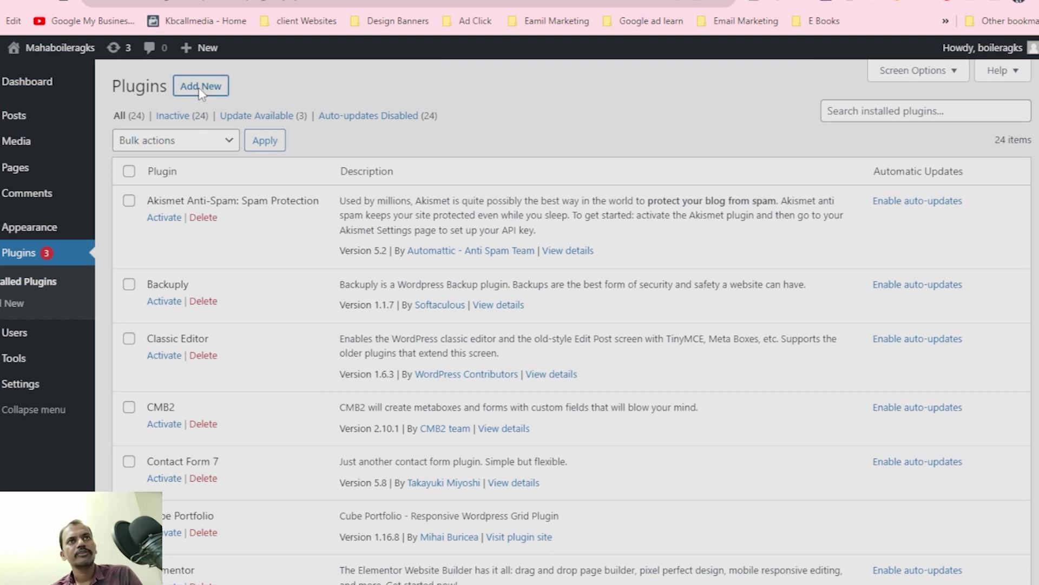
# Step: Open the page for adding plugins and activate the featured Classic Editor plugin
pyautogui.click(199, 86)
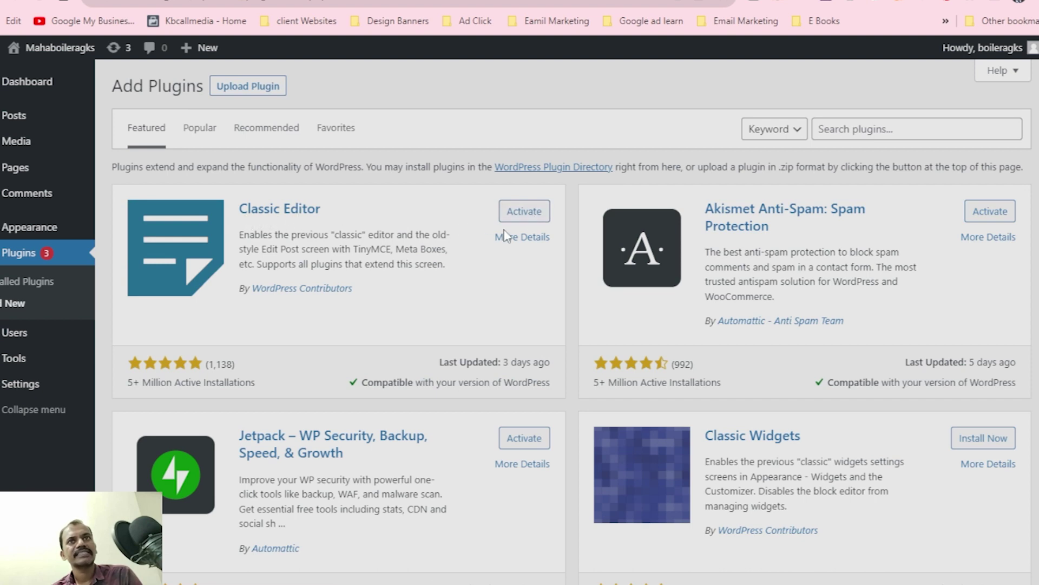
pyautogui.click(523, 212)
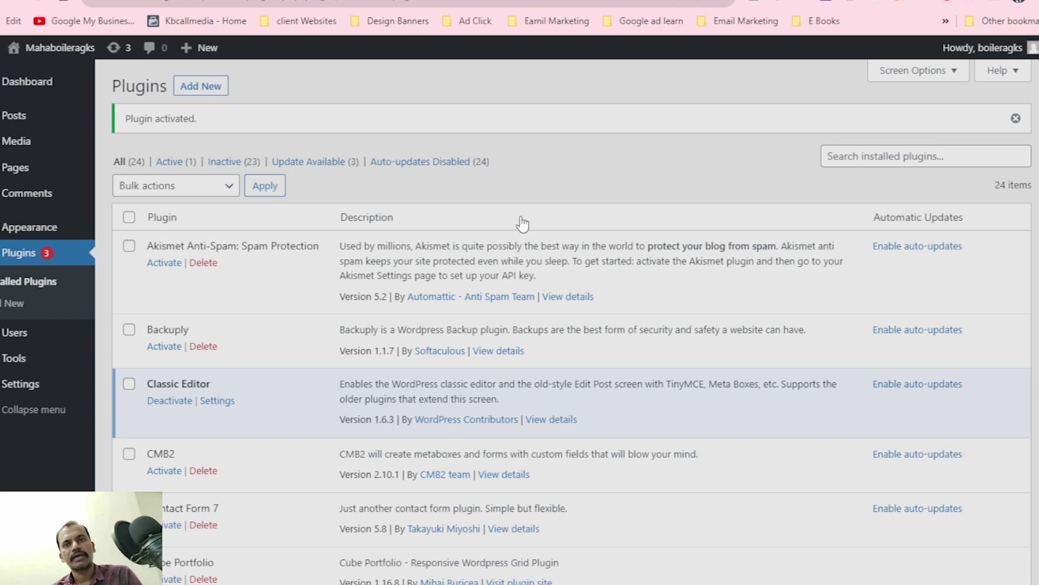
# Step: Return to the page for adding plugins and search the plugin directory for "envito"
pyautogui.click(227, 90)
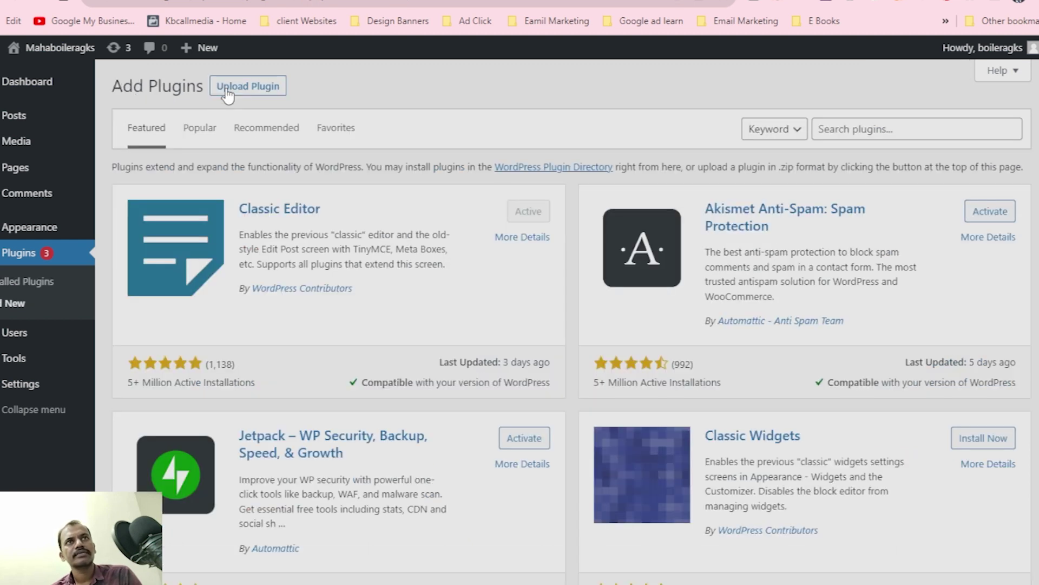
pyautogui.click(937, 128)
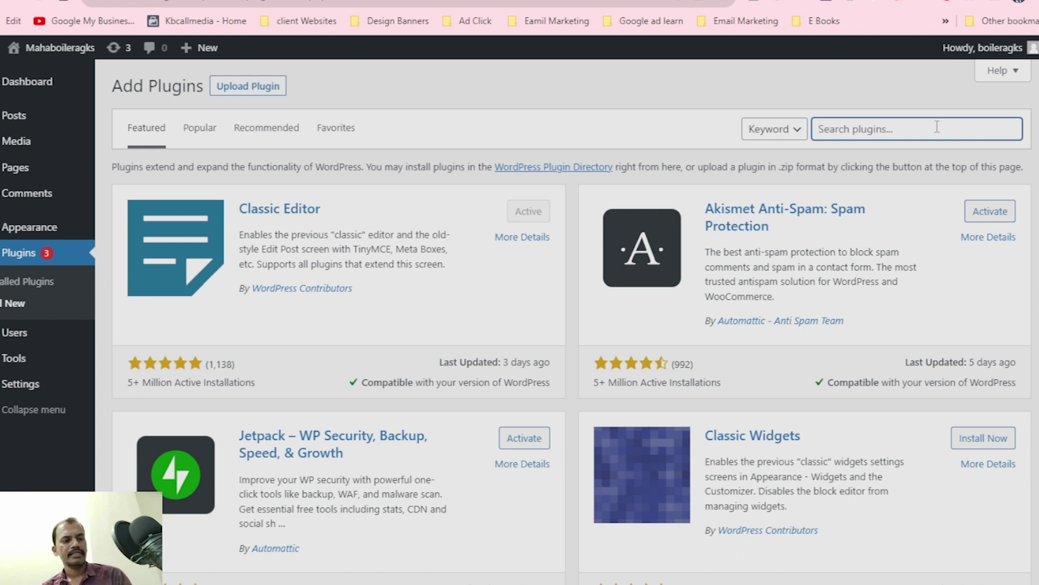
pyautogui.write('envi')
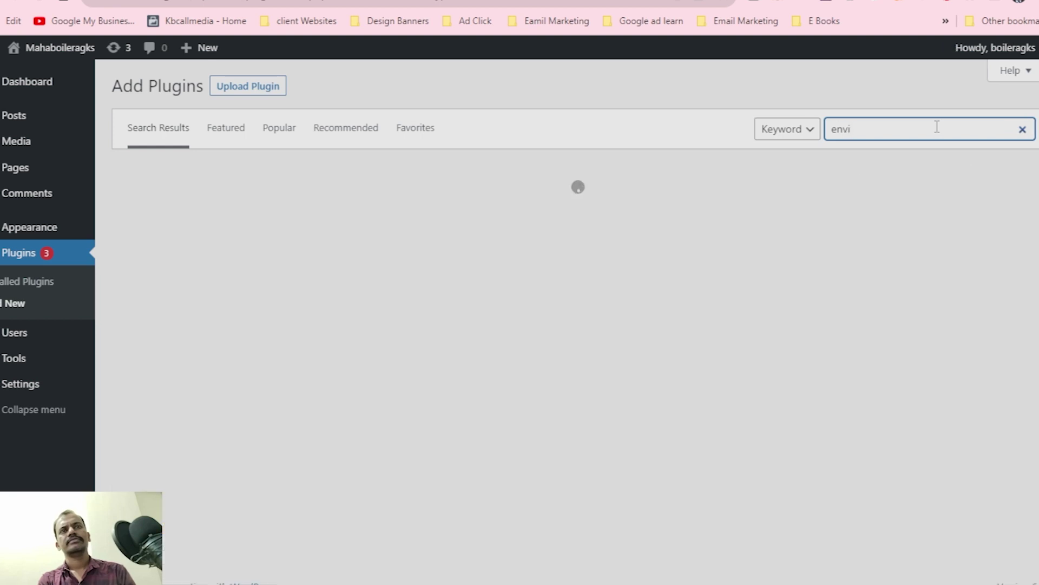
pyautogui.write('to')
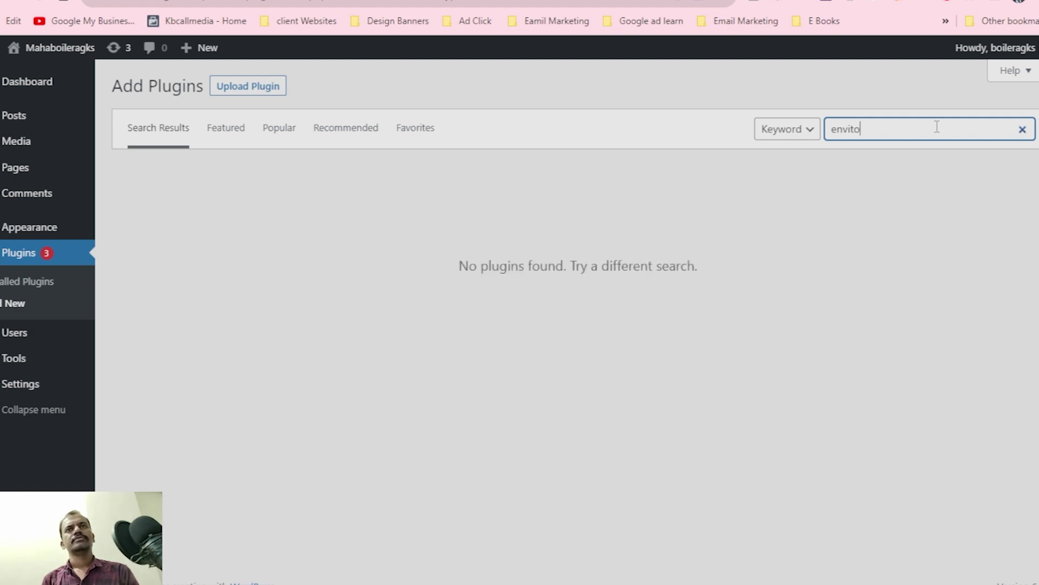
pyautogui.hotkey('ctrl', 't')
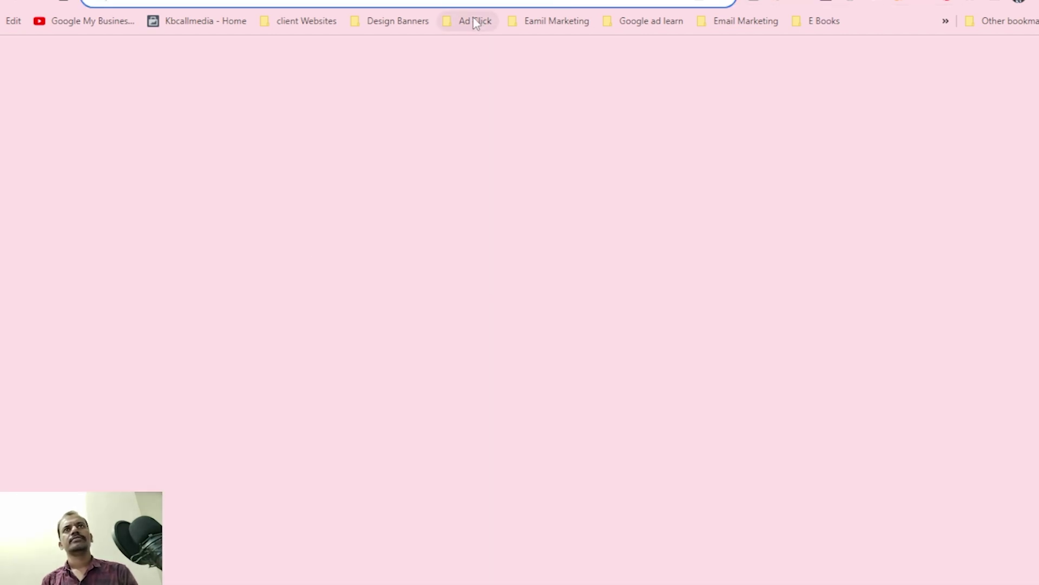
pyautogui.write('en')
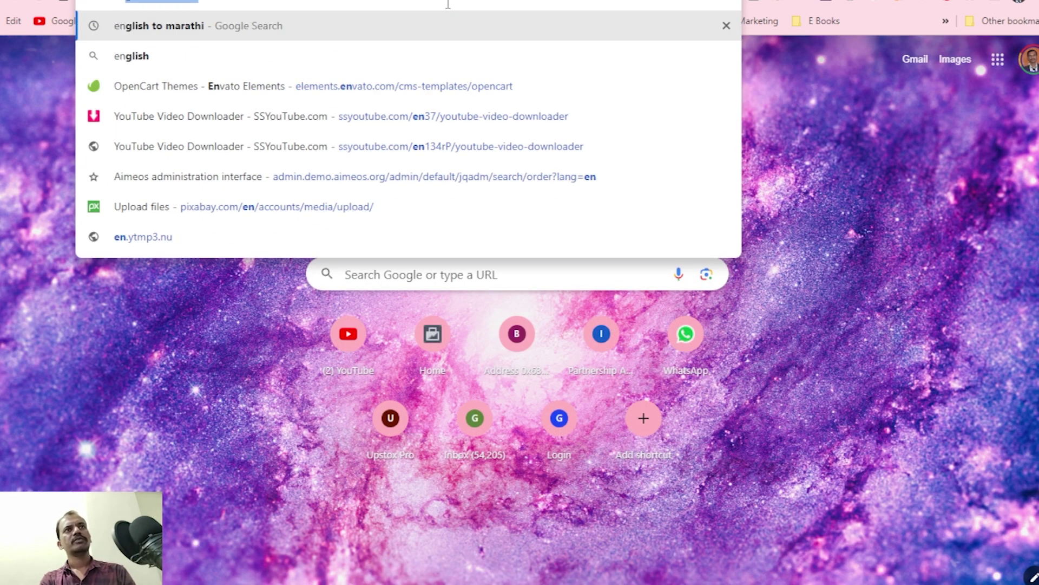
pyautogui.click(404, 72)
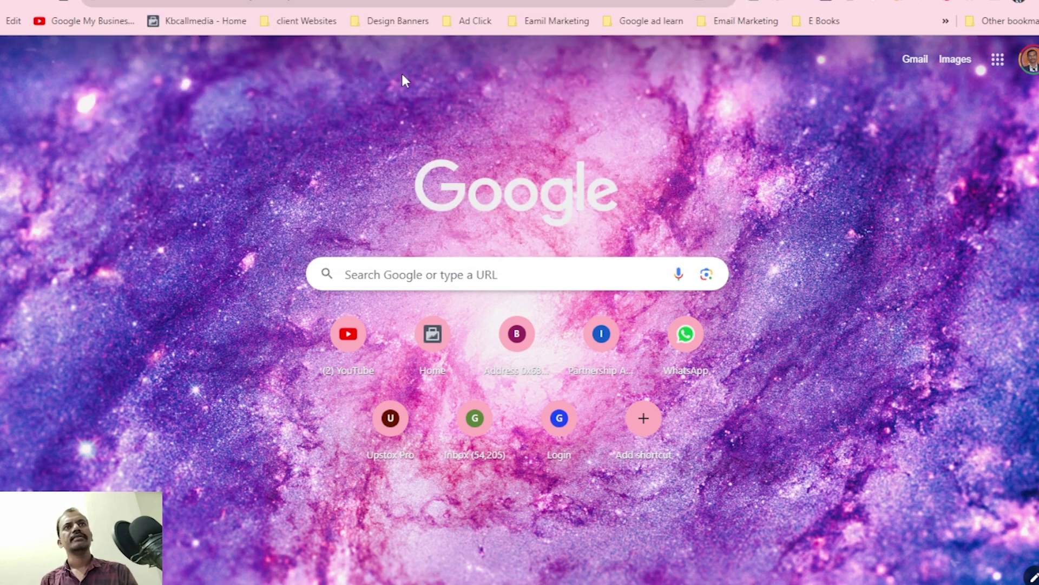
pyautogui.click(168, 5)
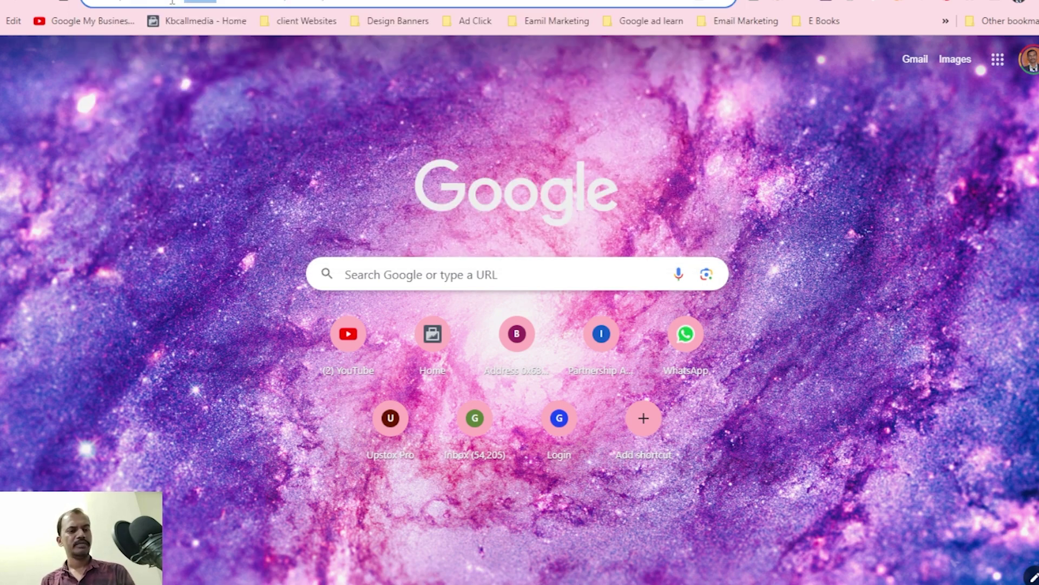
pyautogui.hotkey('ctrl', 'w')
# Step: Correct the plugin search to "envato", and install and activate Envato Elements – Photos & Elementor Templates
pyautogui.doubleClick(843, 132)
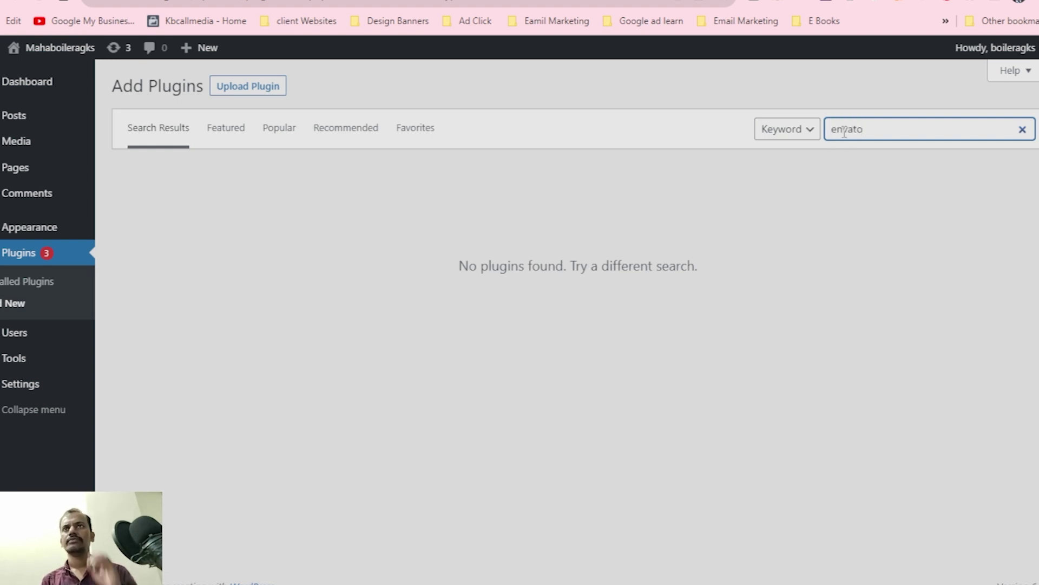
pyautogui.press('Return')
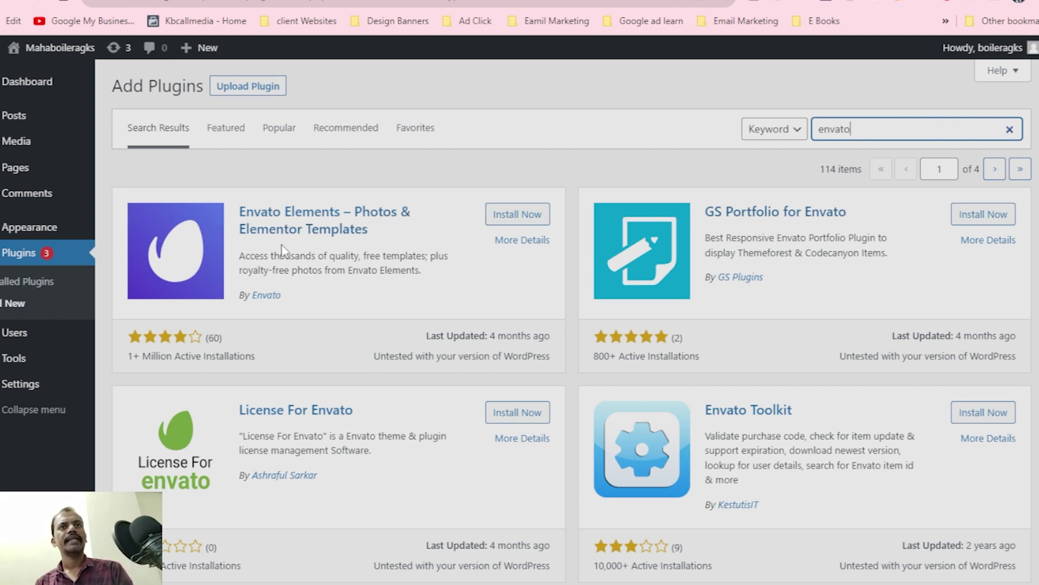
pyautogui.click(522, 217)
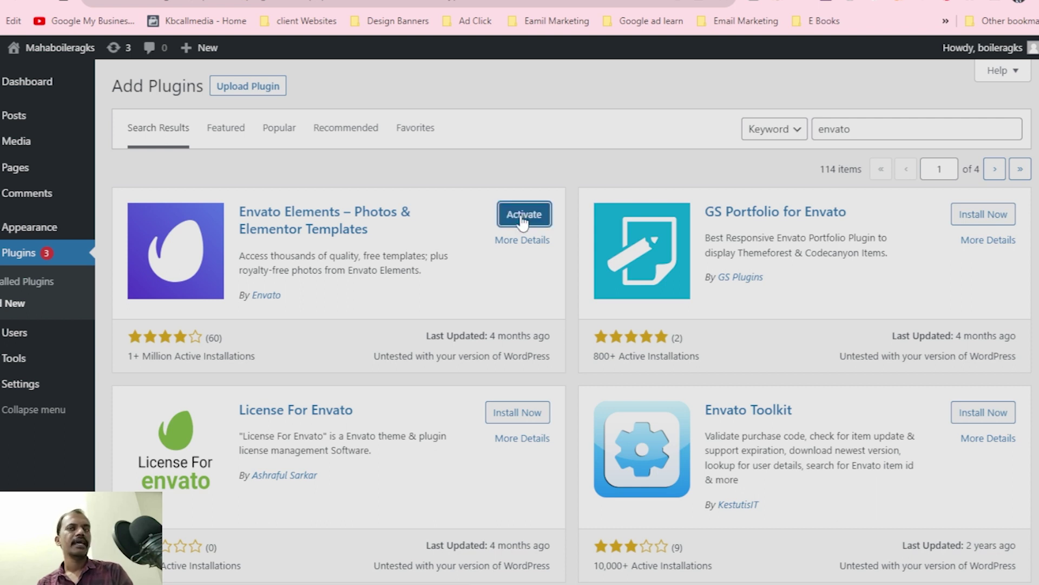
pyautogui.click(523, 214)
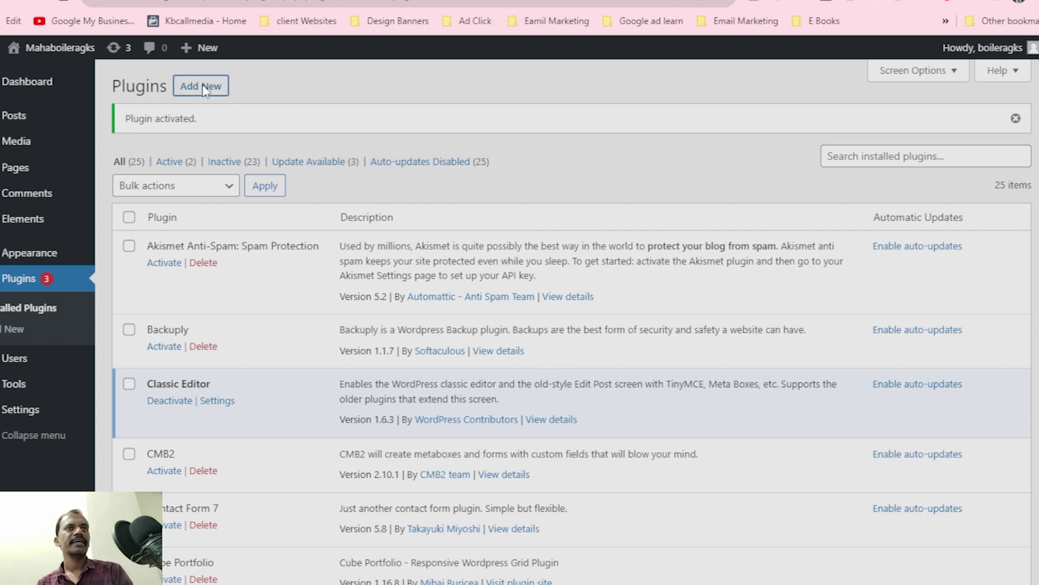
# Step: Reopen the page for adding plugins, and copy the word "elementor" written as an address query in the Envato Elements browser tab
pyautogui.click(205, 89)
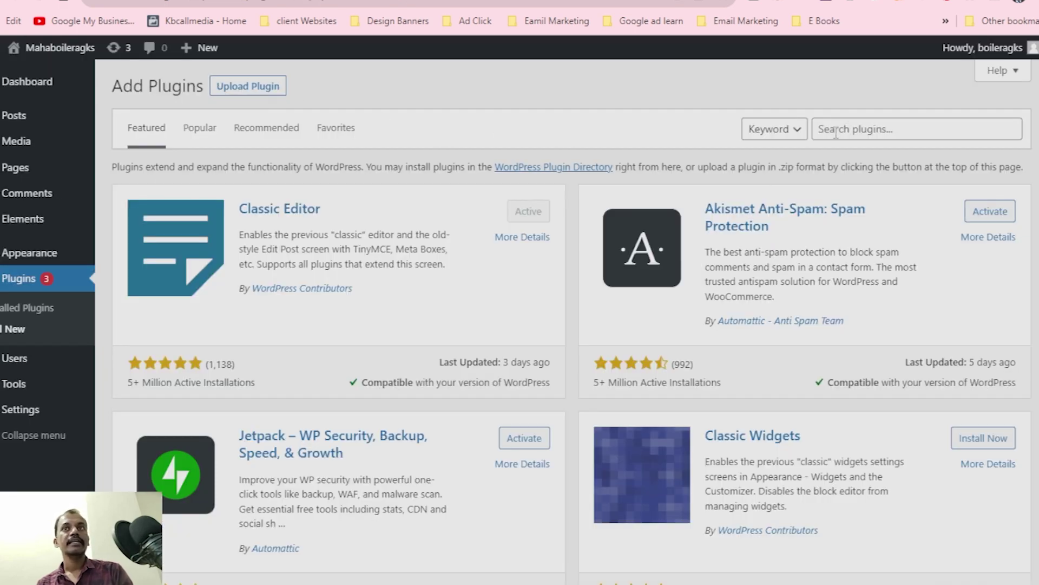
pyautogui.hotkey('ctrl', 'Tab')
pyautogui.click(323, 5)
pyautogui.write('en')
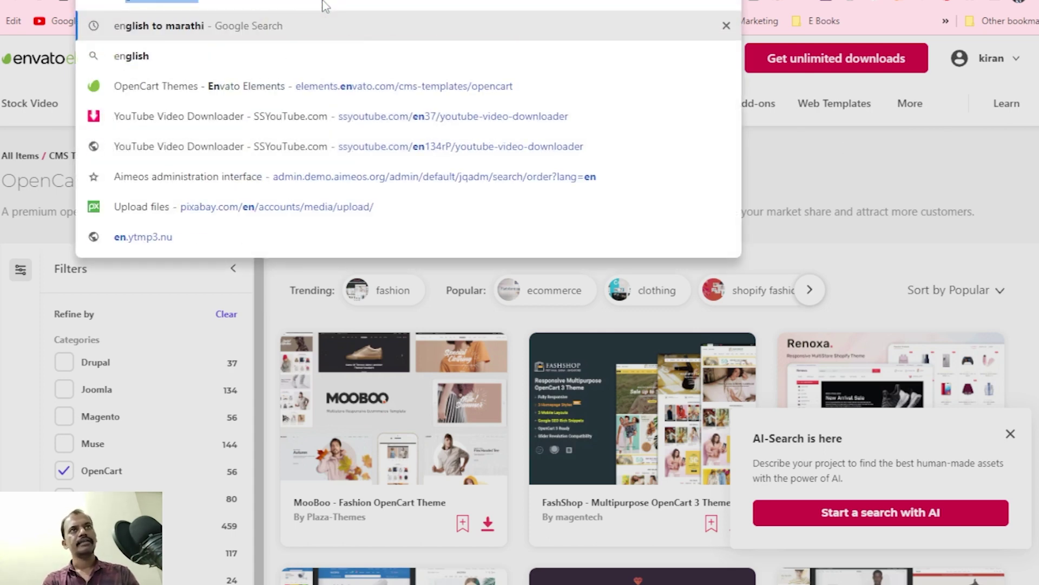
pyautogui.press('Escape')
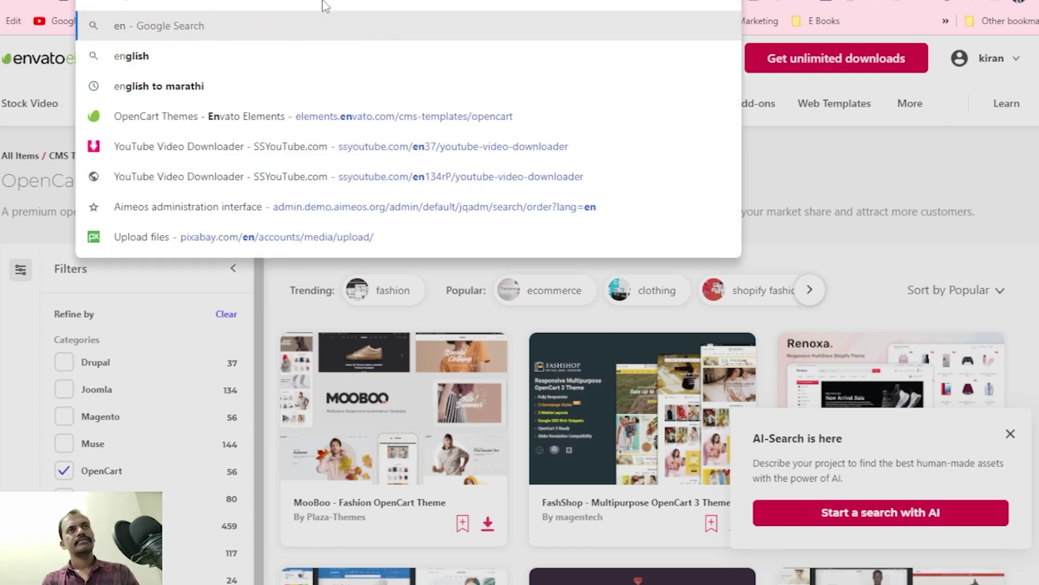
pyautogui.press('Escape')
pyautogui.write('el')
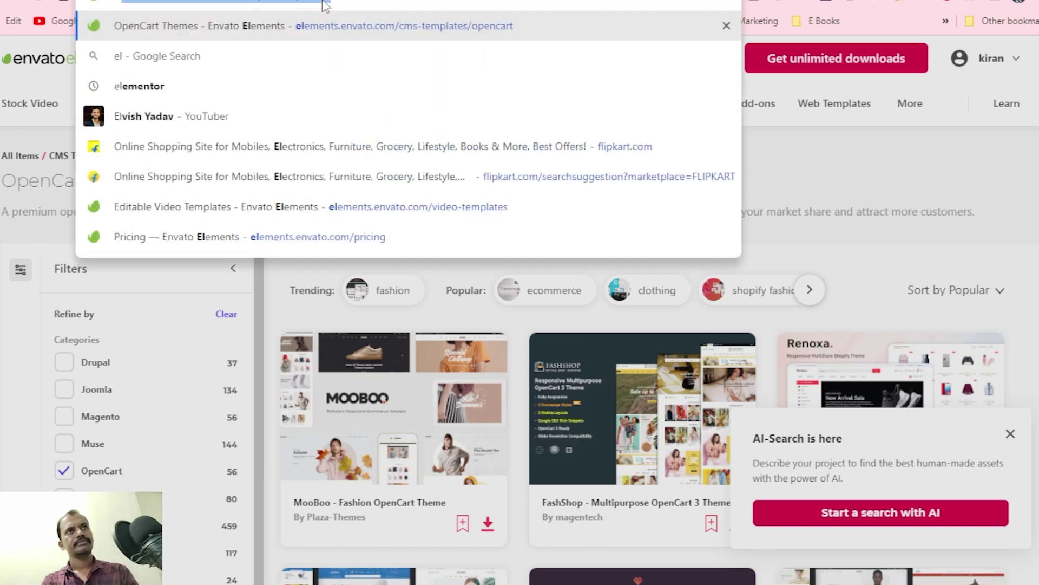
pyautogui.write('e')
pyautogui.write('mentor')
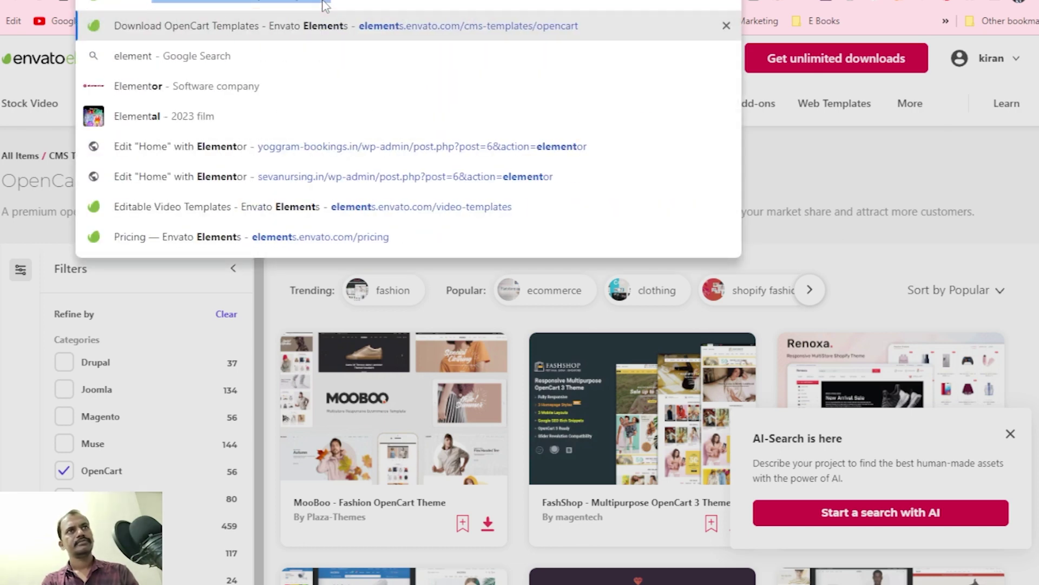
pyautogui.doubleClick(159, 3)
pyautogui.hotkey('ctrl', 'c')
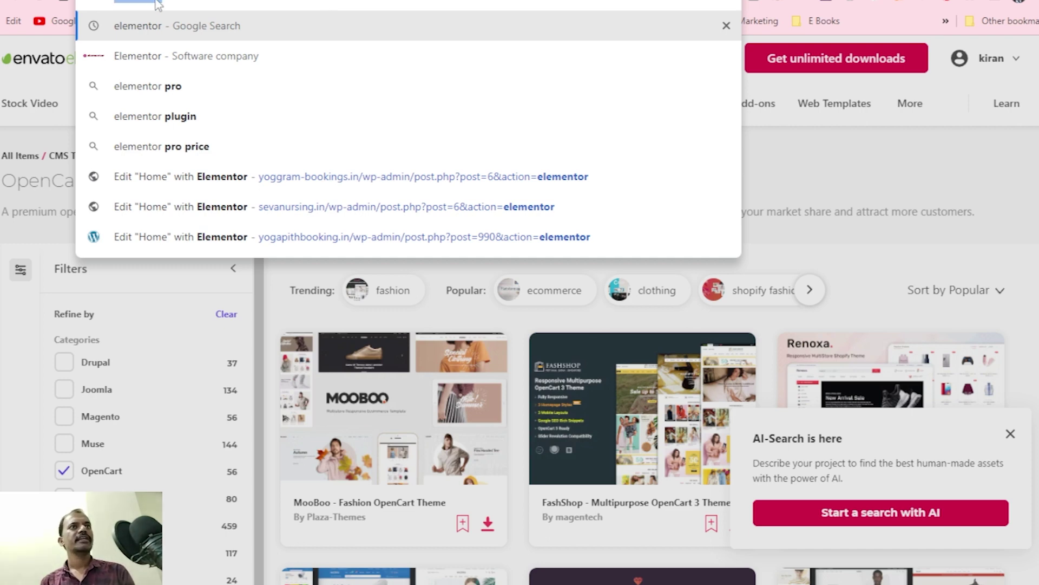
pyautogui.press('Escape')
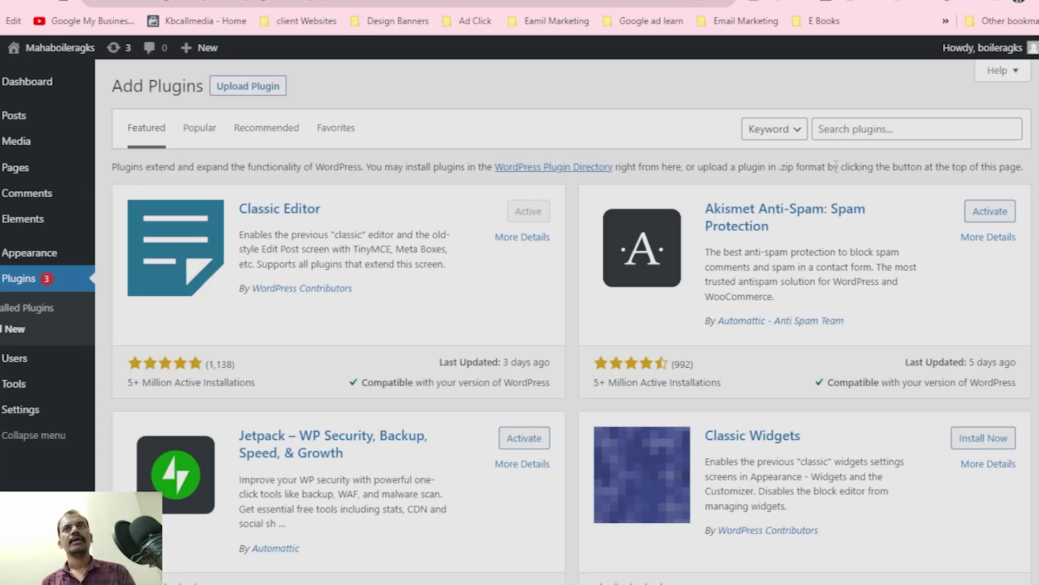
# Step: Search the plugin directory for "elementor" using the copied word and update the Elementor Website Builder plugin
pyautogui.click(861, 138)
pyautogui.hotkey('ctrl', 'v')
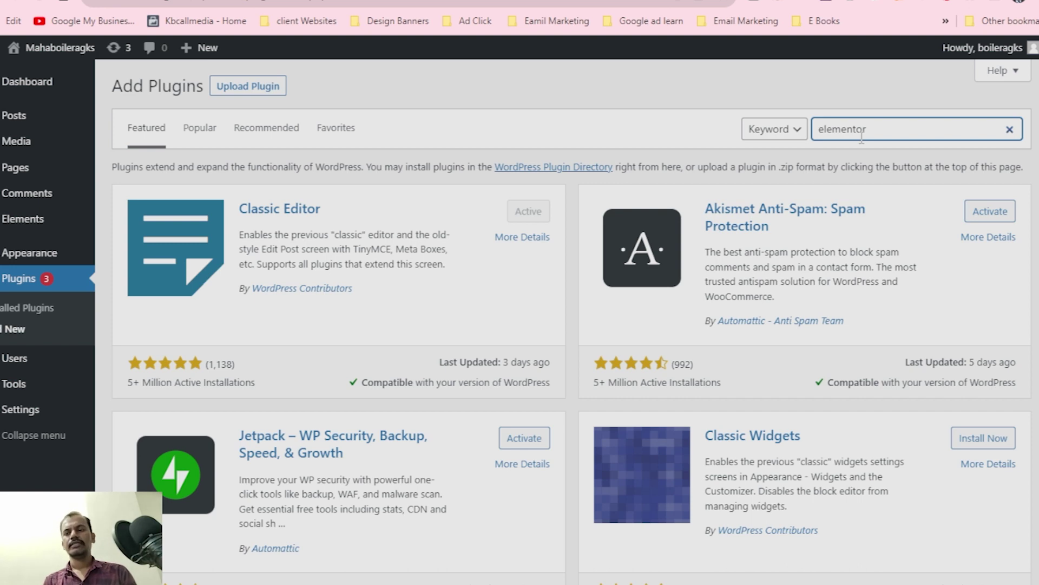
pyautogui.press('Return')
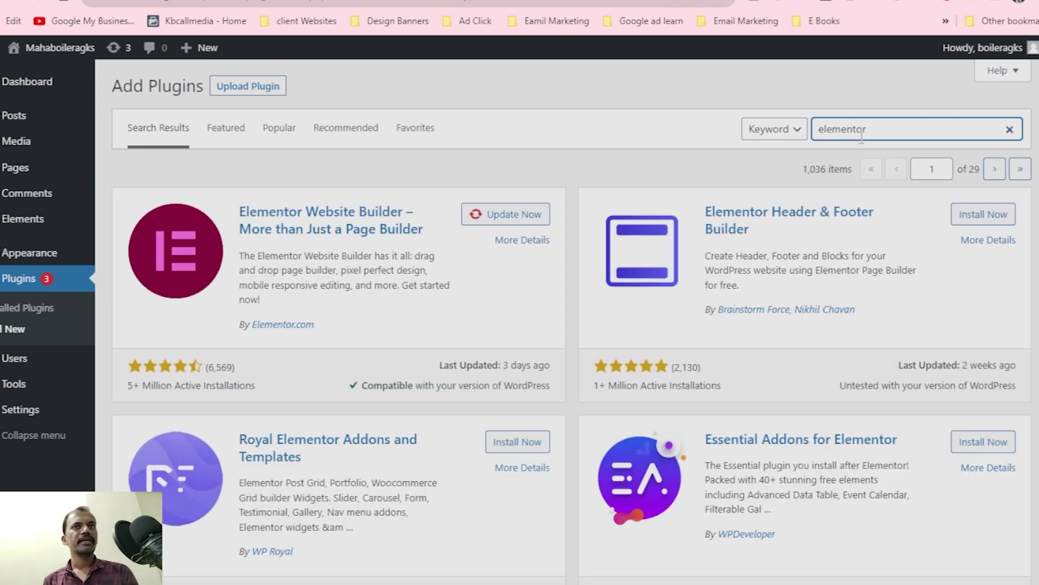
pyautogui.click(508, 218)
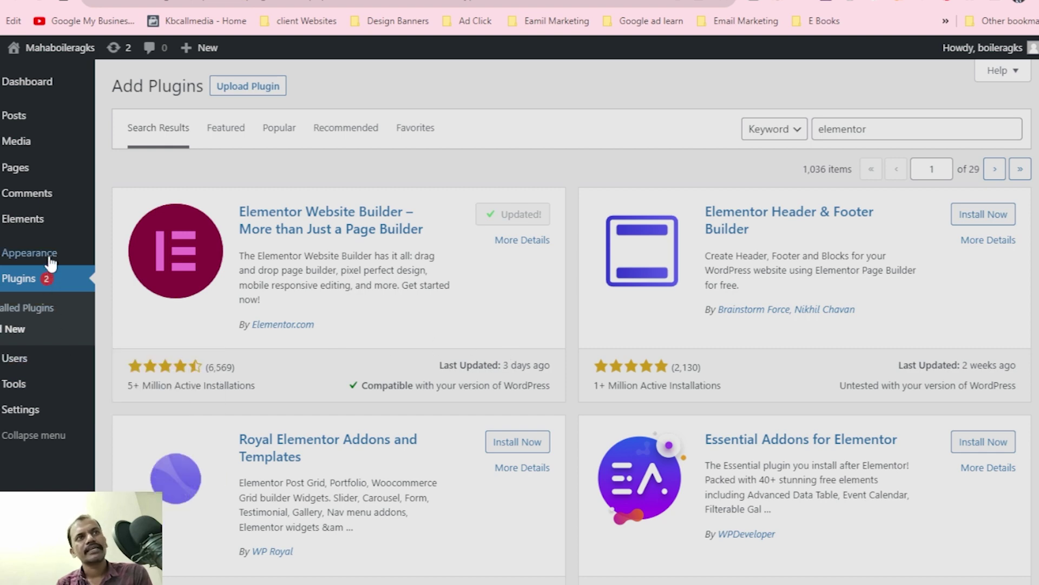
# Step: Open the installed themes and go to the page for adding new themes
pyautogui.moveTo(89, 255)
pyautogui.click(118, 260)
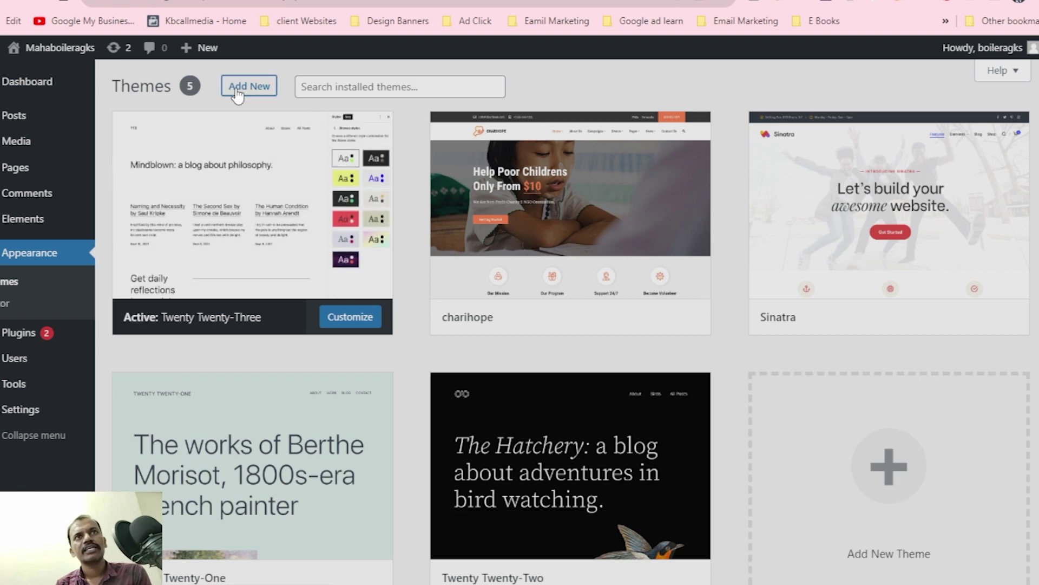
pyautogui.click(238, 88)
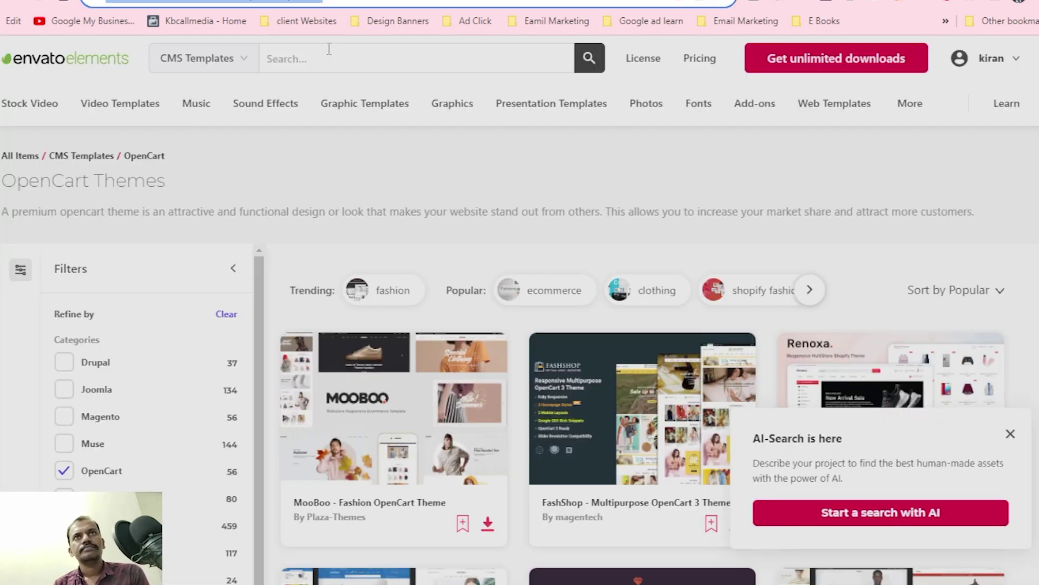
# Step: Write "oceanwp" as an address query in the Envato Elements browser tab, copy it, and search the theme directory with the copied word
pyautogui.moveTo(329, 50); pyautogui.dragTo(353, 3)
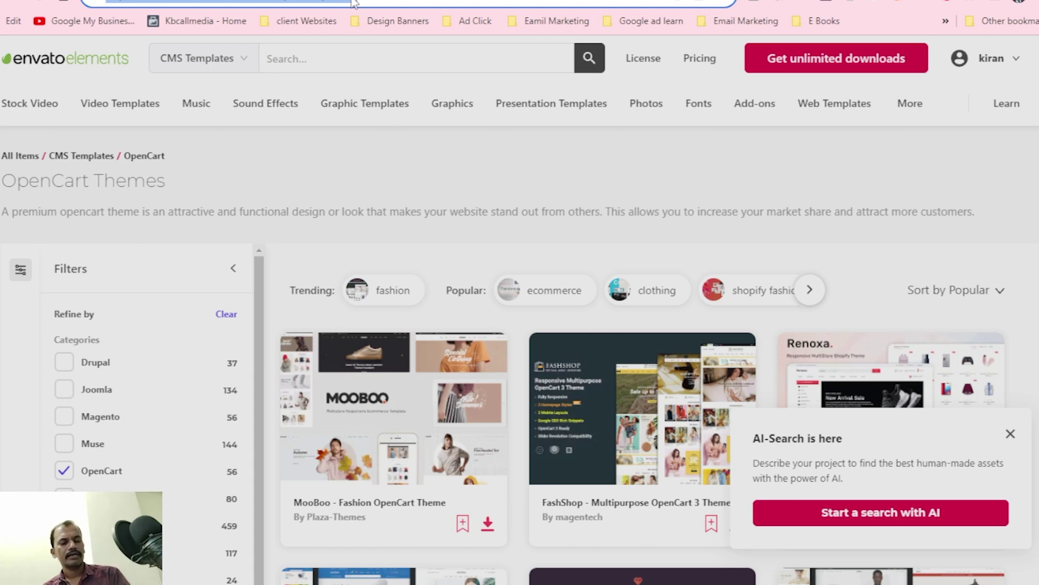
pyautogui.write('oce')
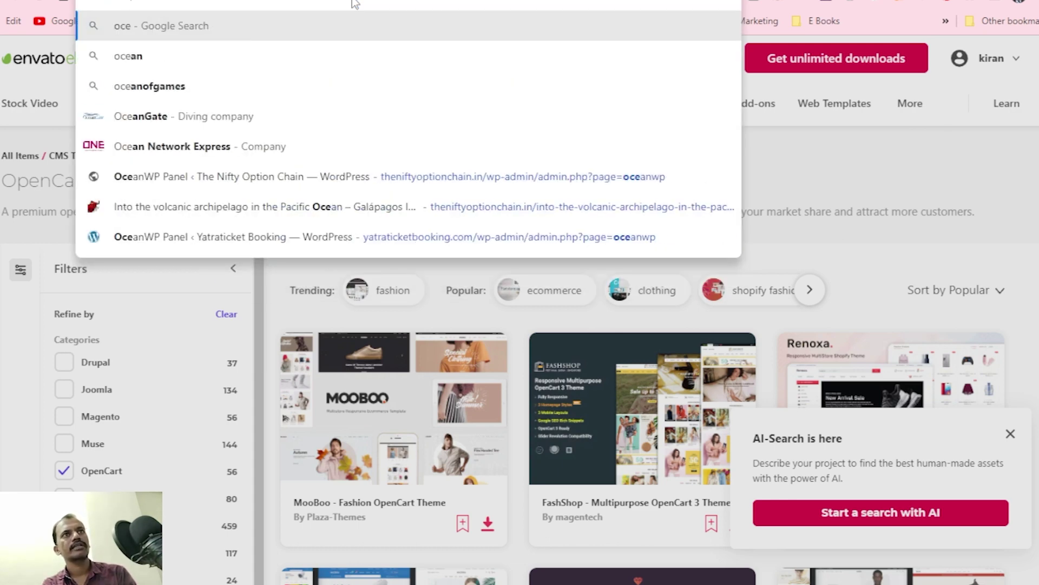
pyautogui.write('anwp')
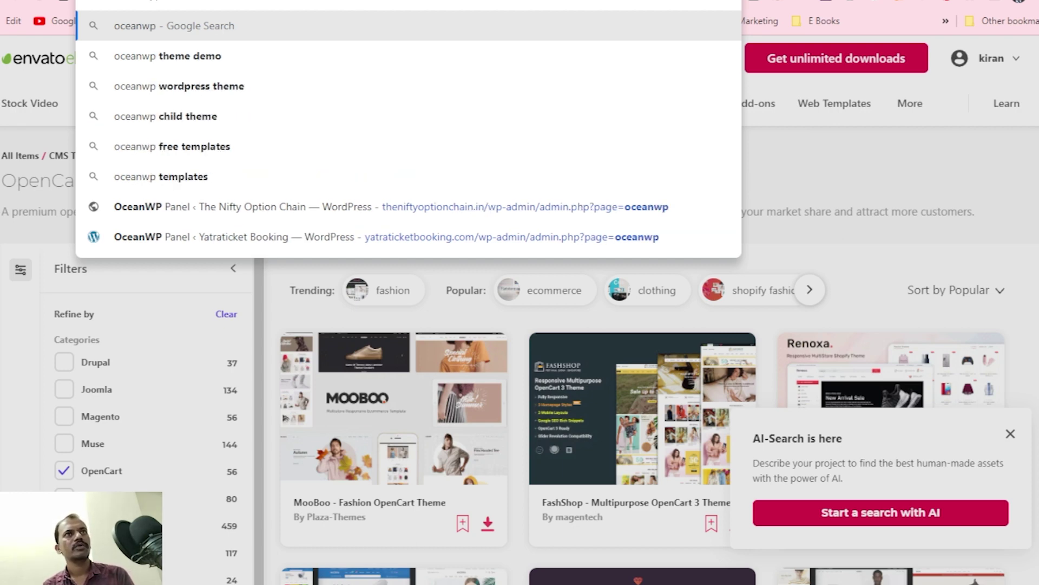
pyautogui.hotkey('ctrl', 'a')
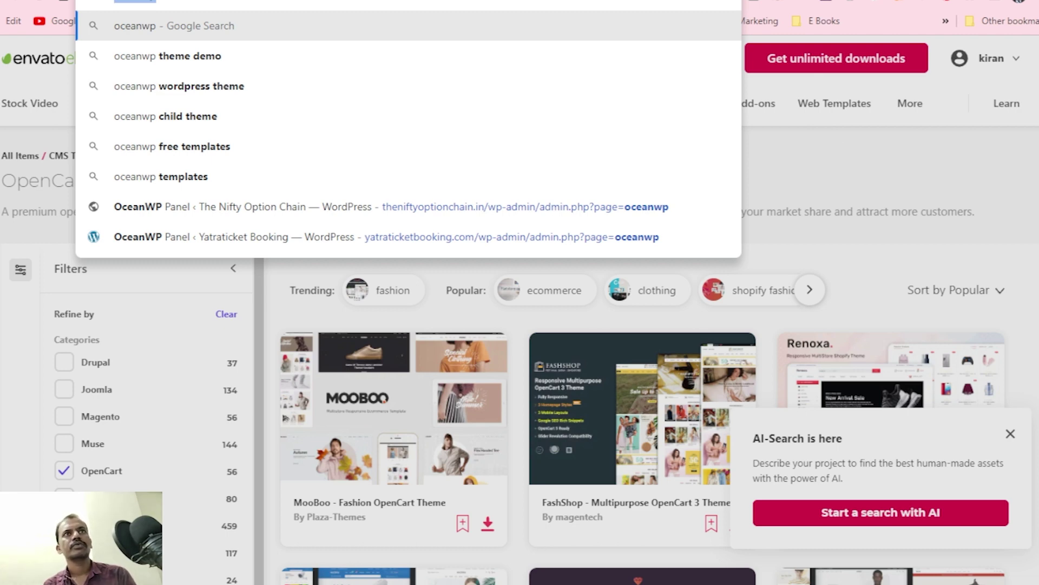
pyautogui.hotkey('ctrl', 'c')
pyautogui.hotkey('ctrl', 'Tab')
pyautogui.click(913, 130)
pyautogui.hotkey('ctrl', 'v')
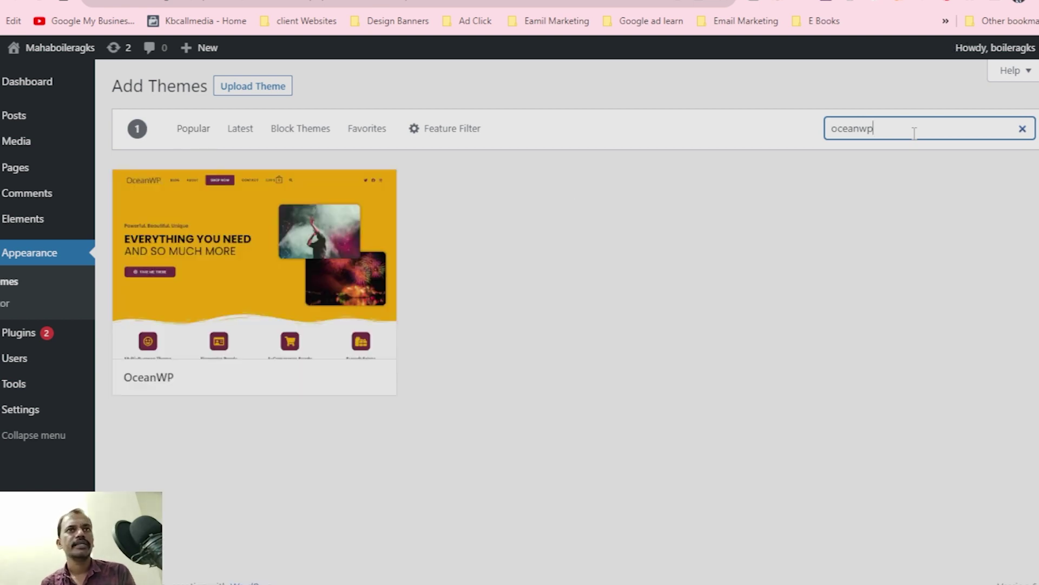
# Step: Preview the OceanWP theme's details, install and activate it, and dismiss the Ocean Extra recommendation
pyautogui.moveTo(163, 257)
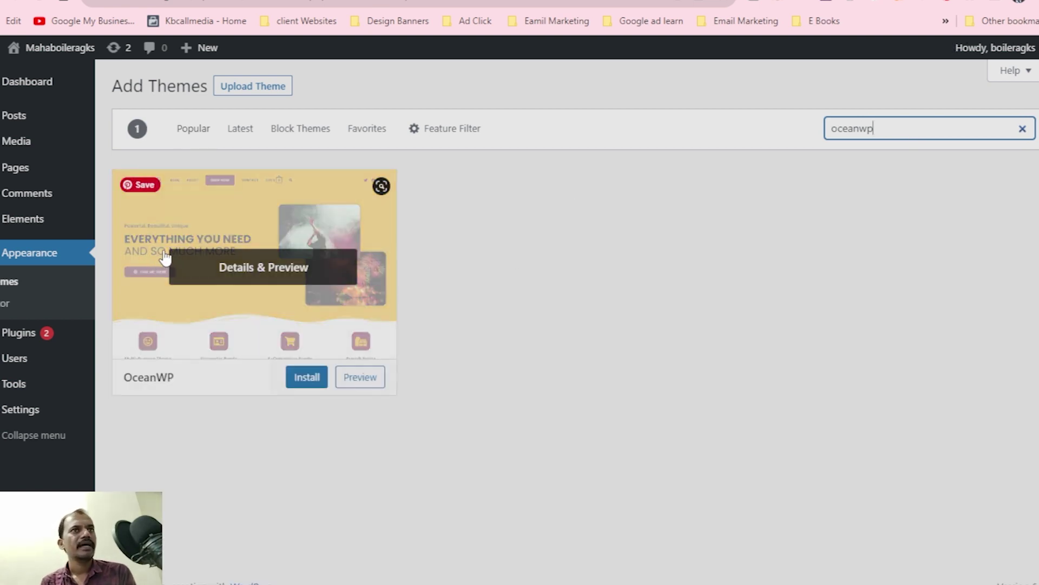
pyautogui.click(246, 267)
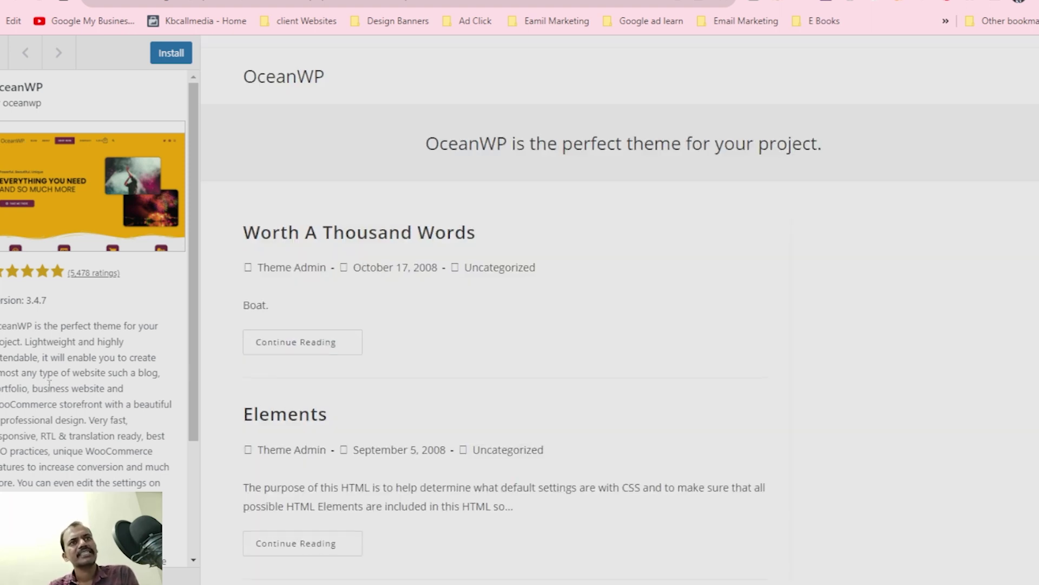
pyautogui.scroll(-3, 55, 384)
pyautogui.scroll(3, 90, 397)
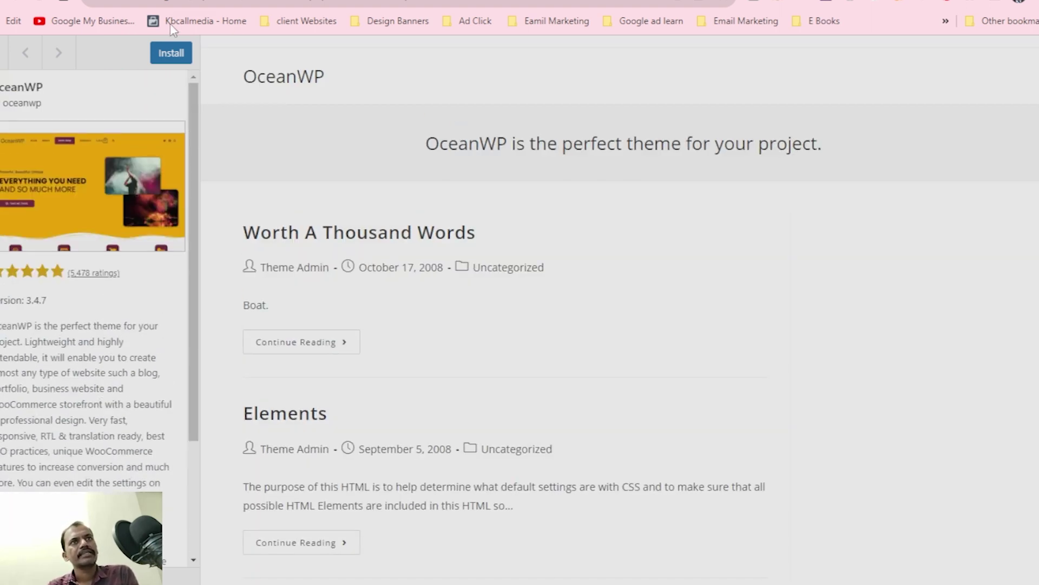
pyautogui.click(171, 53)
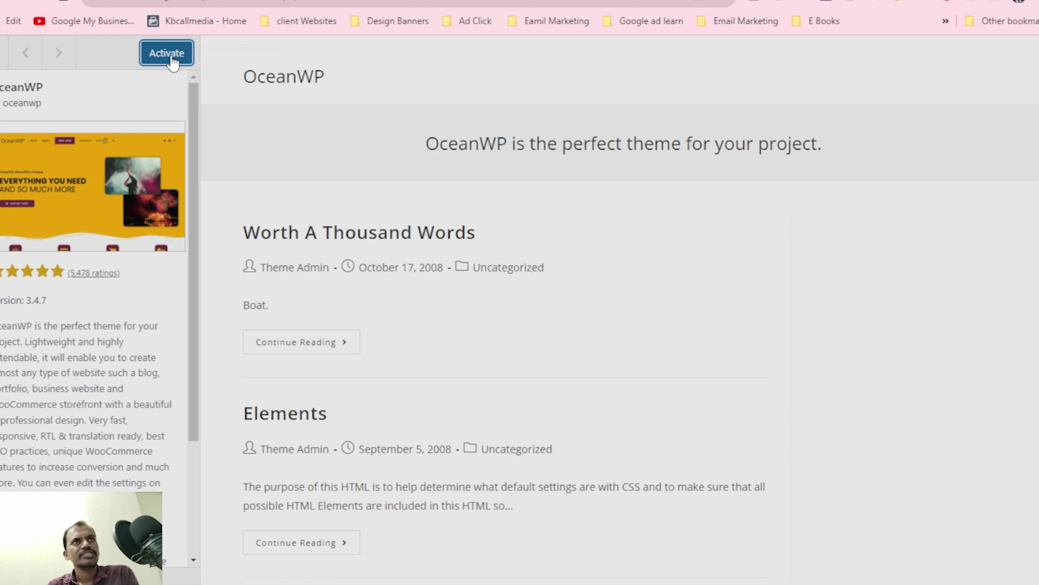
pyautogui.click(167, 53)
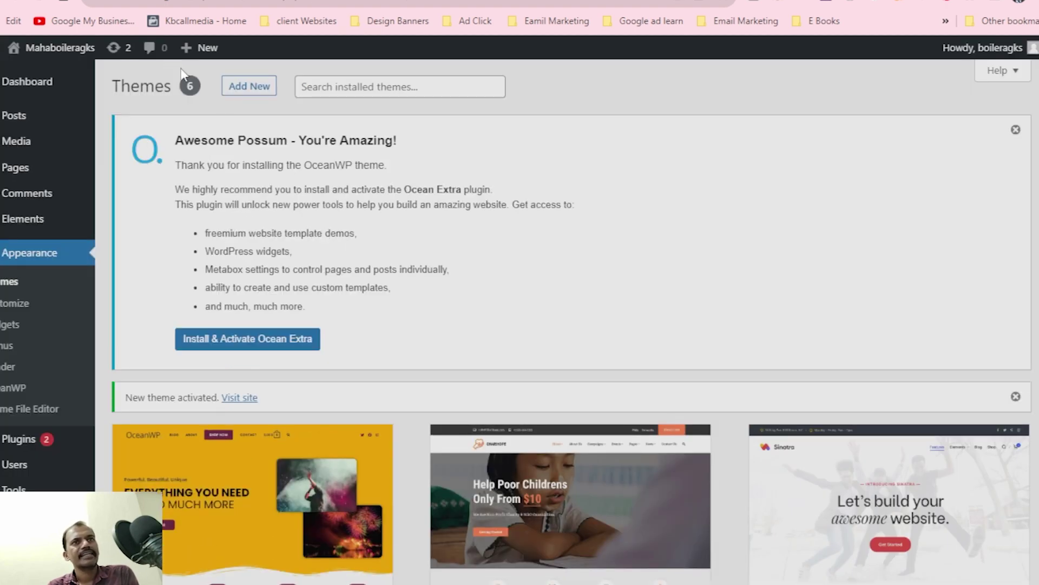
pyautogui.click(1016, 131)
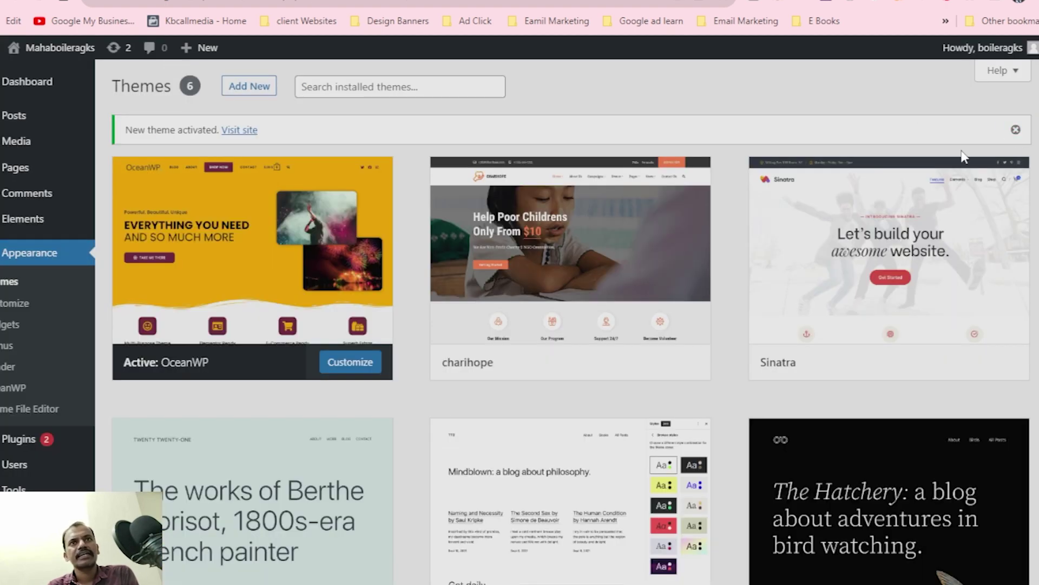
# Step: Add a new page titled "Home" from the list of all pages and publish it
pyautogui.moveTo(28, 174)
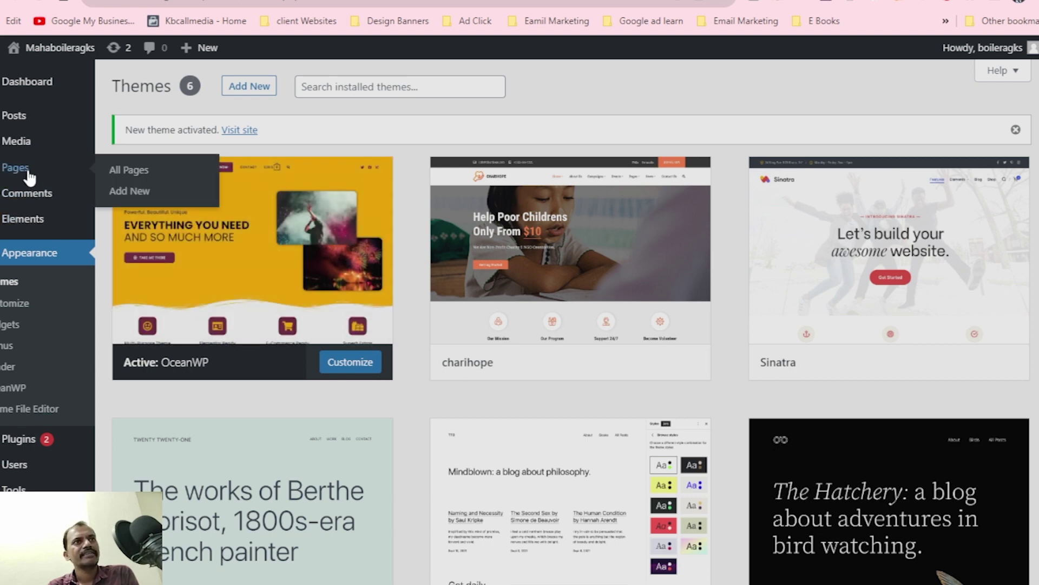
pyautogui.click(126, 171)
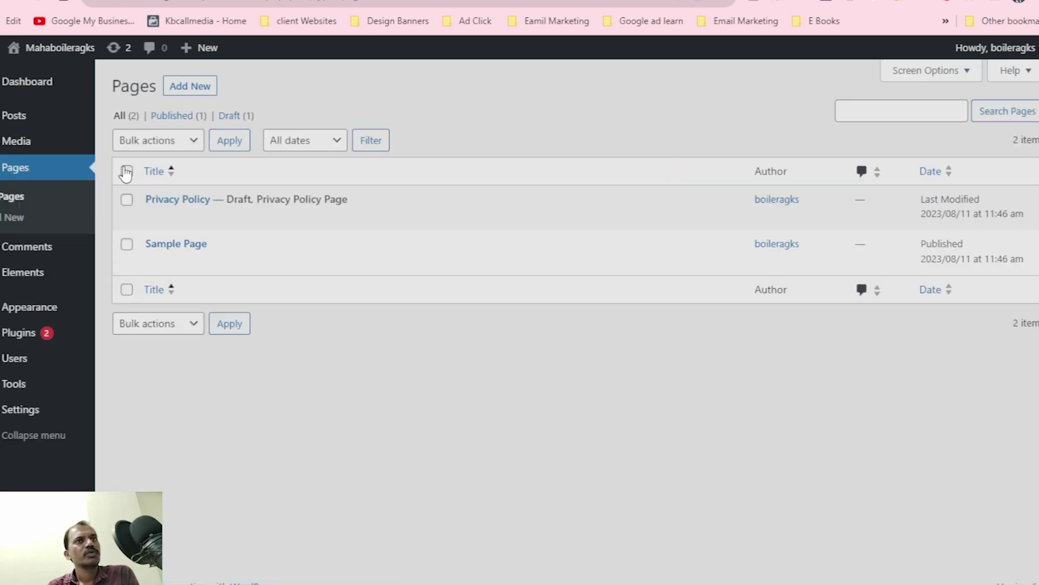
pyautogui.click(200, 93)
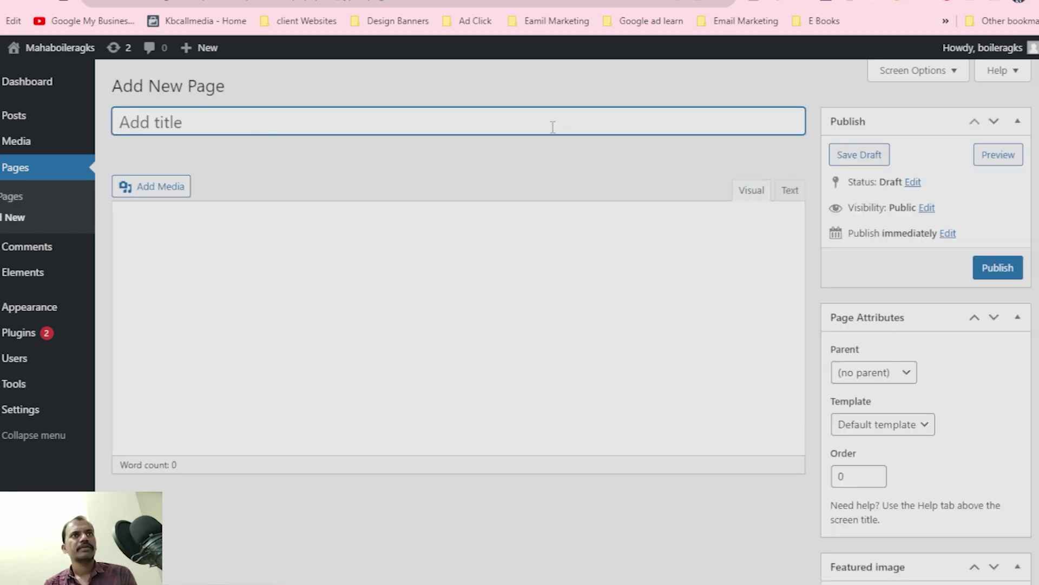
pyautogui.write('Home')
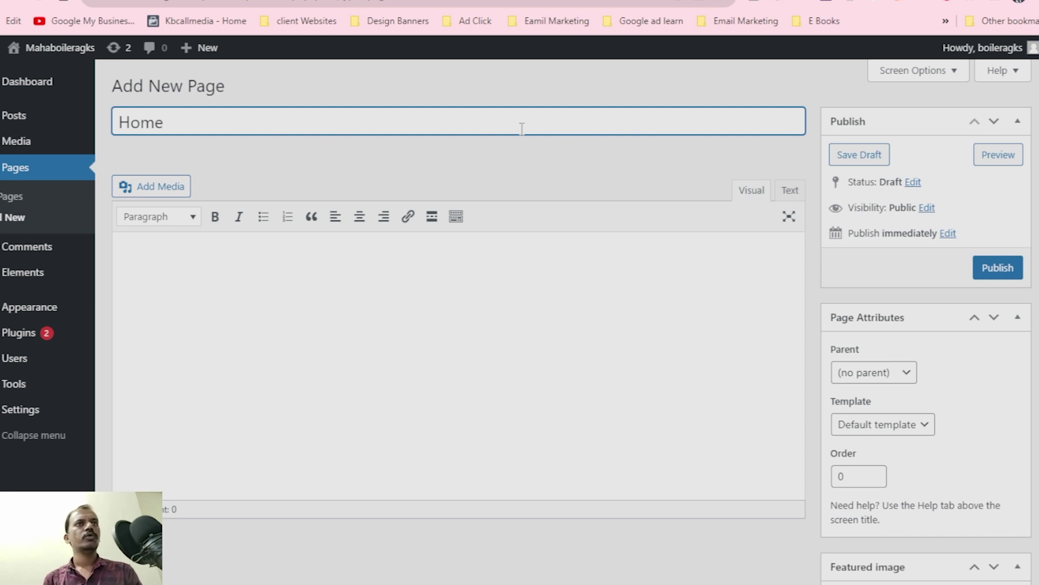
pyautogui.click(1005, 268)
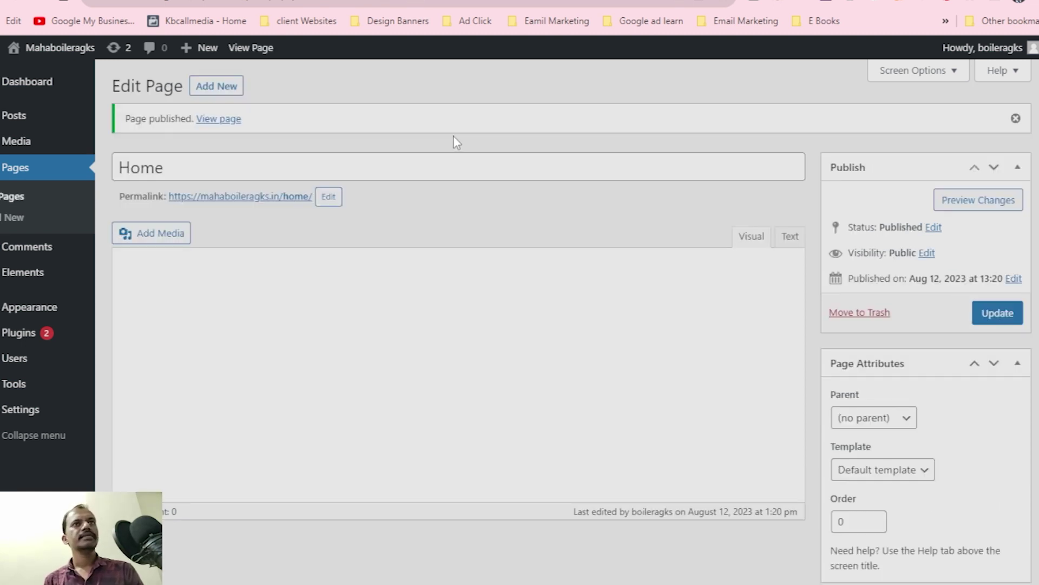
# Step: Add another page titled "About Us" and publish it
pyautogui.click(220, 84)
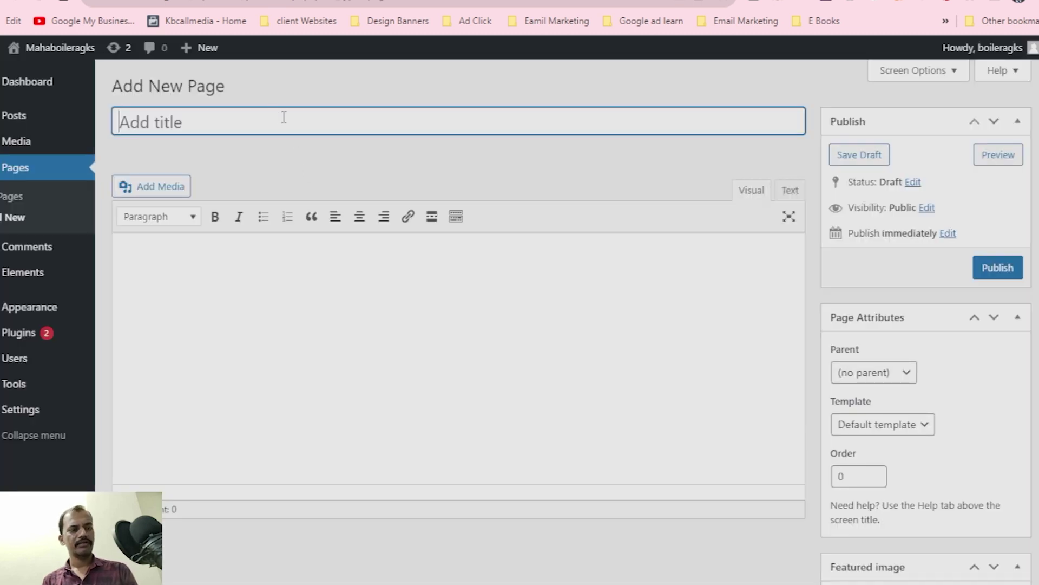
pyautogui.click(284, 117)
pyautogui.write('About')
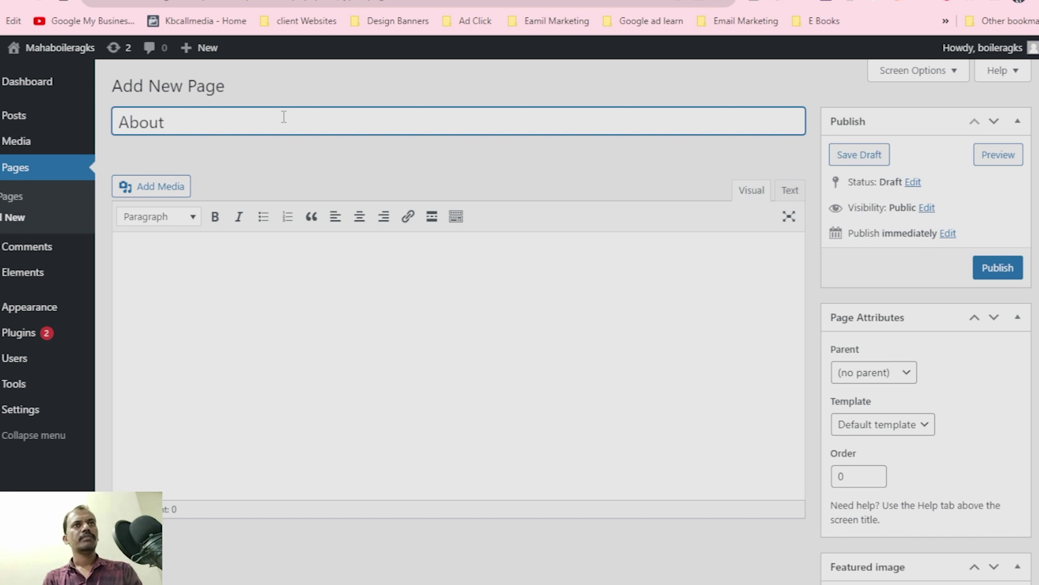
pyautogui.write(' Us')
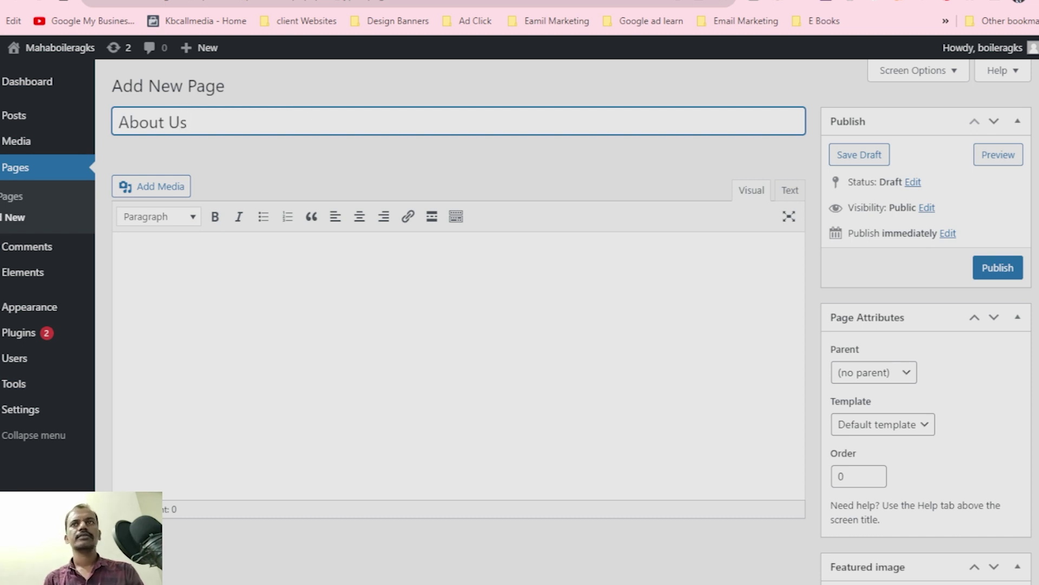
pyautogui.click(1010, 272)
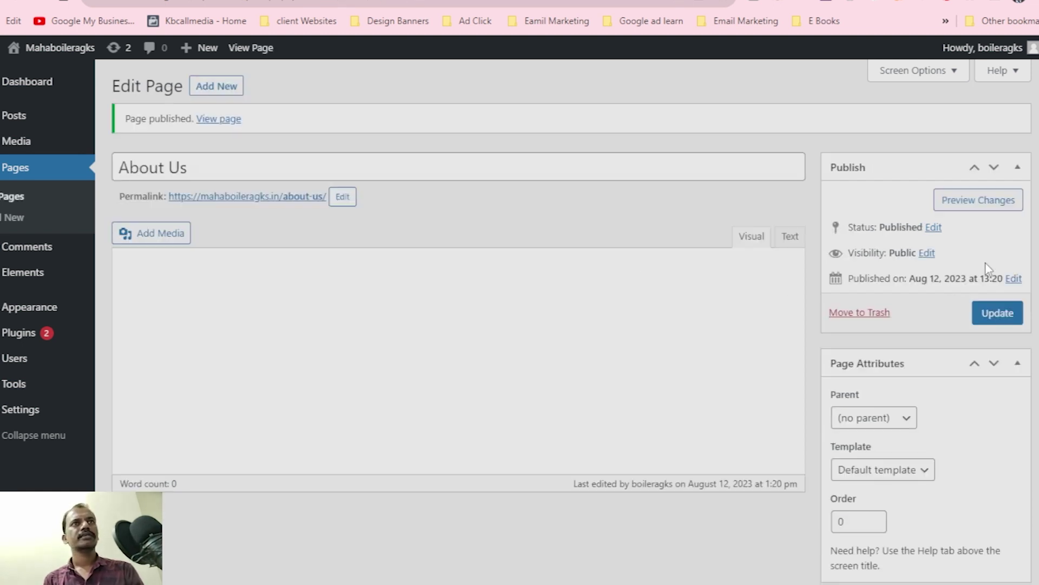
# Step: Add a new page titled "Photo Gallery" and publish it
pyautogui.click(216, 88)
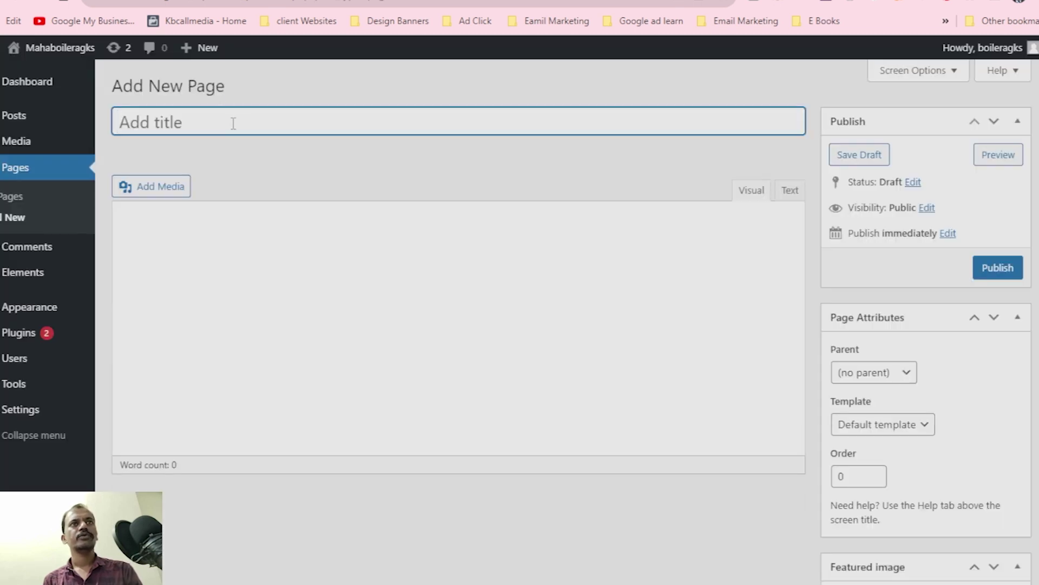
pyautogui.write('Photo Ga')
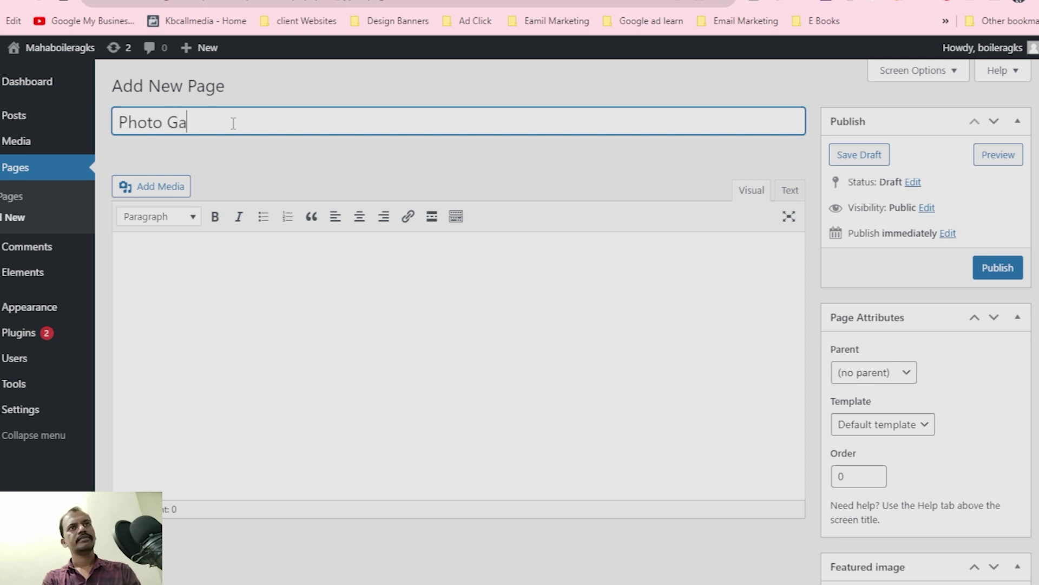
pyautogui.write('llery')
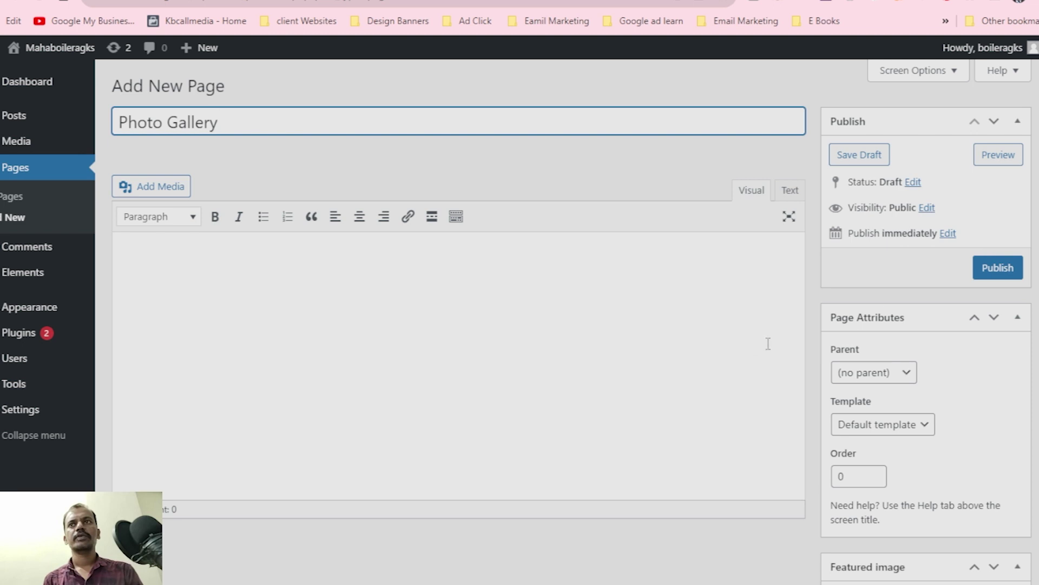
pyautogui.click(987, 274)
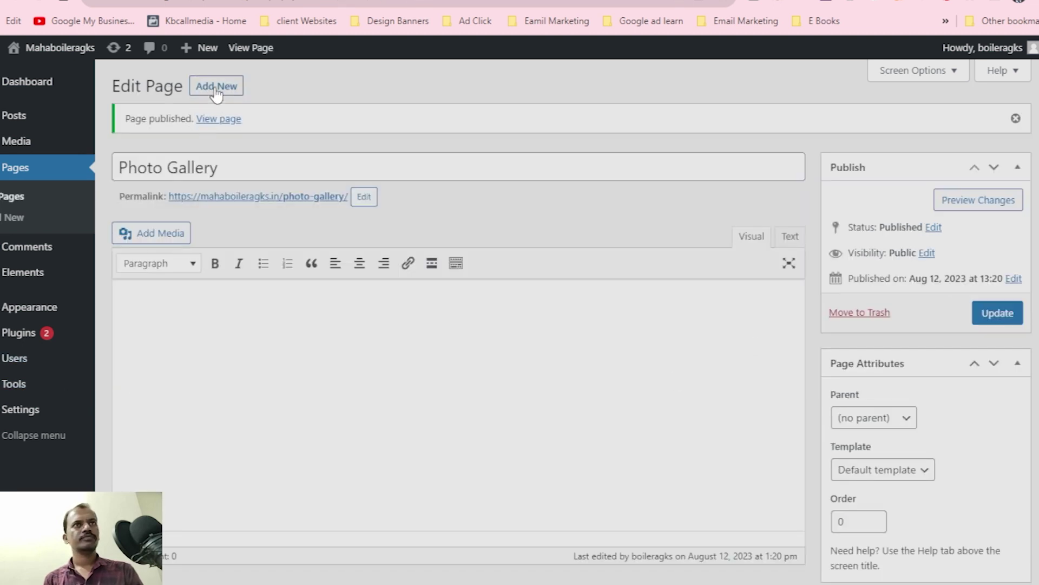
# Step: Add and publish a page titled "Contact Us", and return to the list of all pages
pyautogui.click(216, 87)
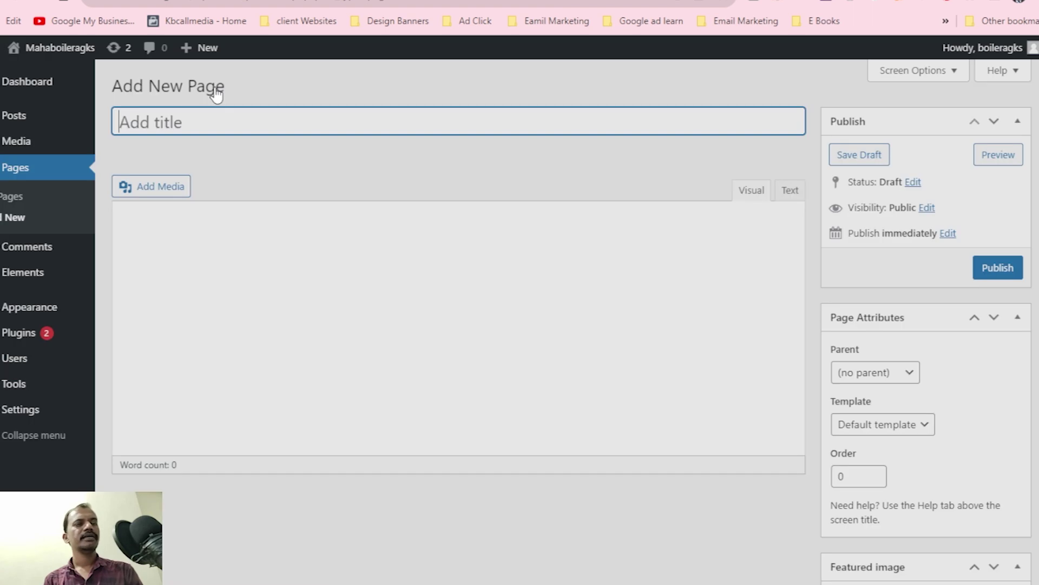
pyautogui.write('Conta')
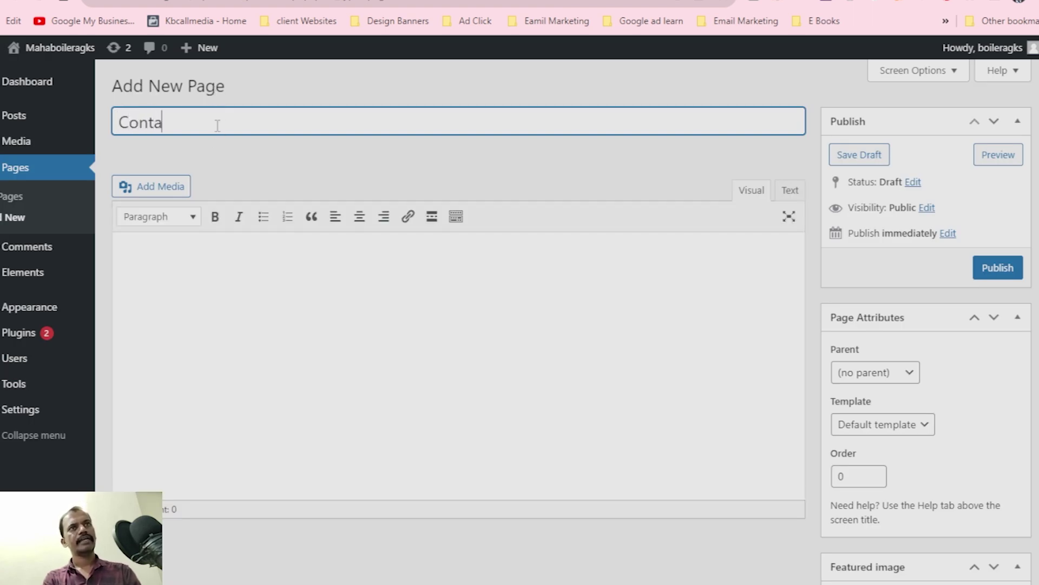
pyautogui.write('ct Us')
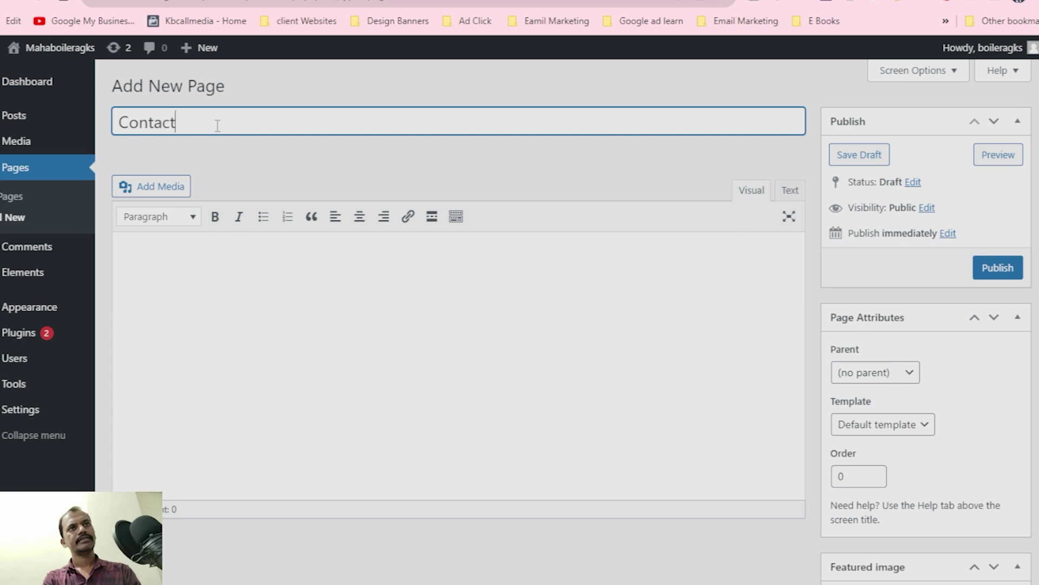
pyautogui.click(996, 269)
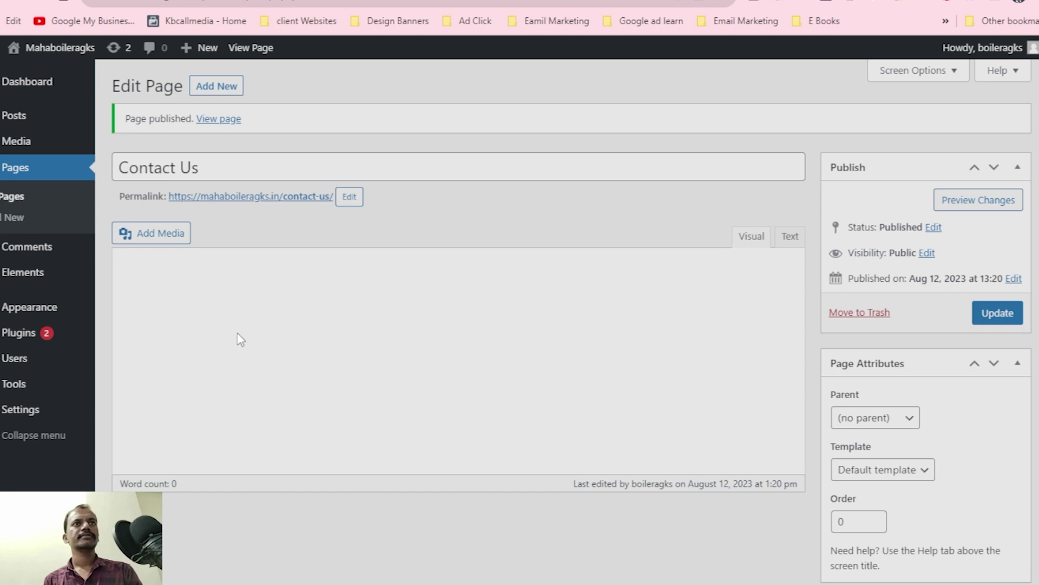
pyautogui.click(16, 174)
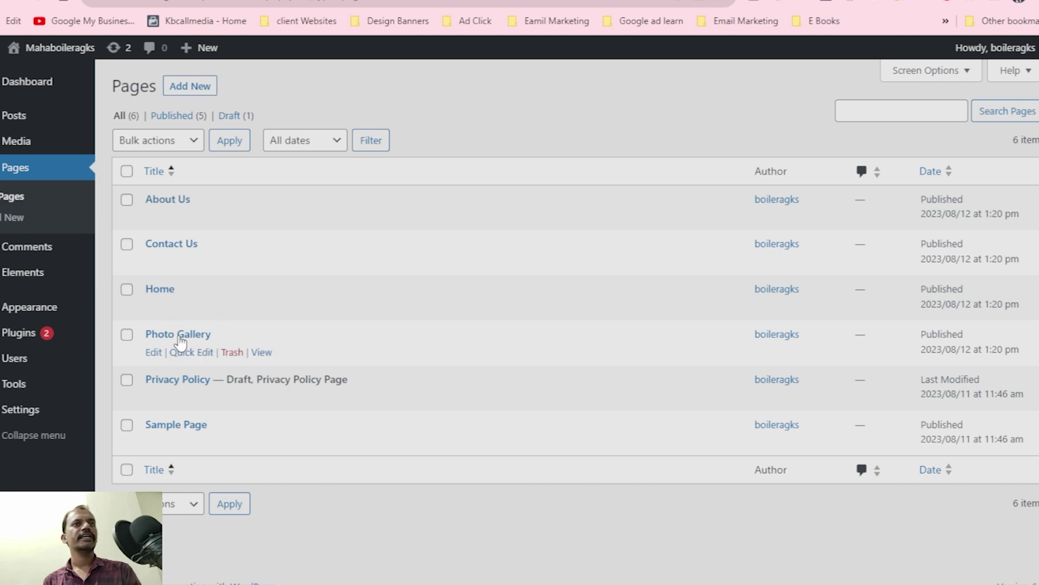
# Step: Create a navigation menu named "menu" and assign it to the Main and Footer display locations
pyautogui.moveTo(51, 315)
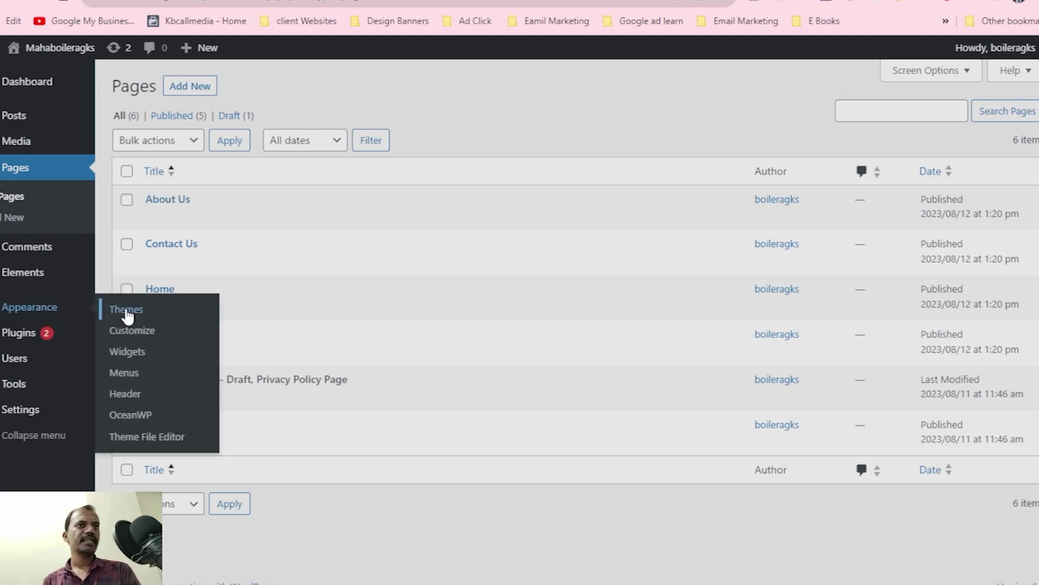
pyautogui.click(139, 373)
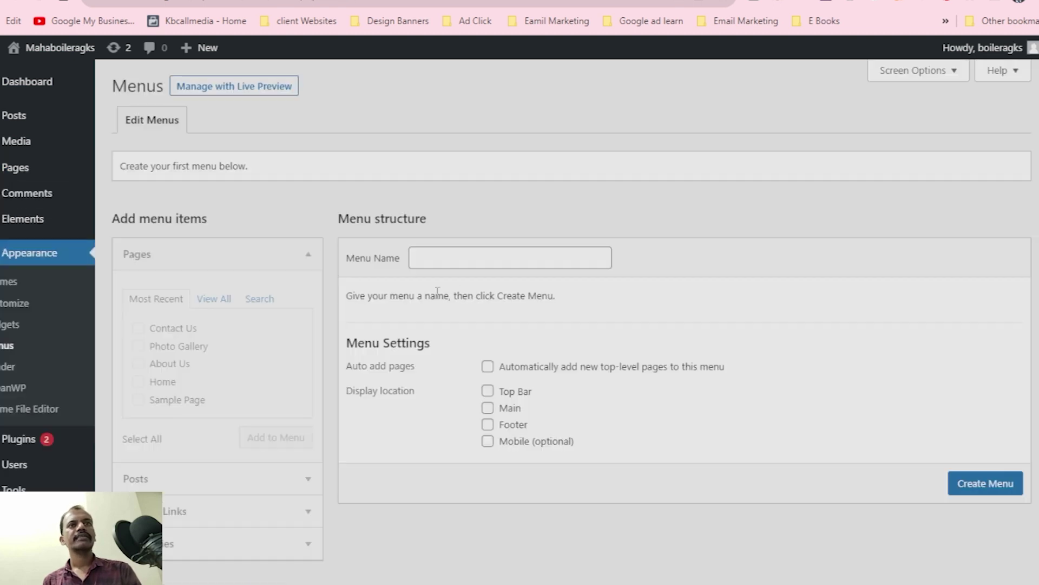
pyautogui.click(464, 268)
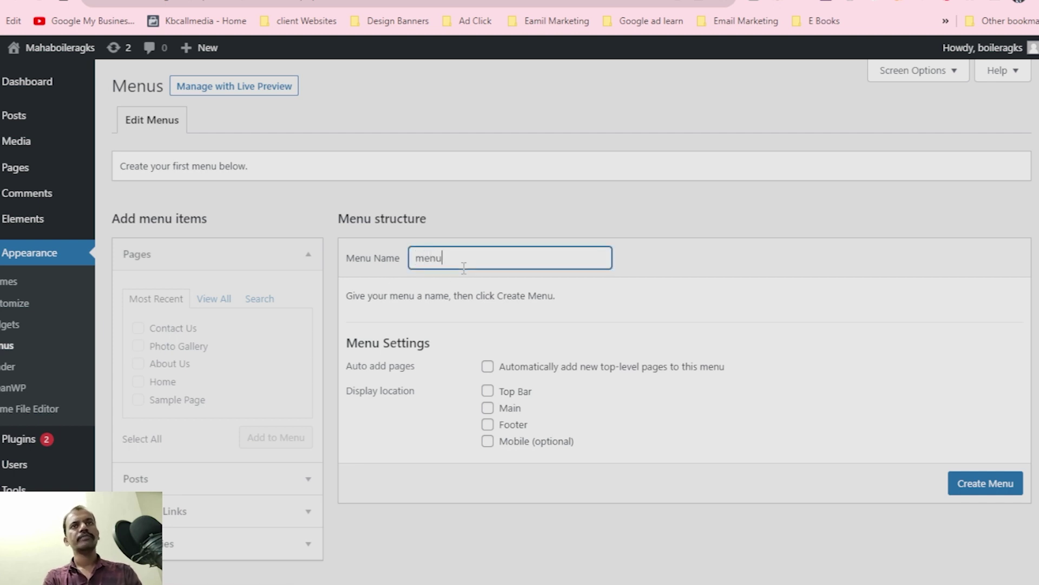
pyautogui.click(487, 407)
pyautogui.click(489, 425)
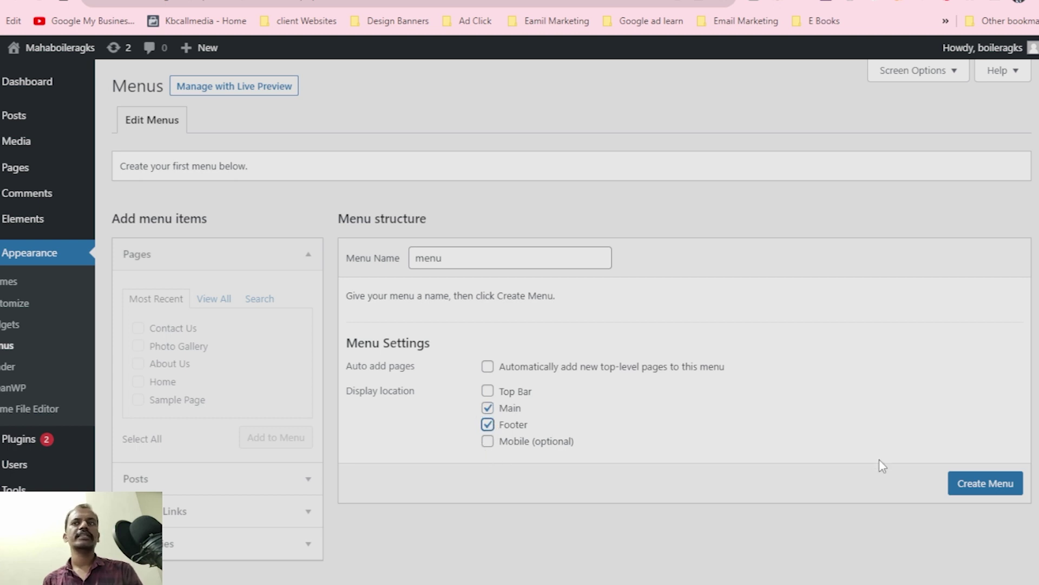
pyautogui.click(961, 492)
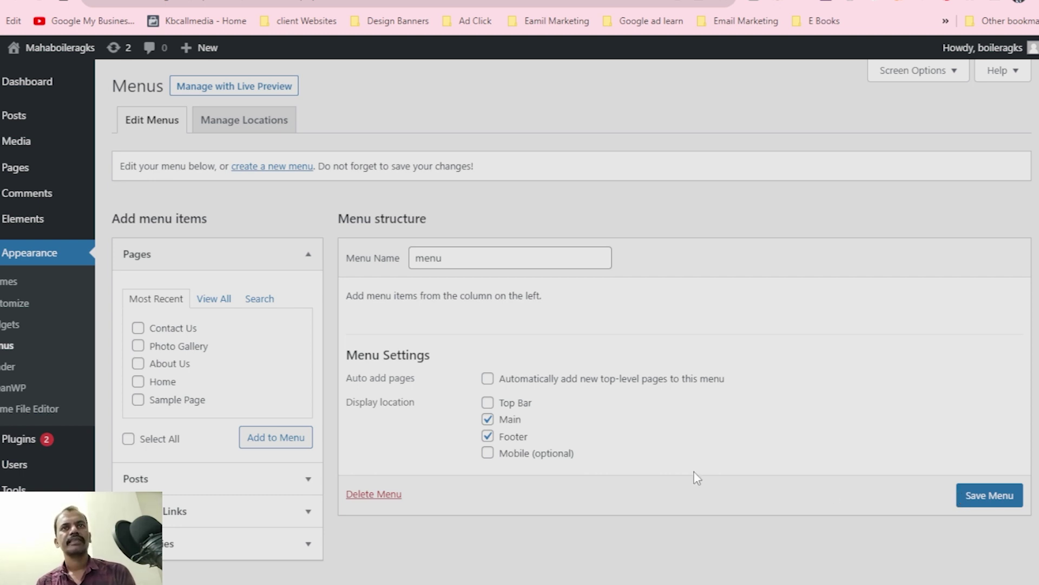
# Step: From the full page list, add both Home entries, About Us, Contact Us and Photo Gallery to the menu
pyautogui.click(215, 300)
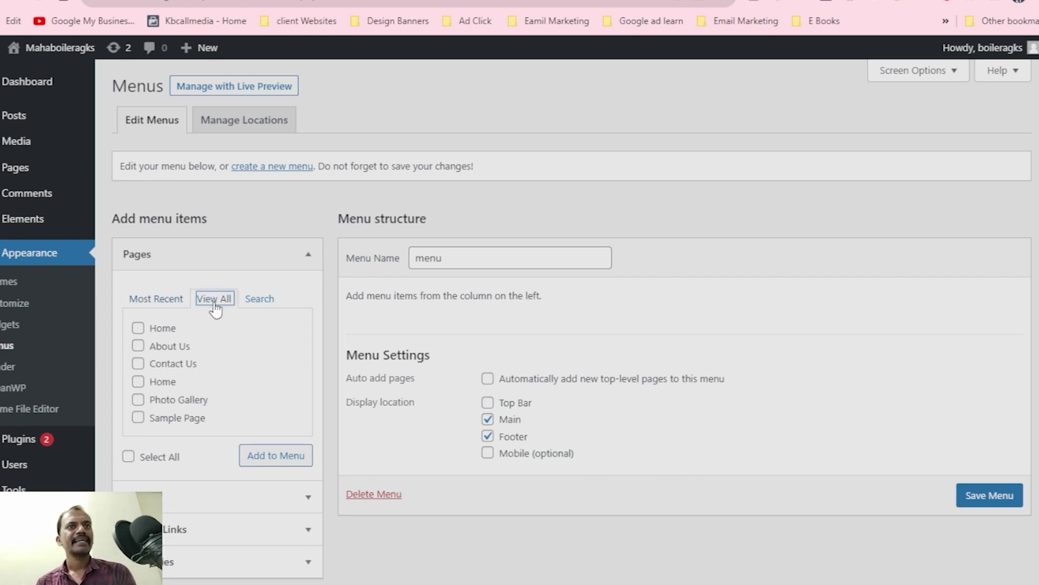
pyautogui.click(138, 328)
pyautogui.click(138, 346)
pyautogui.click(138, 363)
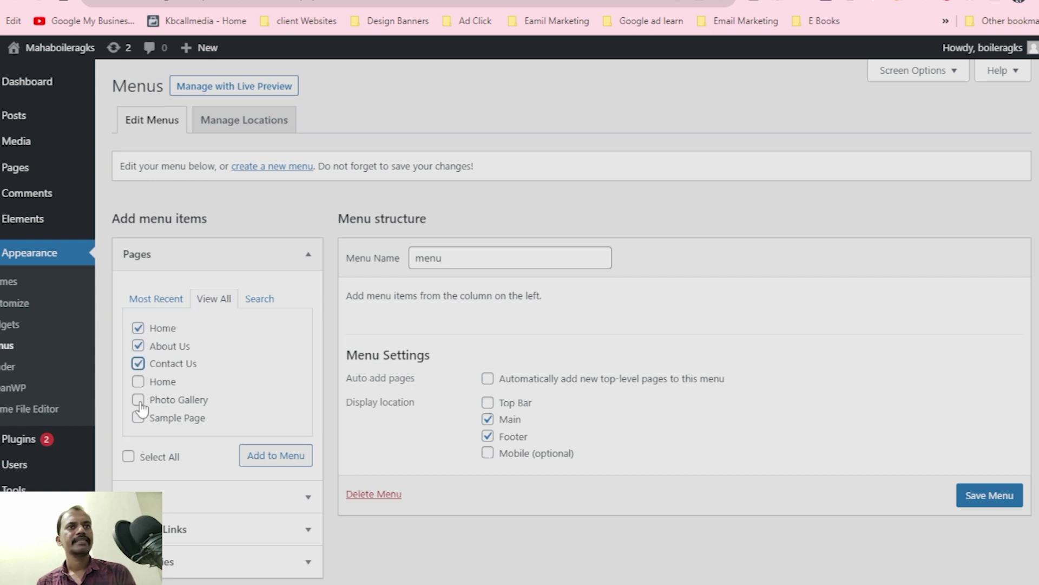
pyautogui.click(138, 399)
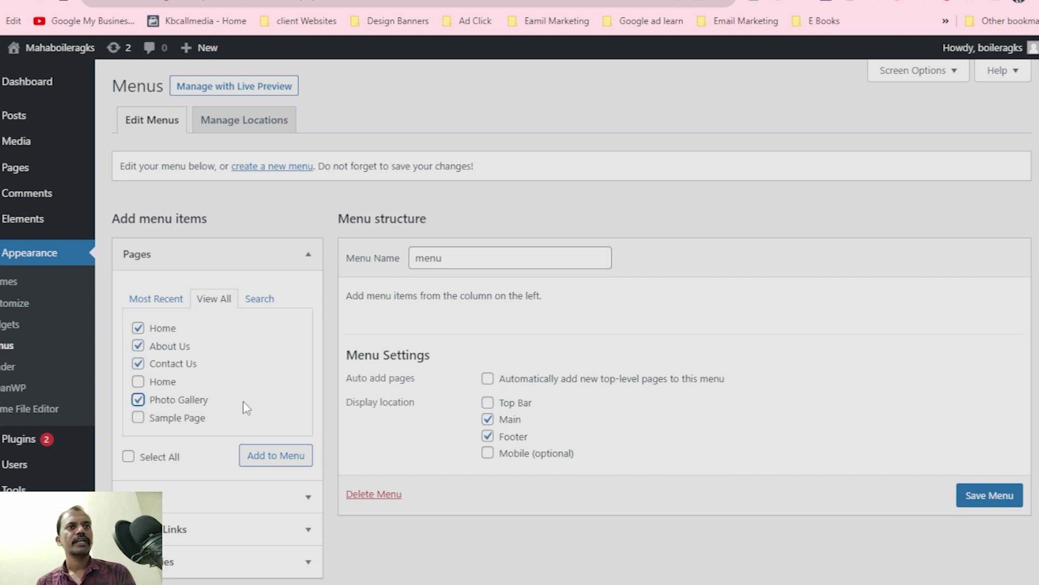
pyautogui.click(138, 381)
pyautogui.click(279, 465)
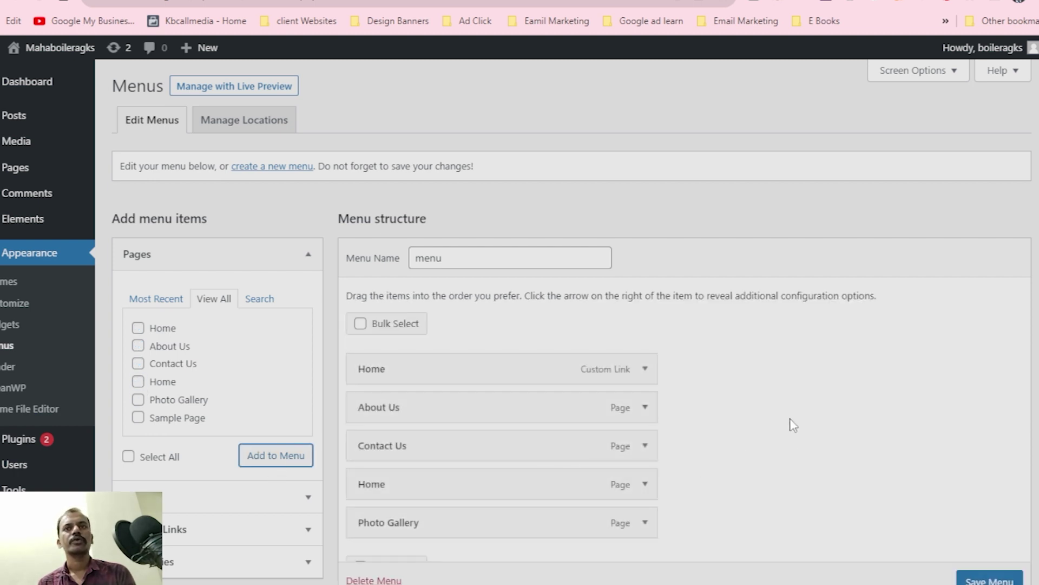
# Step: Compare the two Home items in the menu and remove the one of type Page
pyautogui.click(645, 370)
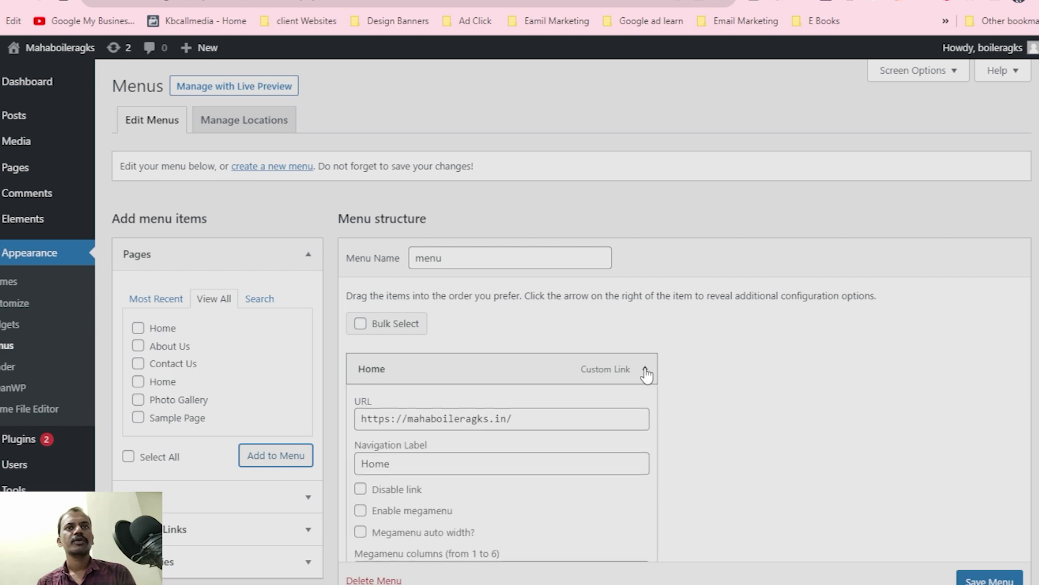
pyautogui.scroll(-3, 471, 470)
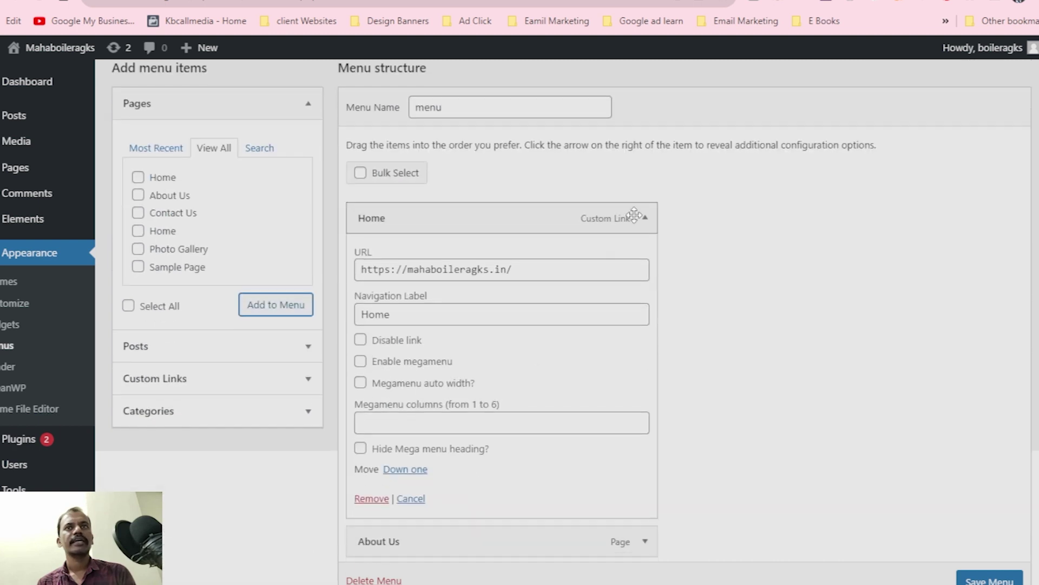
pyautogui.click(644, 217)
pyautogui.click(642, 334)
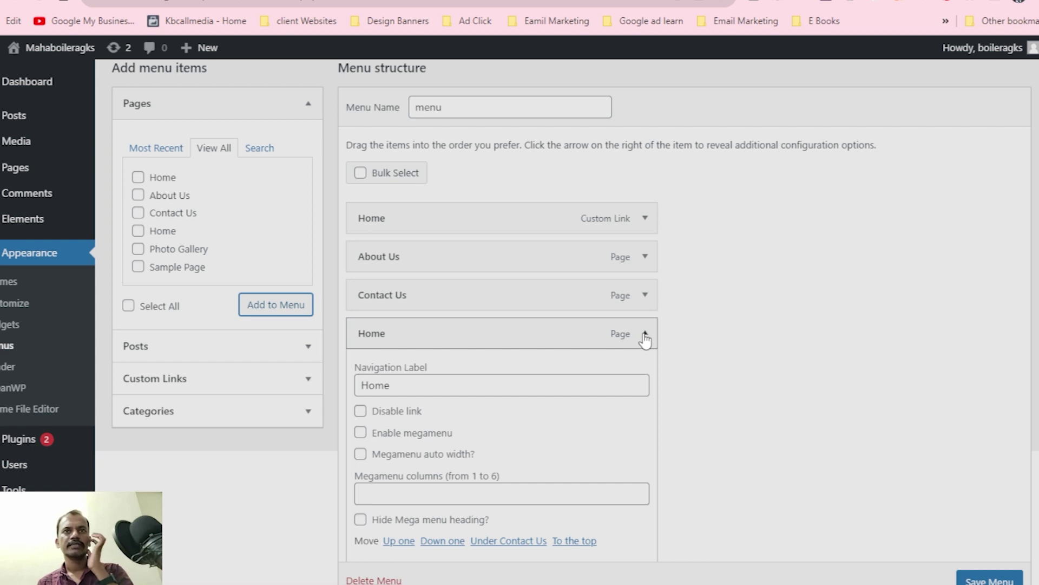
pyautogui.click(644, 335)
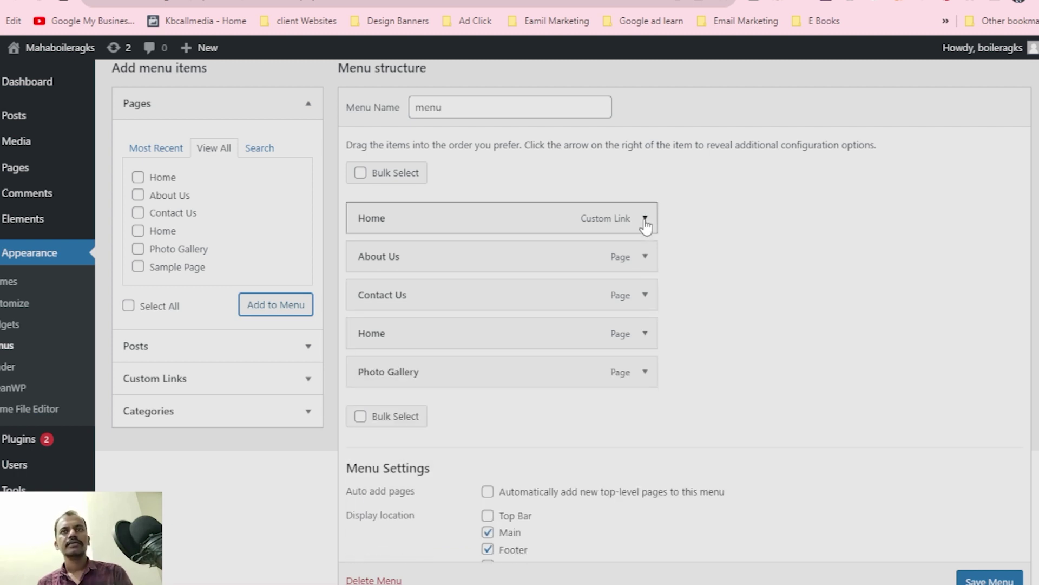
pyautogui.click(645, 333)
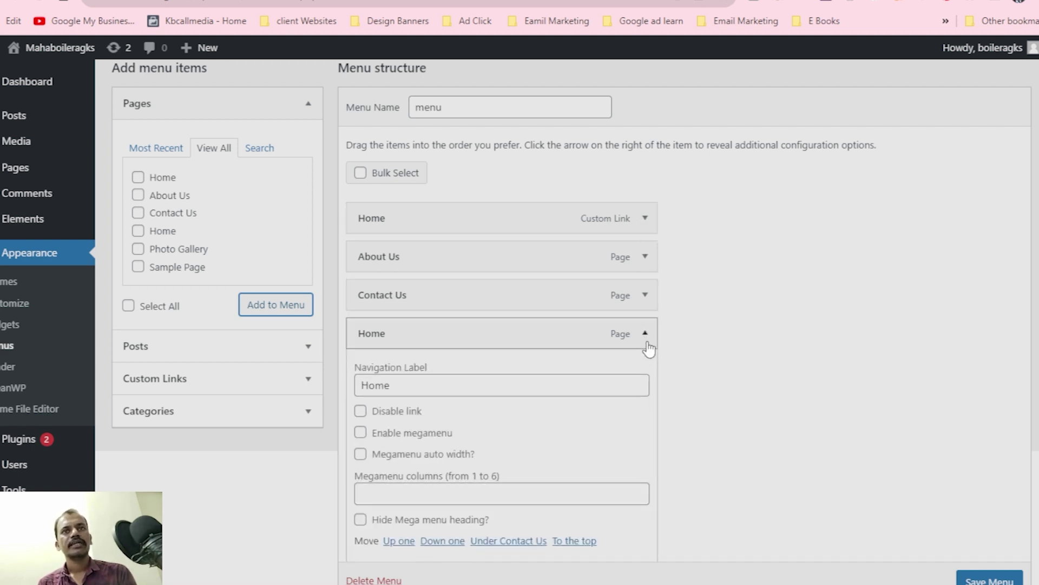
pyautogui.scroll(-3, 647, 347)
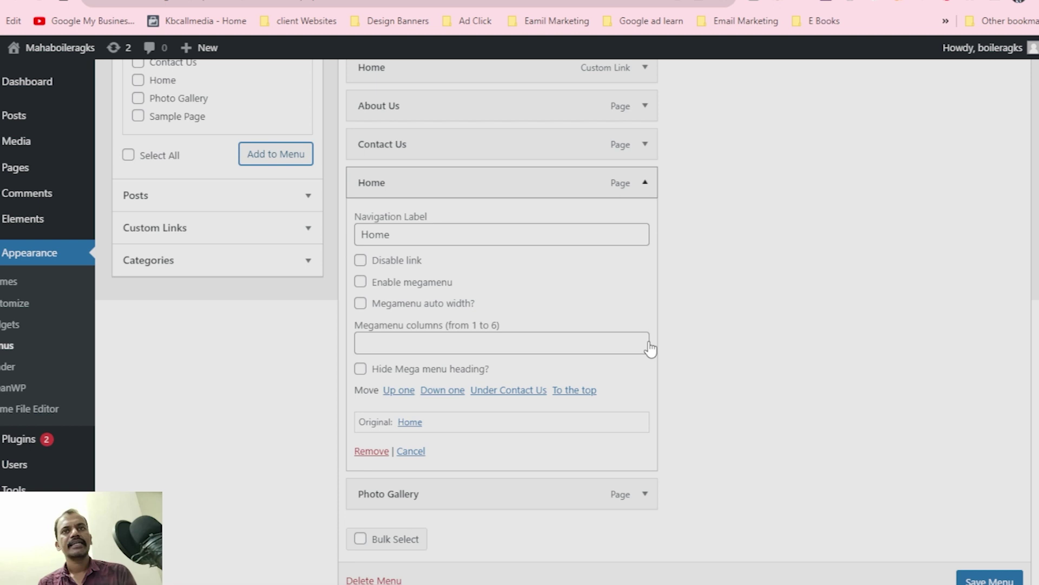
pyautogui.click(378, 453)
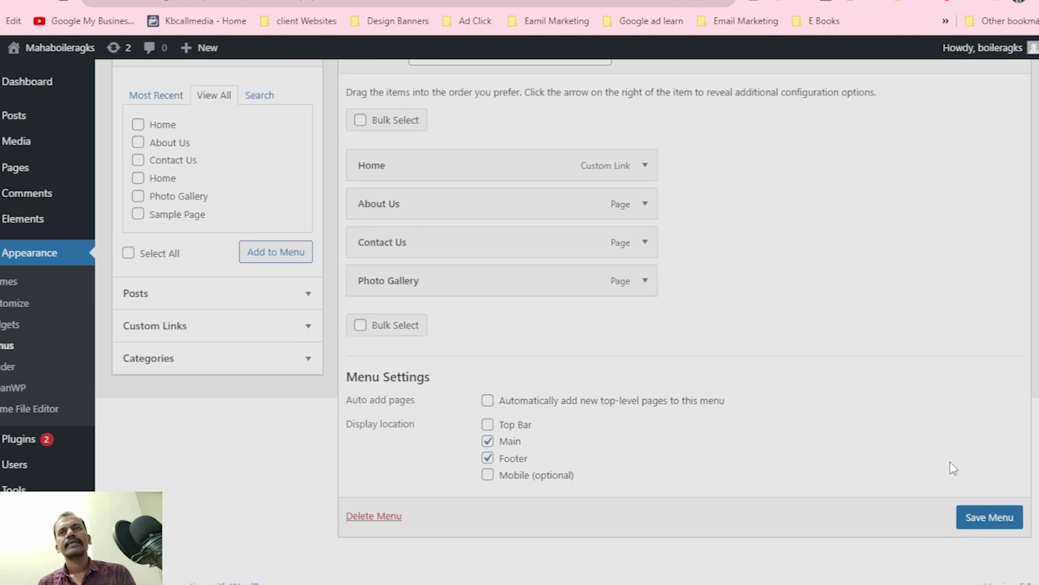
# Step: Move Contact Us below Photo Gallery in the menu structure and save the menu
pyautogui.moveTo(480, 253); pyautogui.dragTo(462, 294)
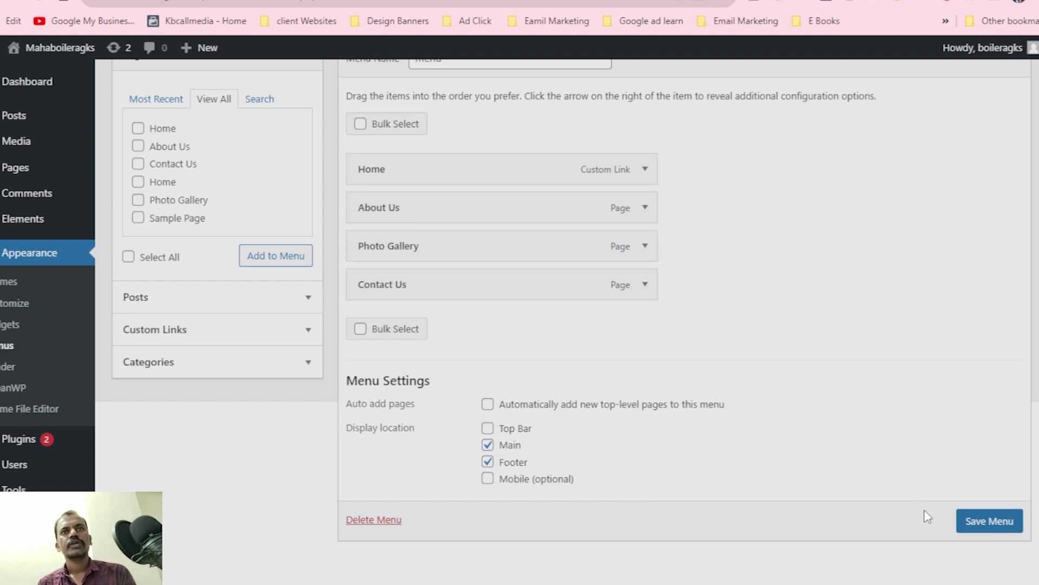
pyautogui.click(994, 525)
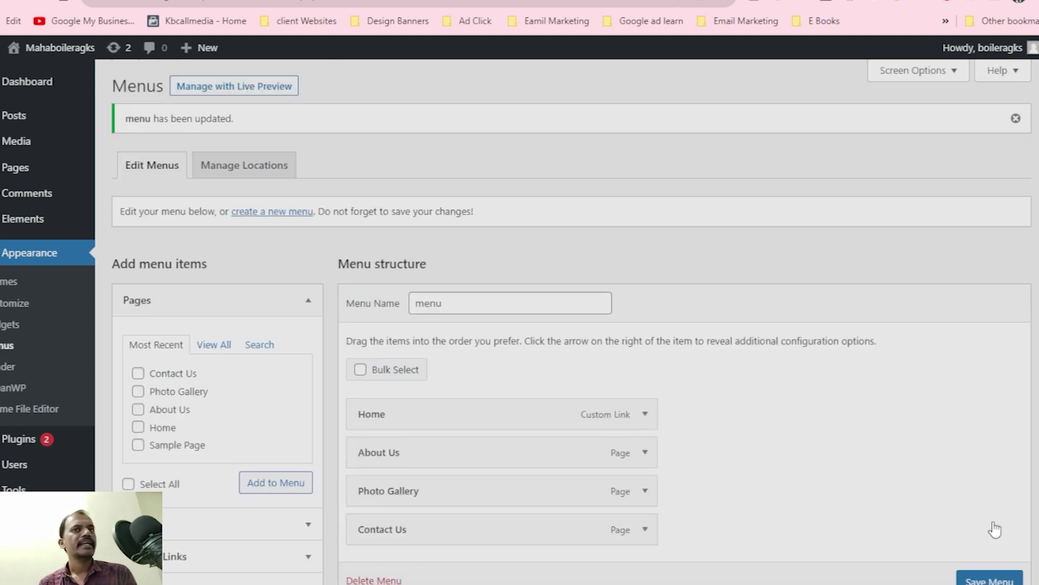
# Step: Open the live site in a new tab to check its navigation menu, and return to the menu editor
pyautogui.moveTo(45, 57)
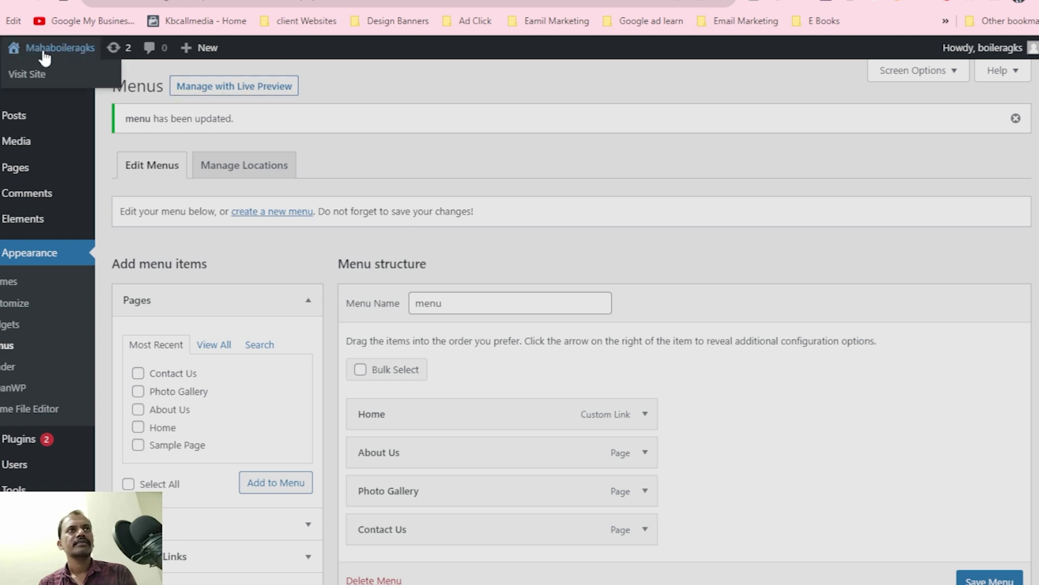
pyautogui.rightClick(21, 89)
pyautogui.click(39, 83)
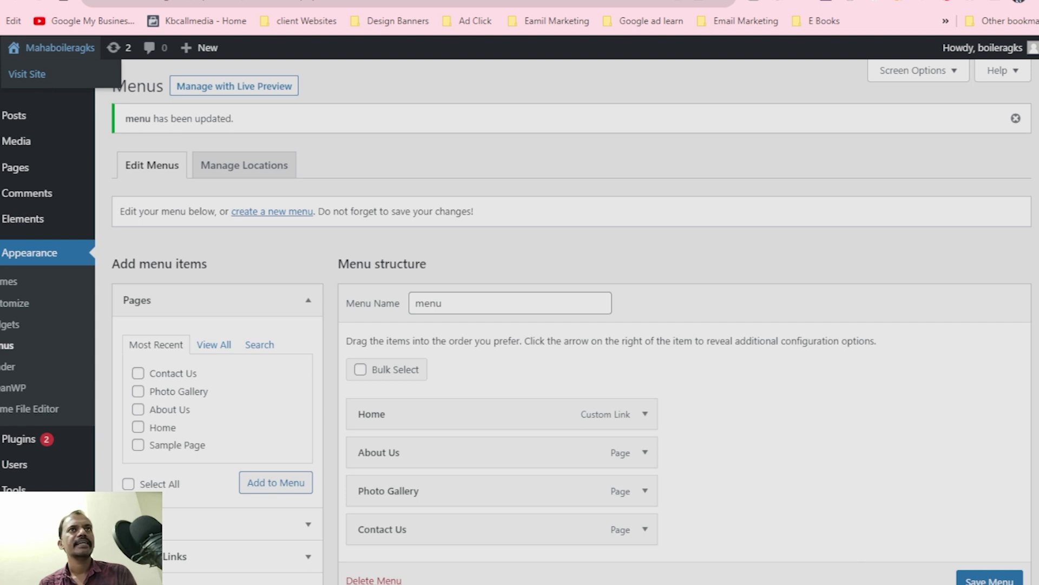
pyautogui.hotkey('ctrl', 'Tab')
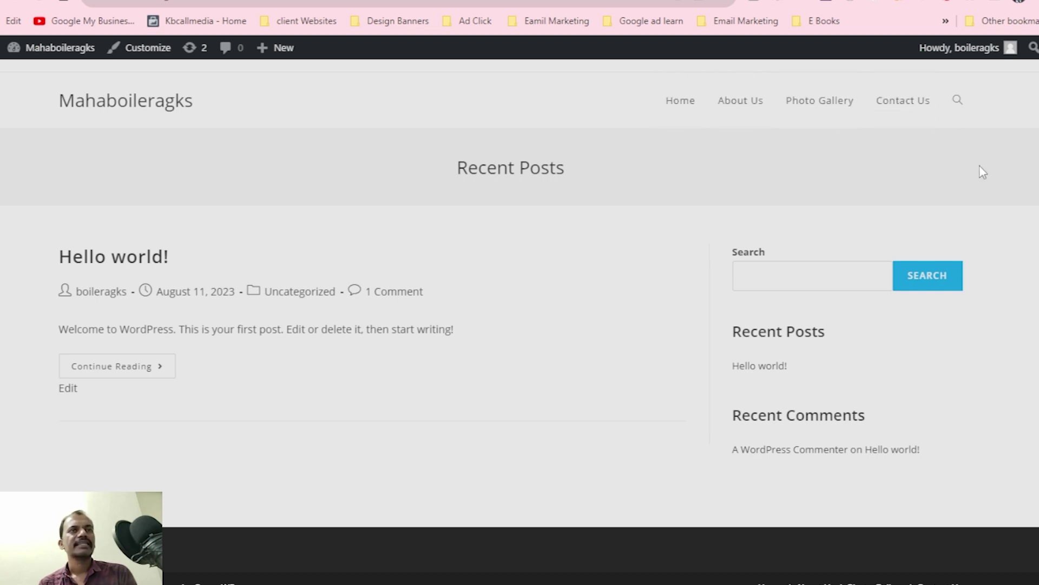
pyautogui.hotkey('ctrl', 'shift', 'Tab')
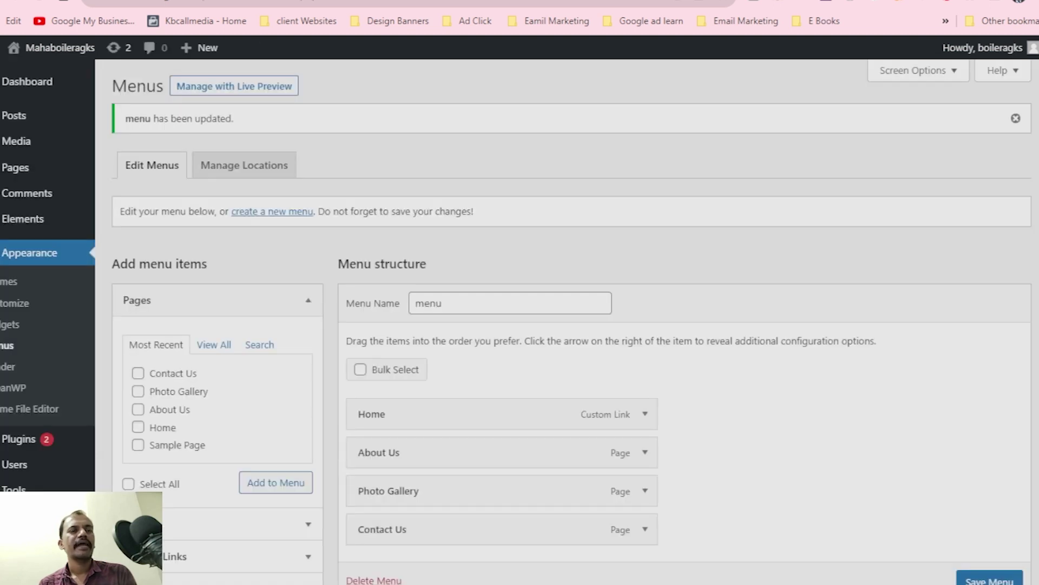
# Step: Open the Home page for editing from the list of all pages and reload its editor
pyautogui.moveTo(29, 178)
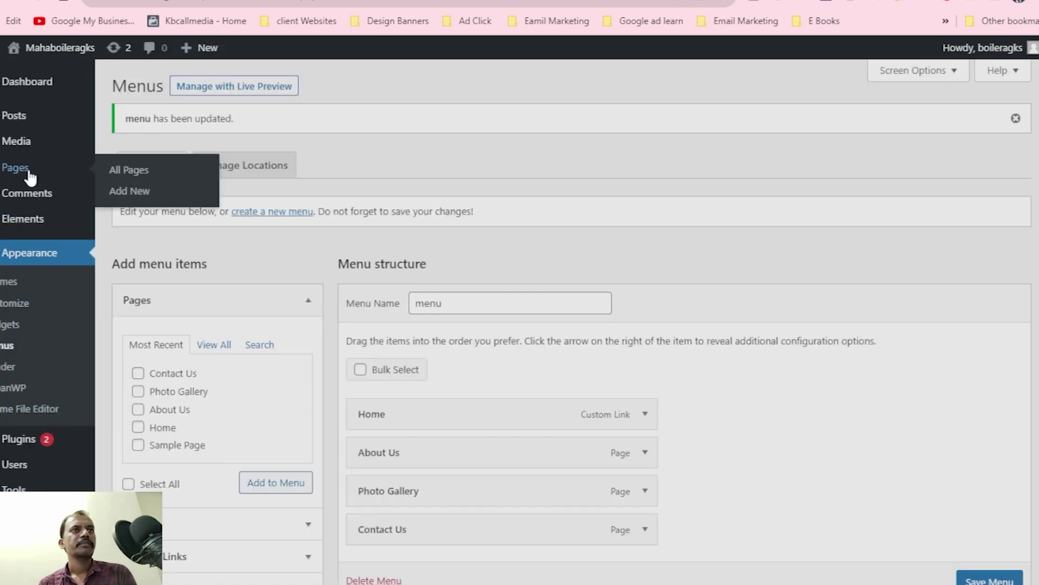
pyautogui.click(129, 172)
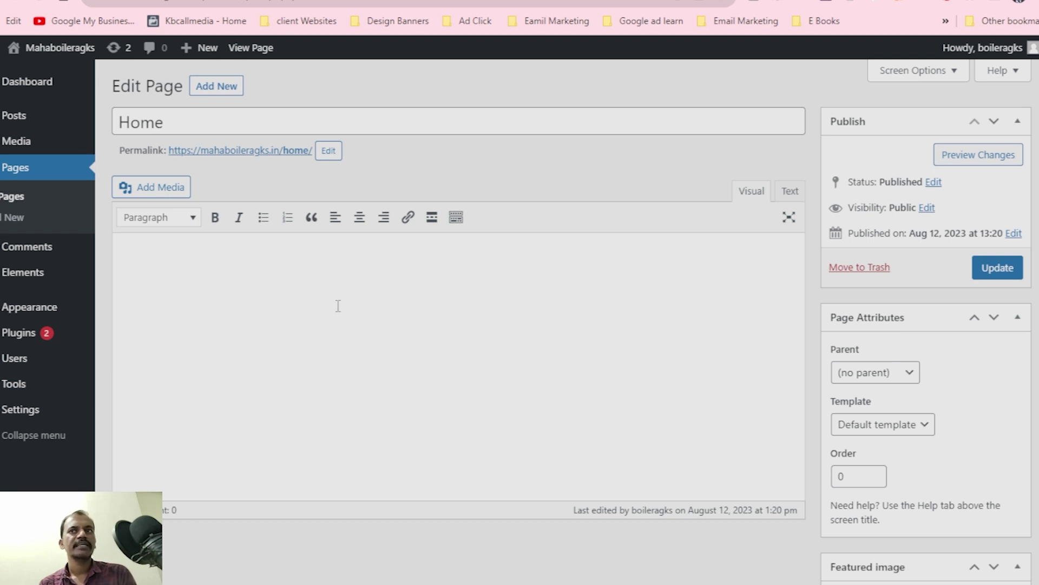
pyautogui.scroll(-1, 336, 303)
pyautogui.scroll(1, 338, 306)
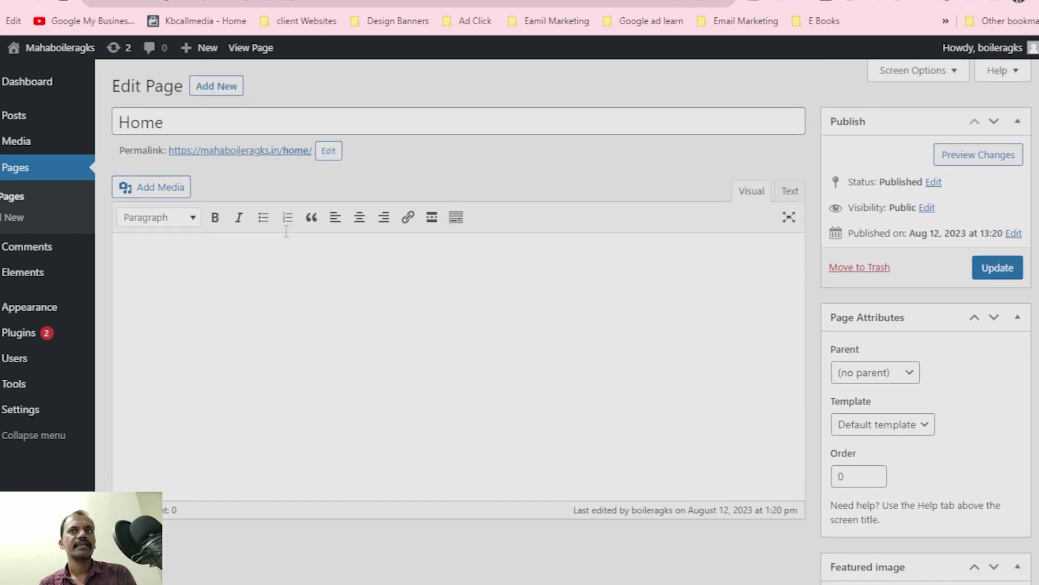
pyautogui.click(46, 7)
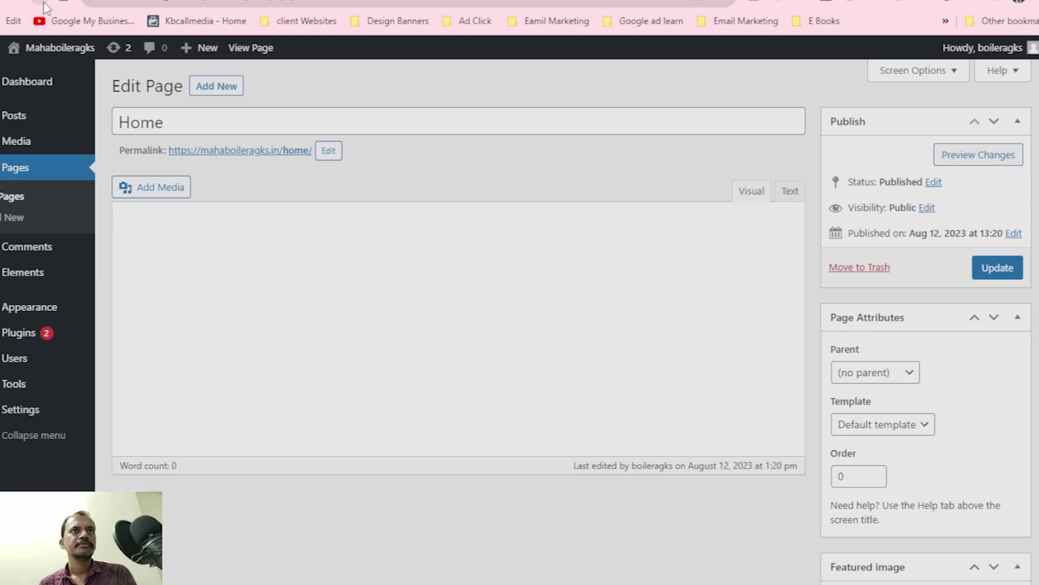
# Step: Open the free template kits collection in Envato Elements
pyautogui.click(45, 277)
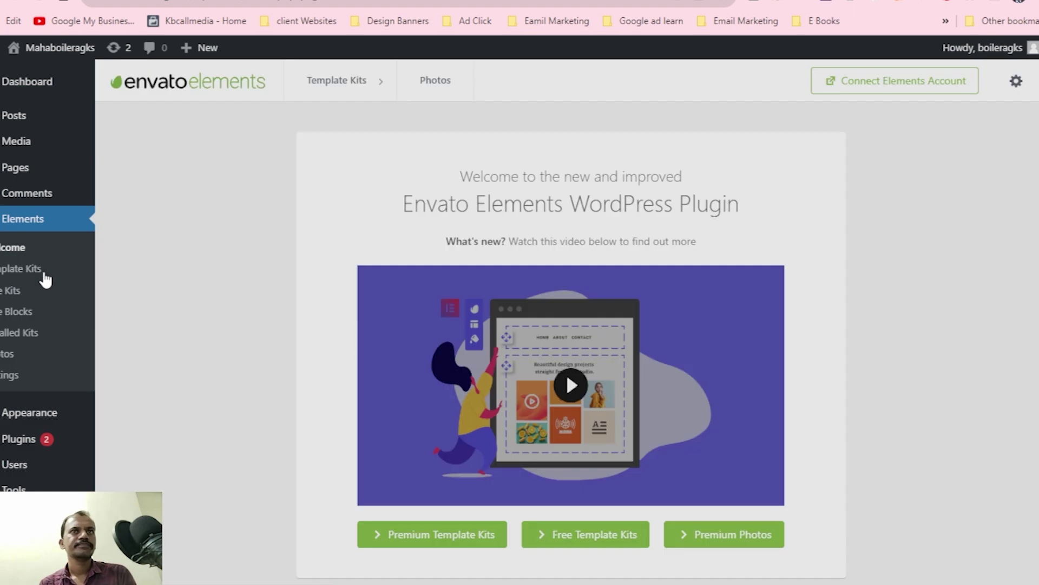
pyautogui.scroll(-2, 666, 507)
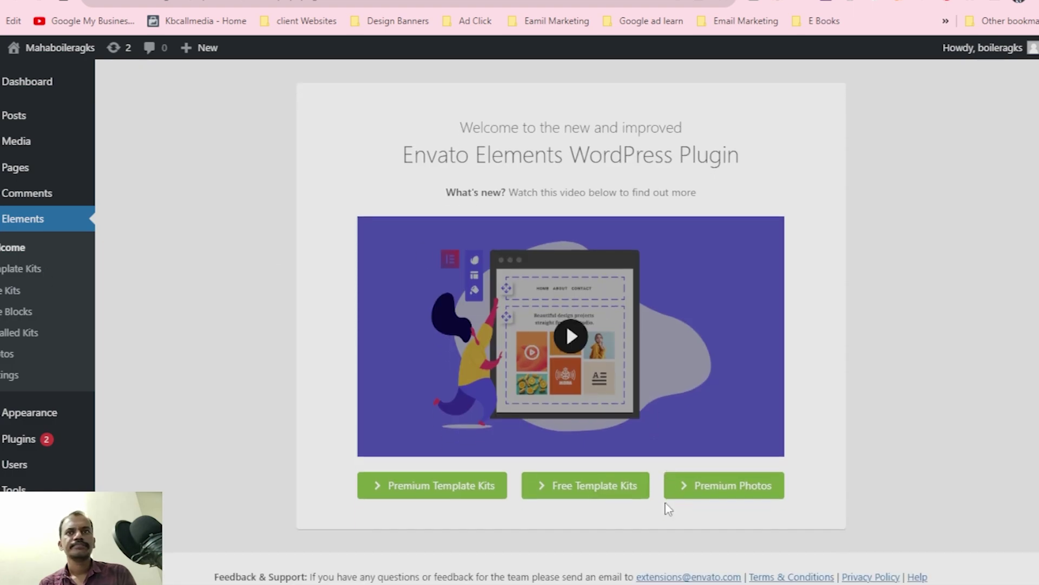
pyautogui.click(589, 484)
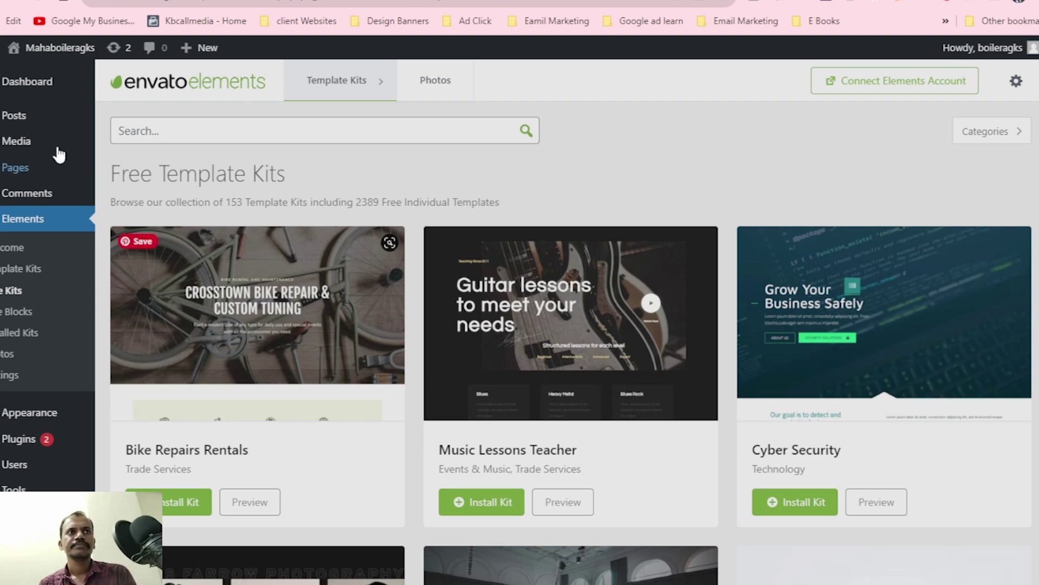
# Step: Go back to the dashboard and open the Contact Us page for editing from the list of all pages
pyautogui.click(31, 91)
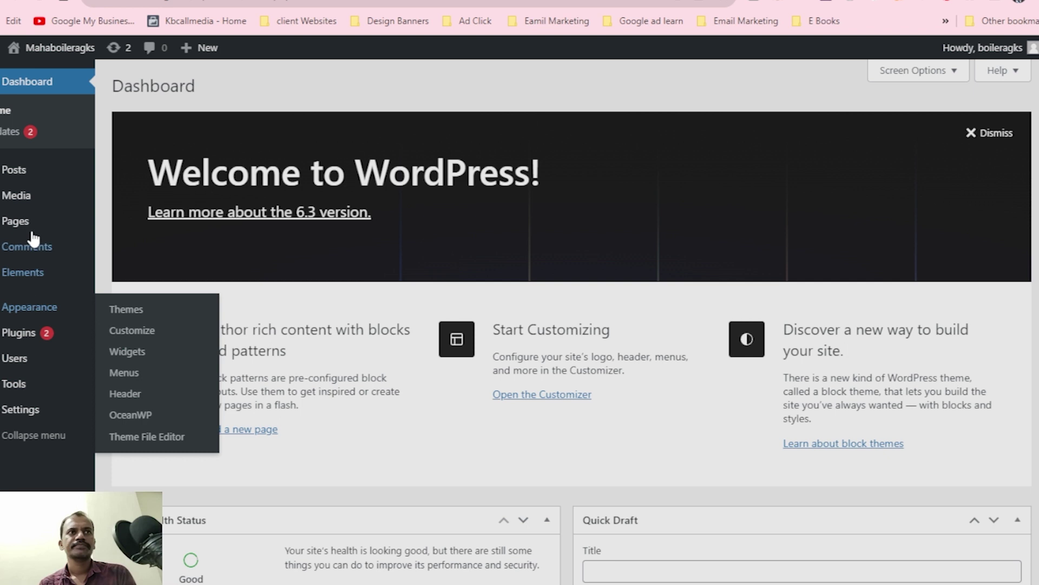
pyautogui.moveTo(20, 230)
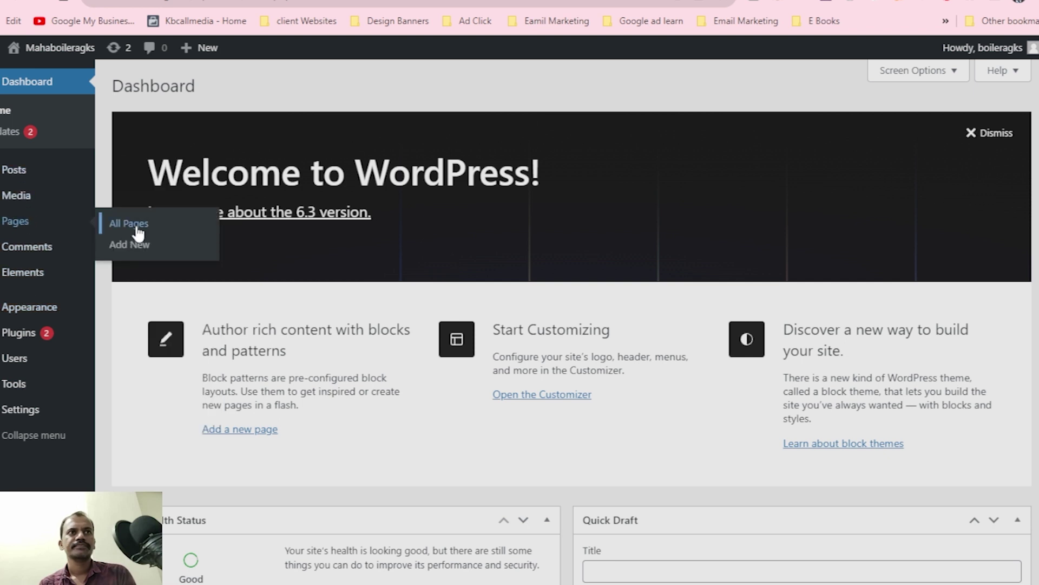
pyautogui.click(137, 223)
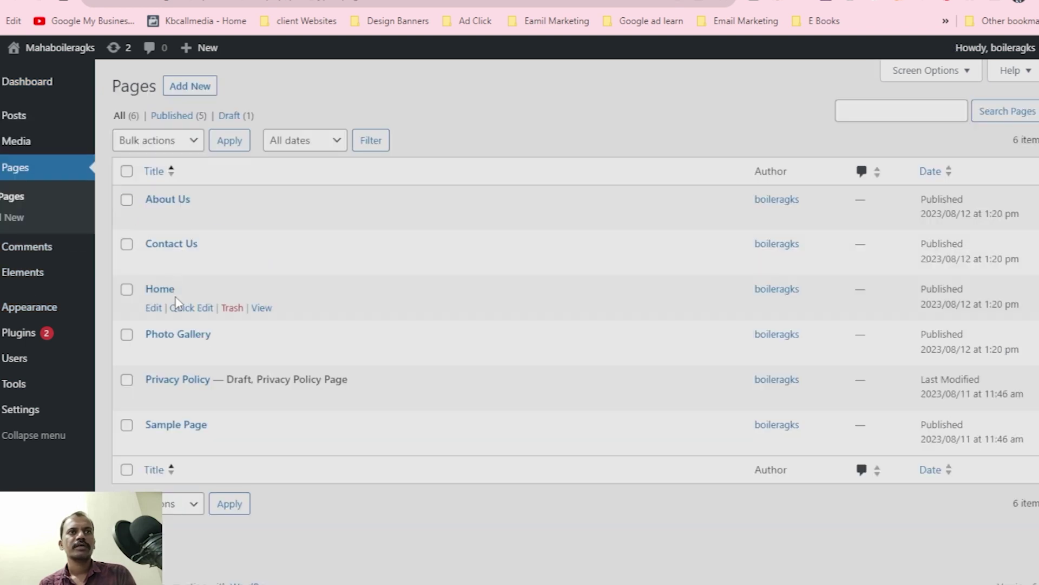
pyautogui.click(152, 266)
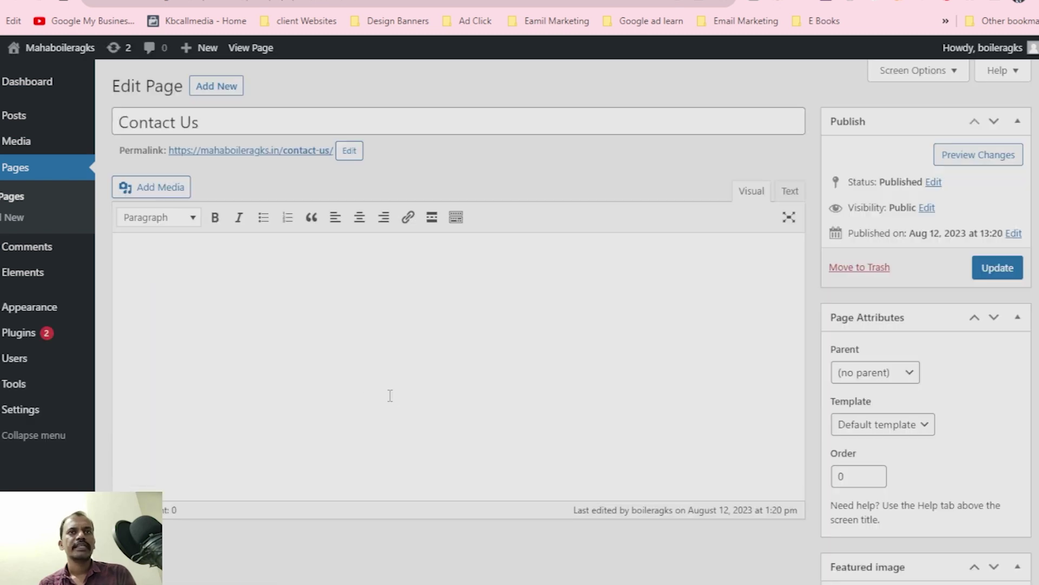
# Step: Open the list of installed themes
pyautogui.moveTo(46, 314)
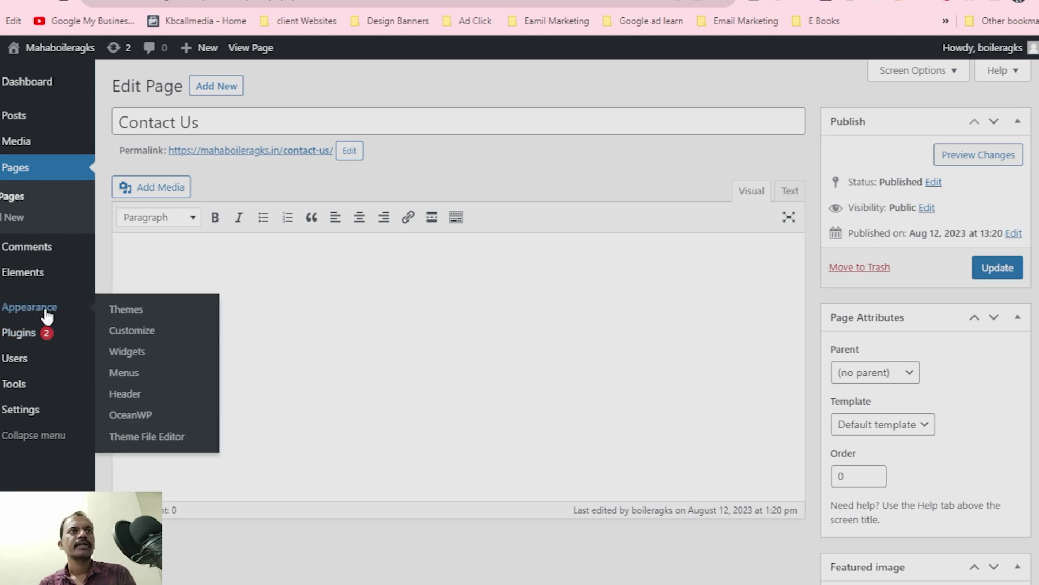
pyautogui.click(142, 309)
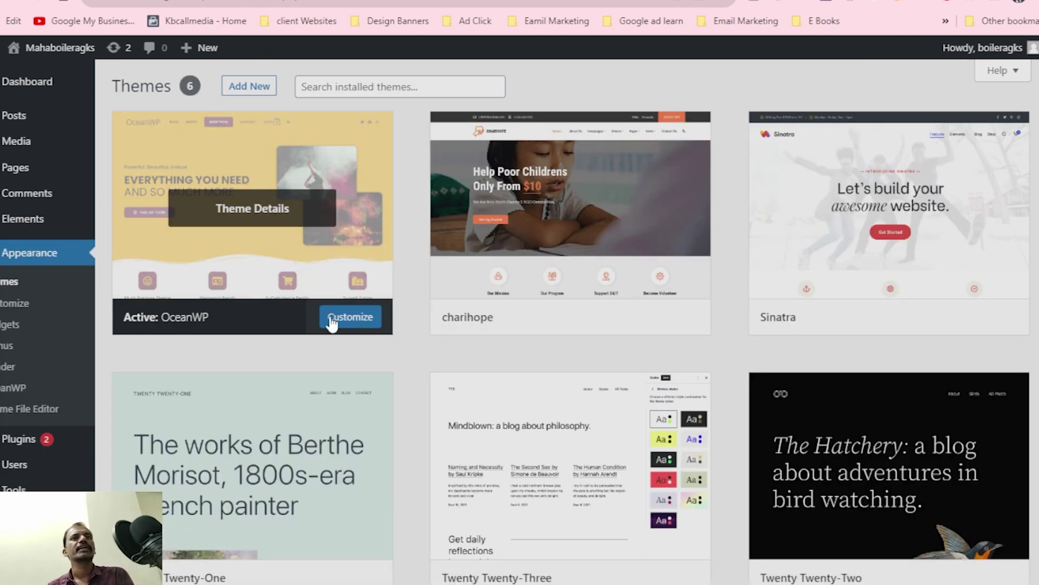
# Step: Leave the list of installed themes and go back to the dashboard home
pyautogui.click(374, 322)
pyautogui.click(372, 323)
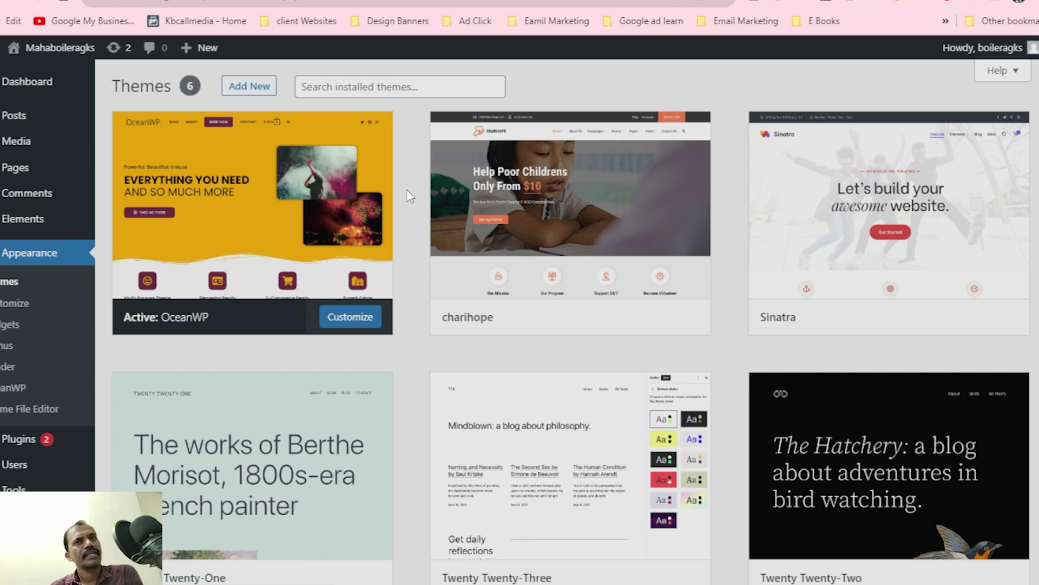
pyautogui.moveTo(23, 93)
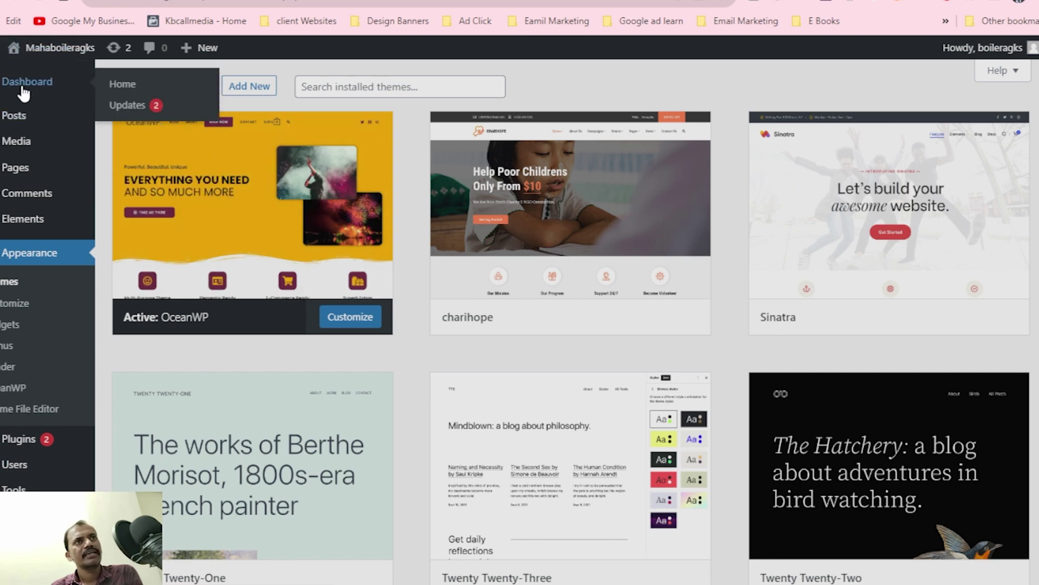
pyautogui.click(123, 85)
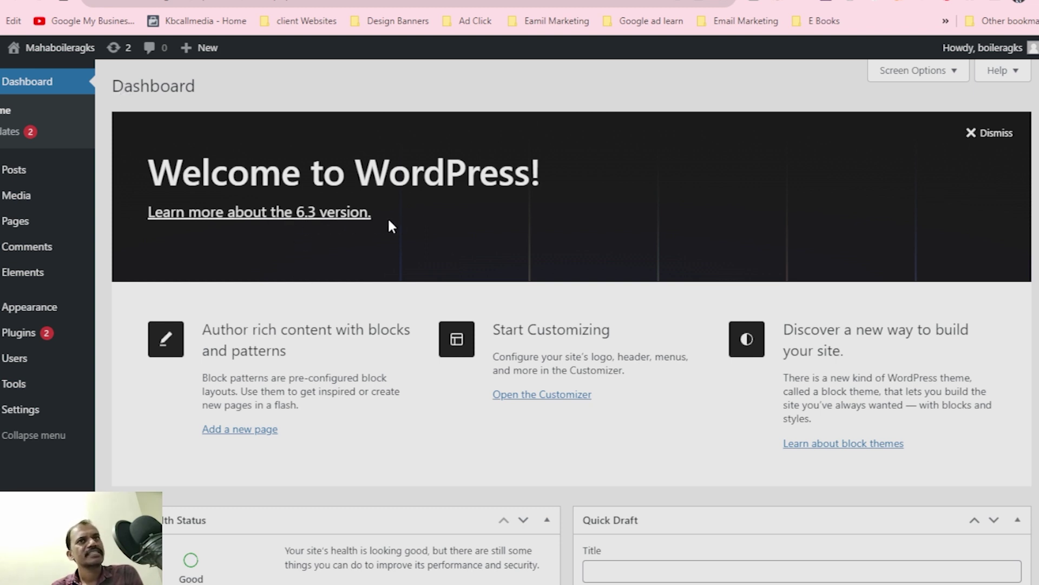
pyautogui.moveTo(388, 225); pyautogui.dragTo(162, 221)
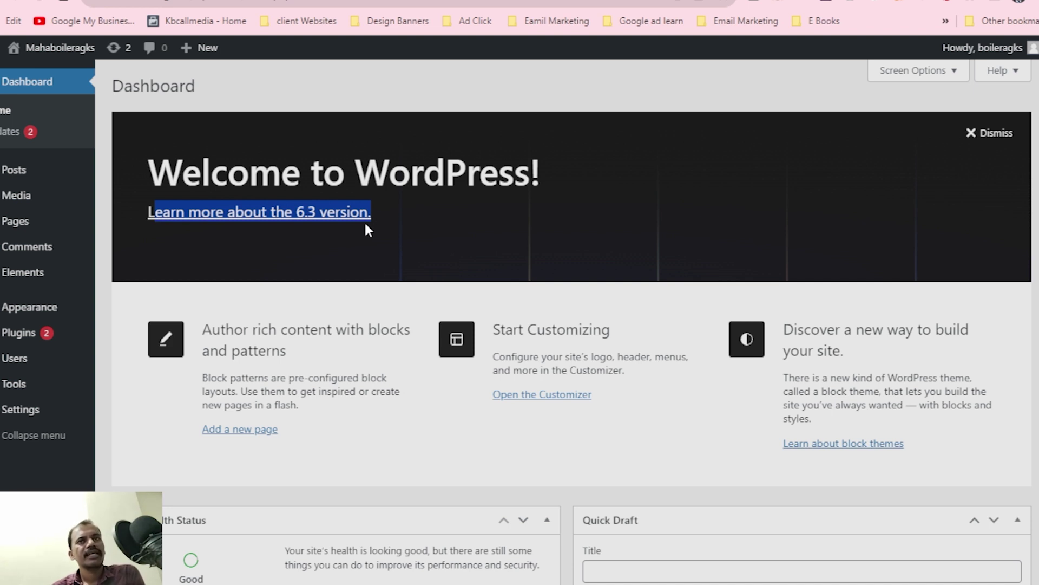
# Step: Open the OceanWP theme panel and look through its contents down to the end
pyautogui.moveTo(24, 312)
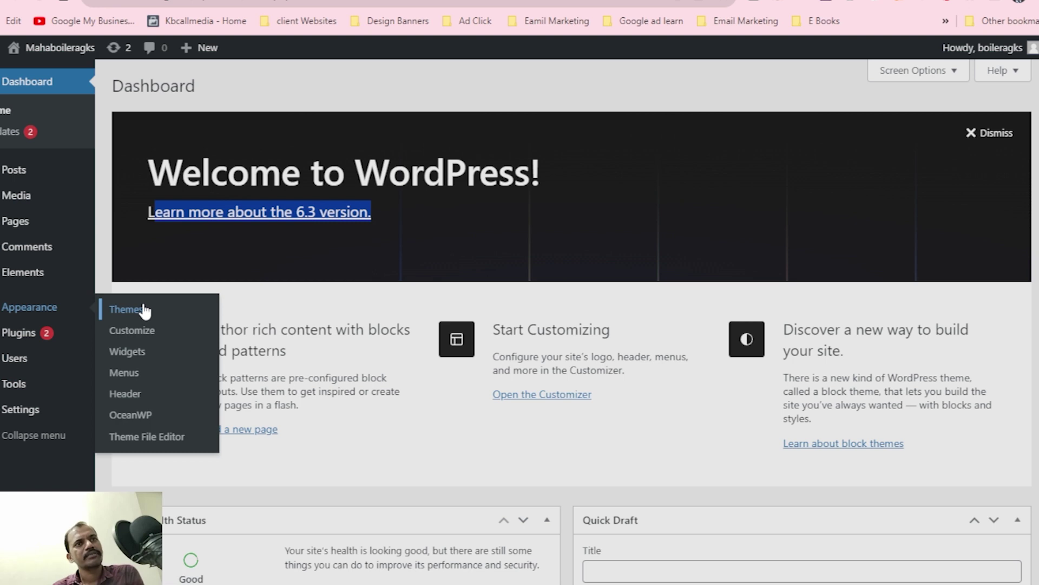
pyautogui.click(138, 415)
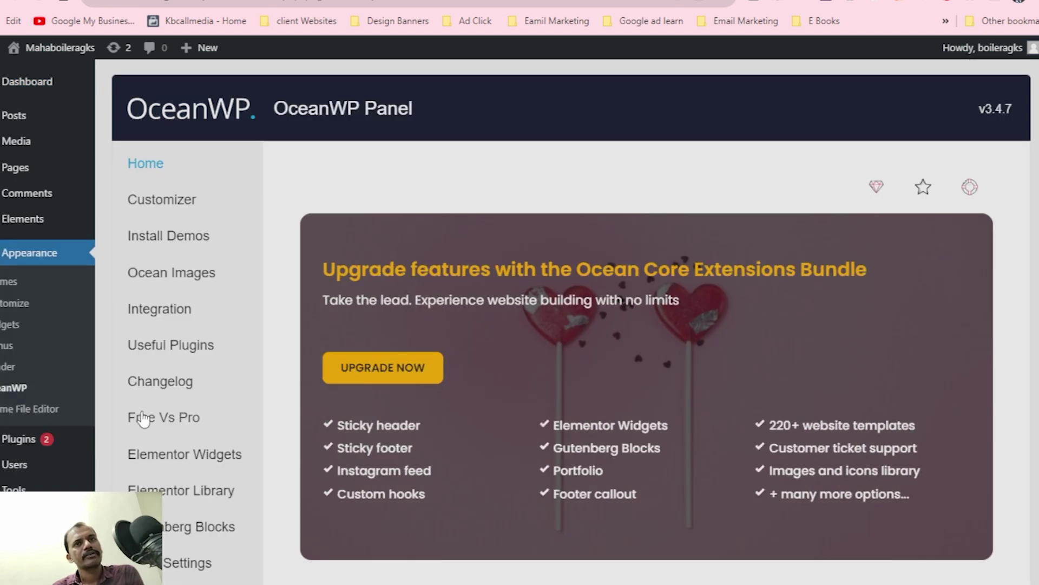
pyautogui.scroll(-5, 474, 398)
pyautogui.scroll(-15, 475, 401)
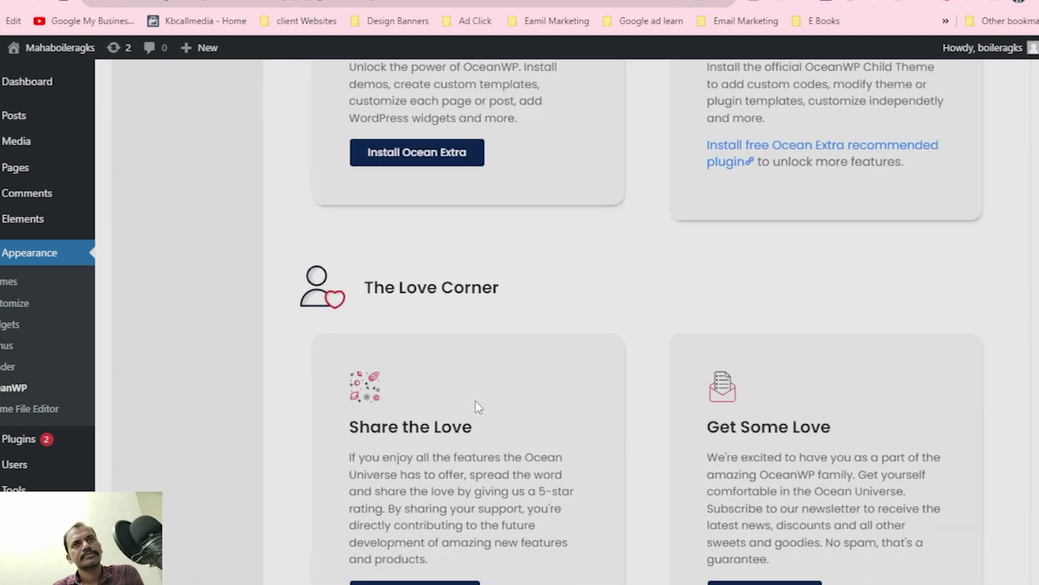
pyautogui.scroll(-4, 475, 407)
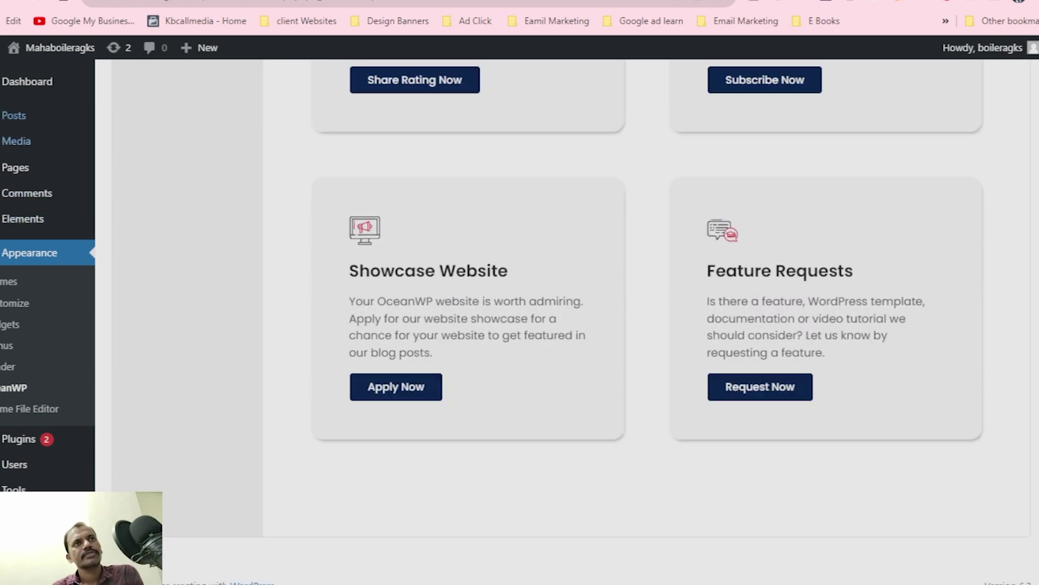
# Step: Open the Home page for editing from the list of all pages and look over its editor and page attributes
pyautogui.moveTo(76, 169)
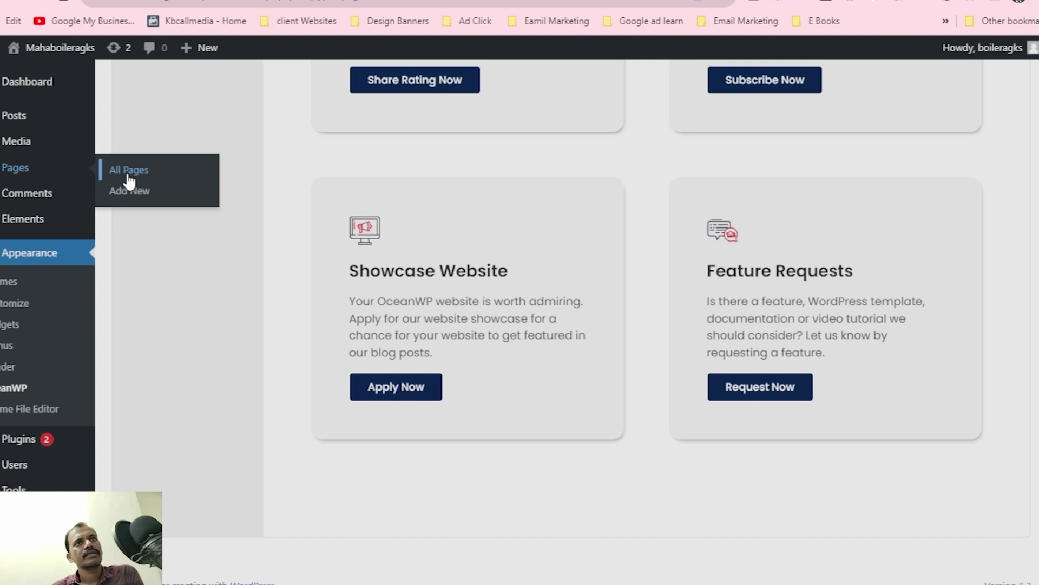
pyautogui.click(129, 172)
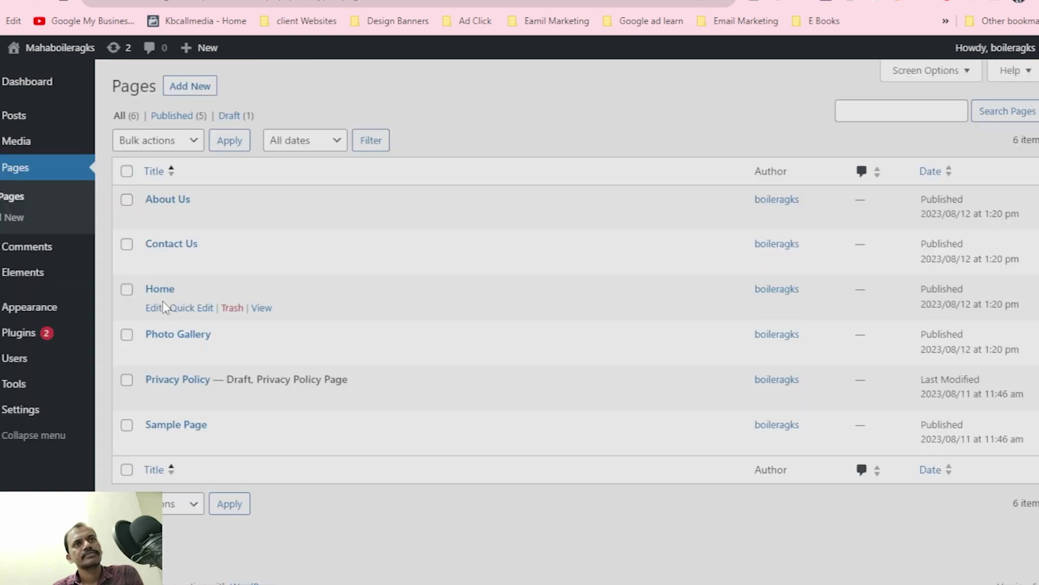
pyautogui.click(156, 312)
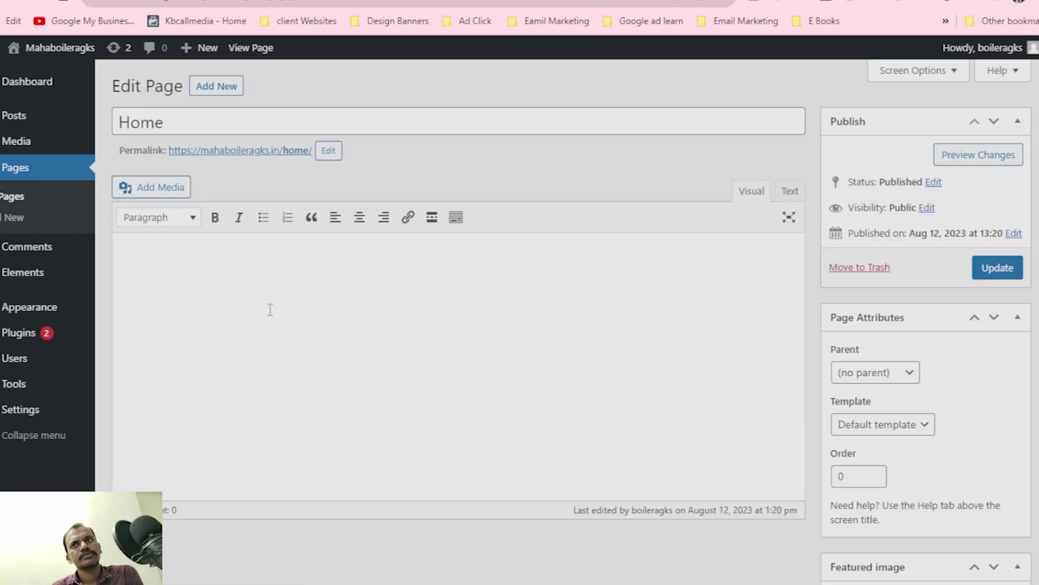
pyautogui.scroll(-2, 826, 346)
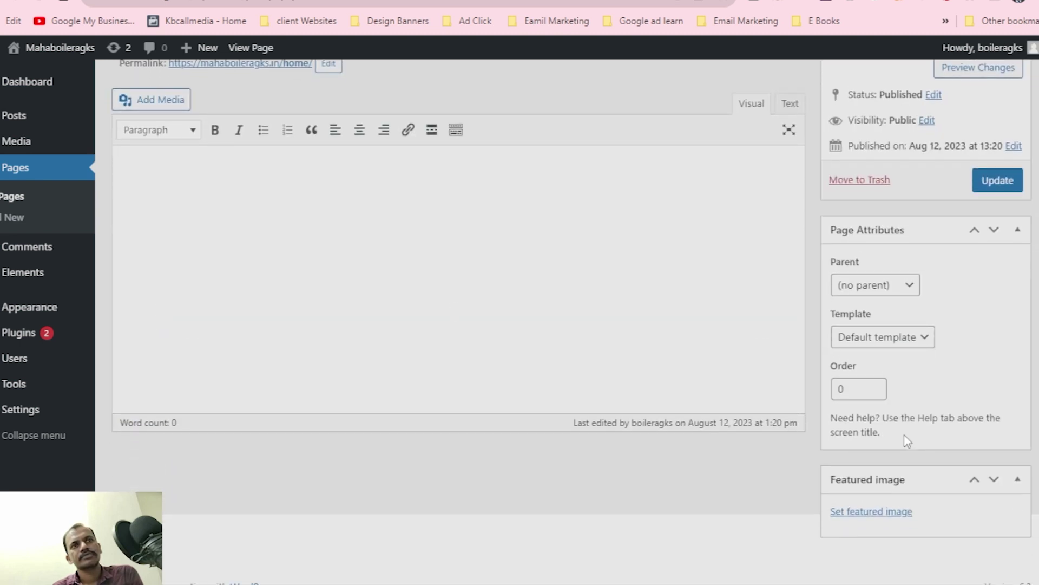
pyautogui.scroll(2, 907, 441)
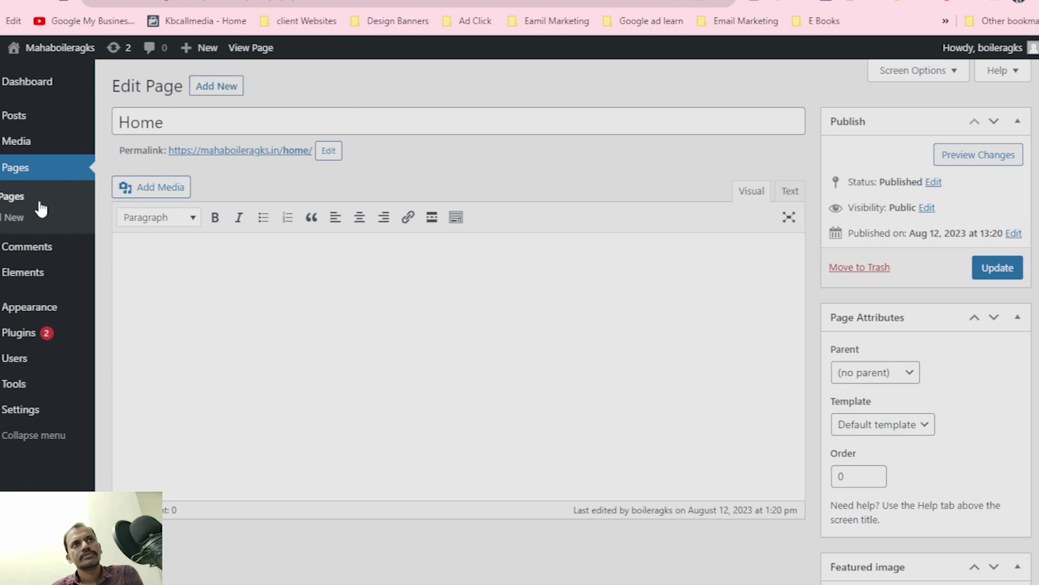
# Step: Clear the cache and reset the Envato Elements plugin from its settings
pyautogui.moveTo(39, 270)
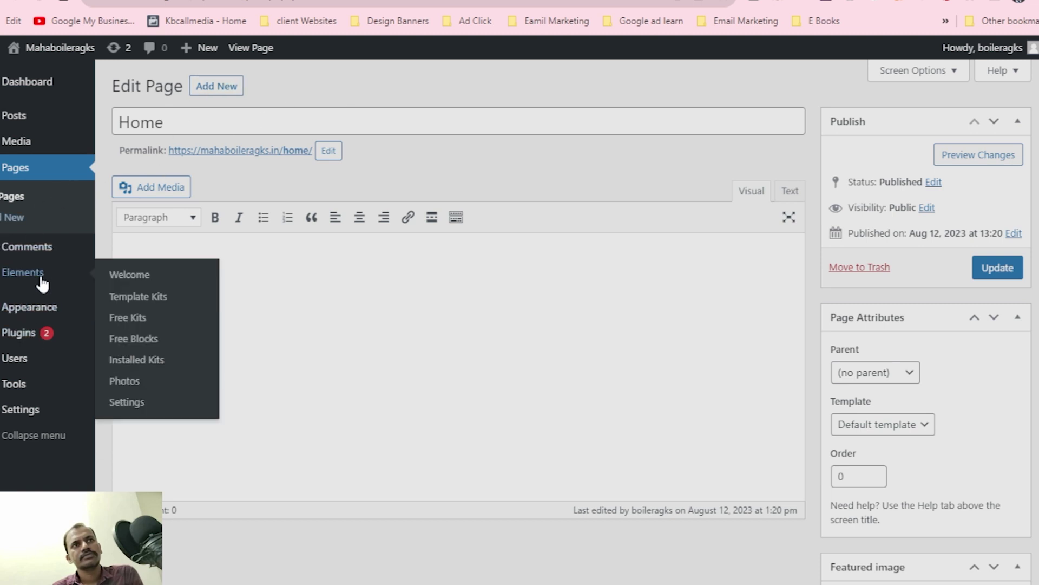
pyautogui.click(39, 273)
pyautogui.scroll(-1, 620, 356)
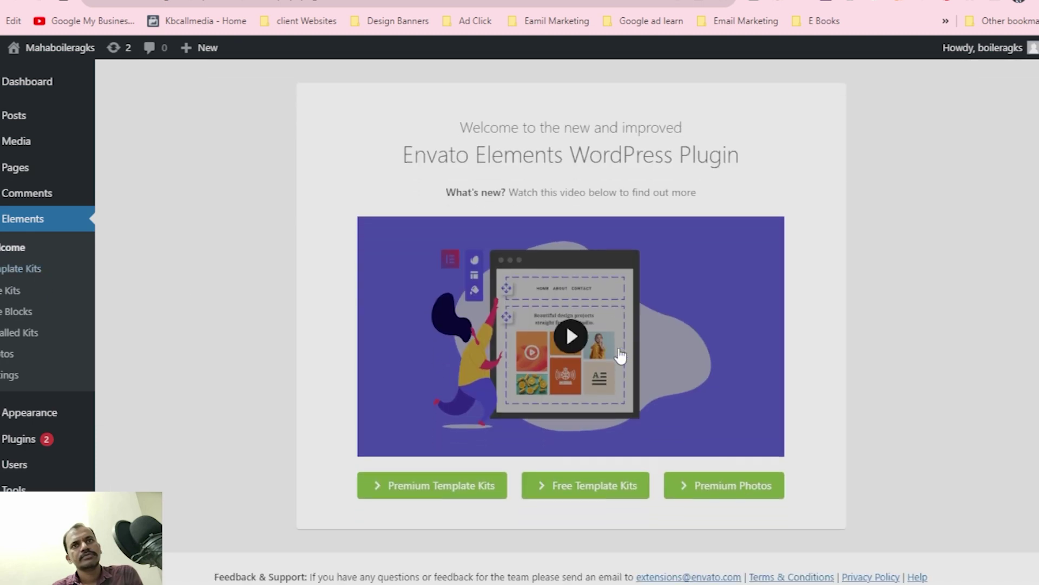
pyautogui.click(23, 380)
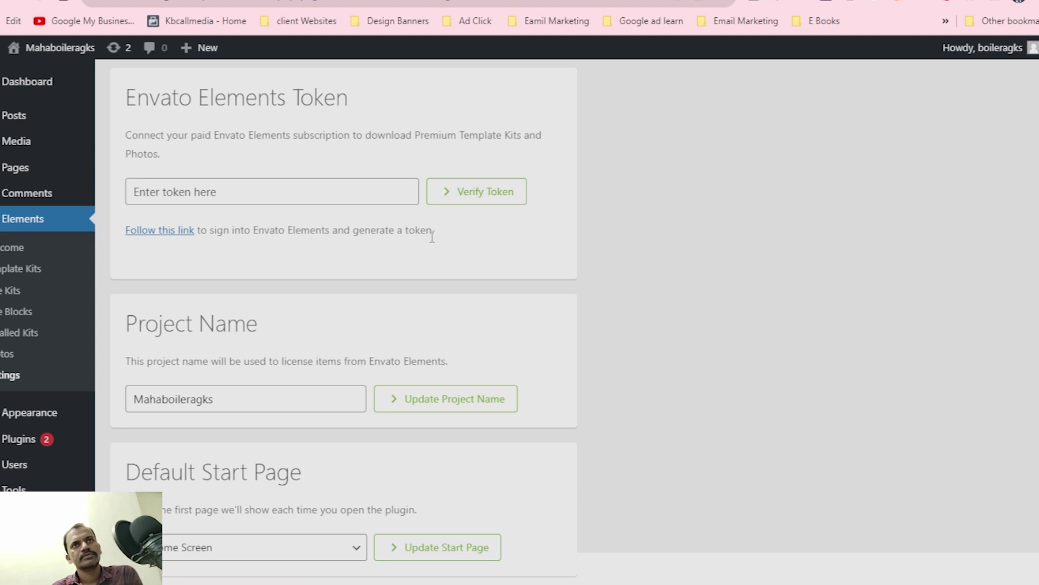
pyautogui.scroll(-15, 498, 267)
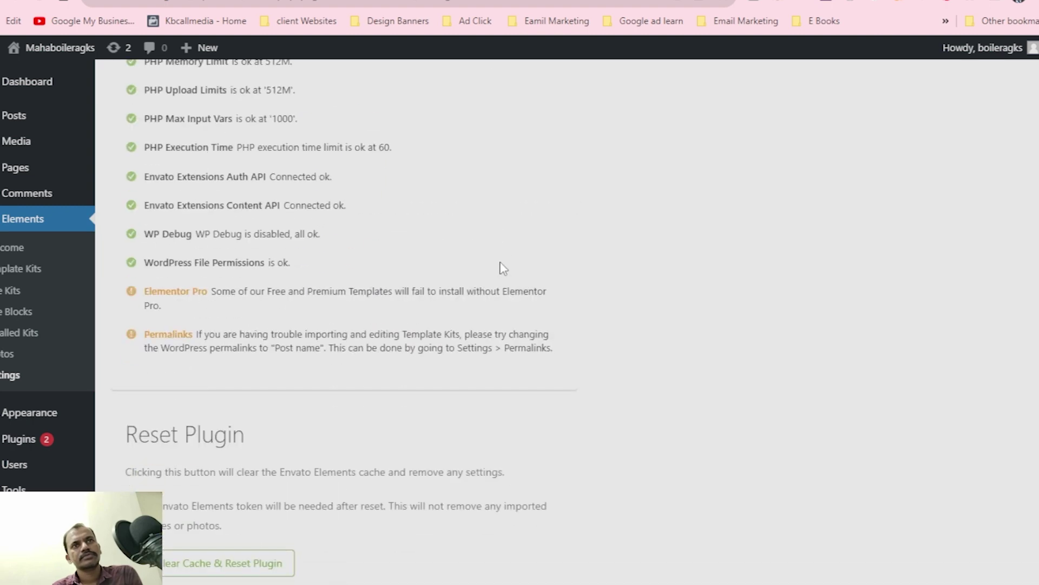
pyautogui.scroll(-4, 502, 267)
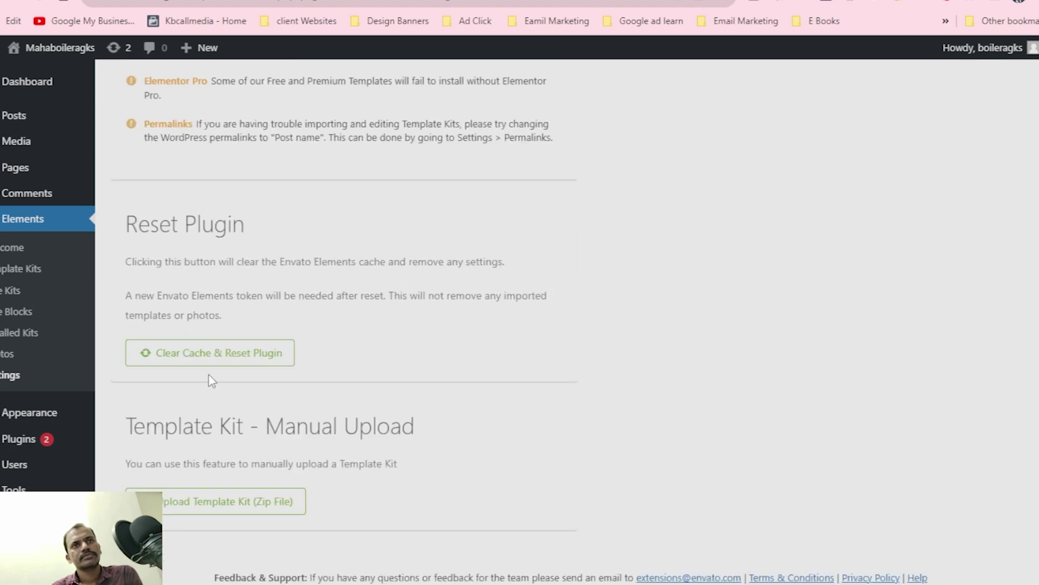
pyautogui.click(199, 357)
pyautogui.click(591, 82)
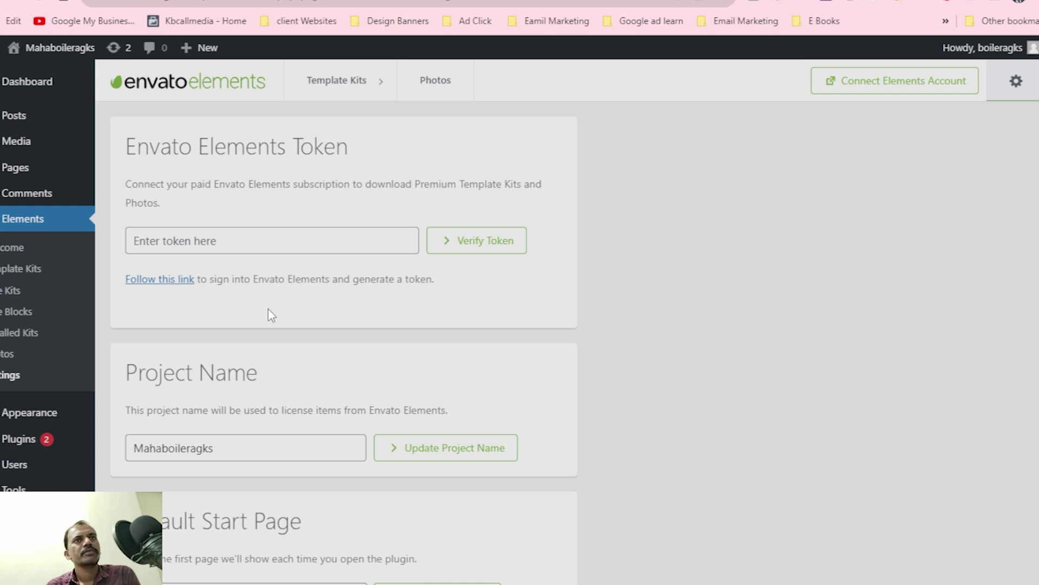
# Step: Reopen the Home page for editing from the list of all pages and check its parent and template options
pyautogui.moveTo(42, 175)
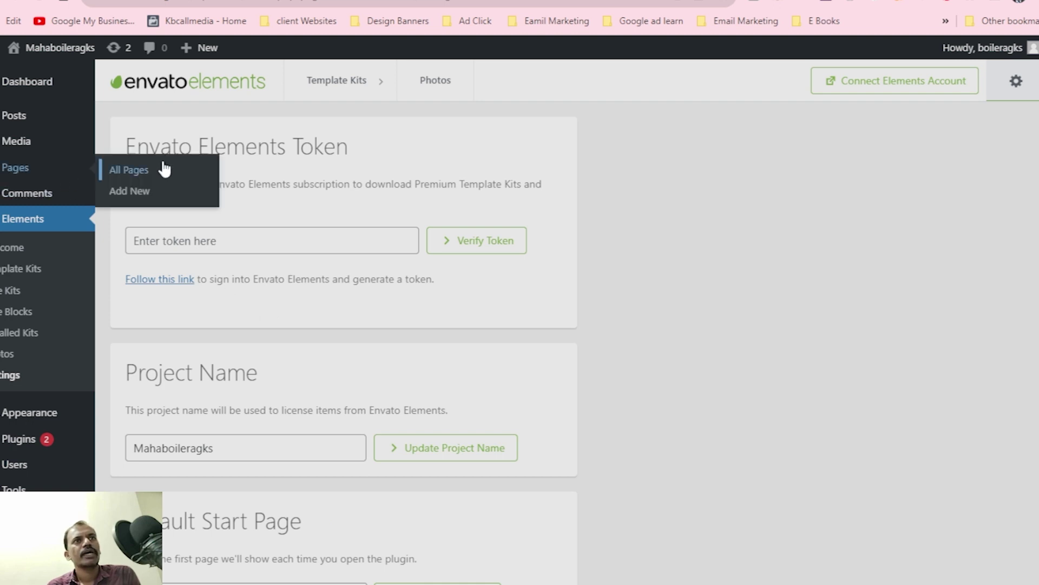
pyautogui.click(139, 168)
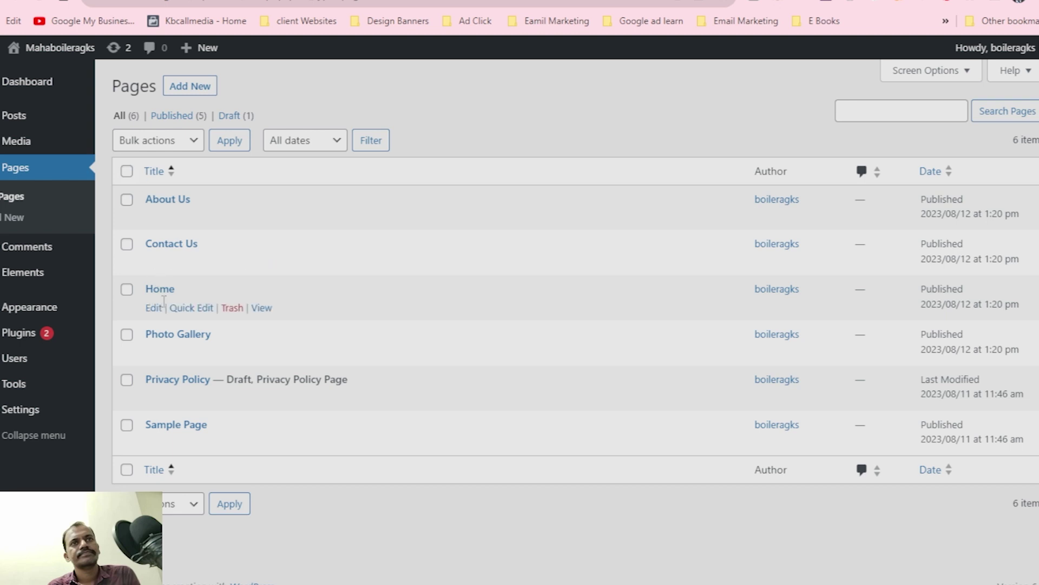
pyautogui.click(154, 308)
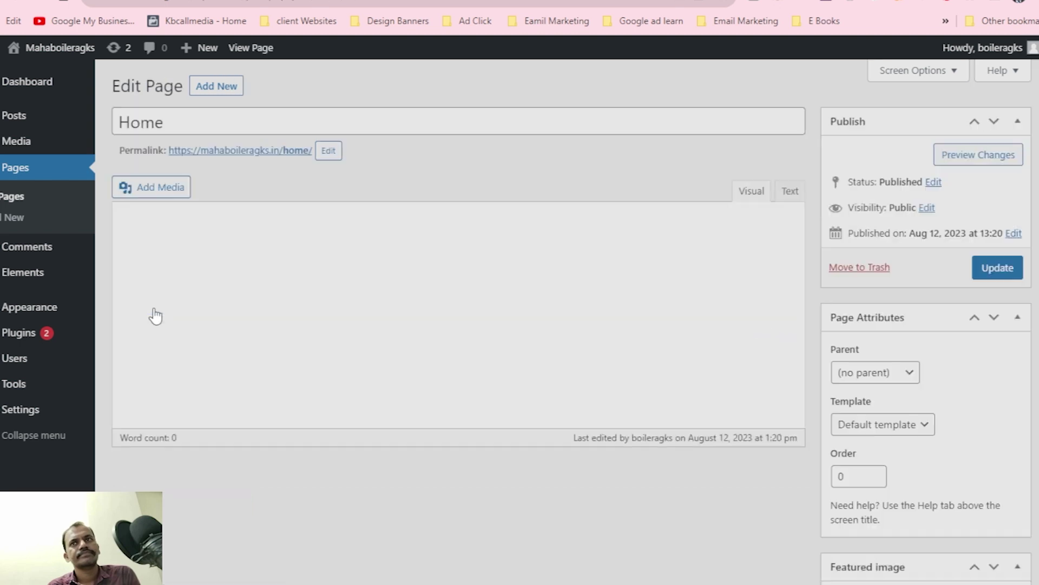
pyautogui.click(903, 379)
pyautogui.click(902, 375)
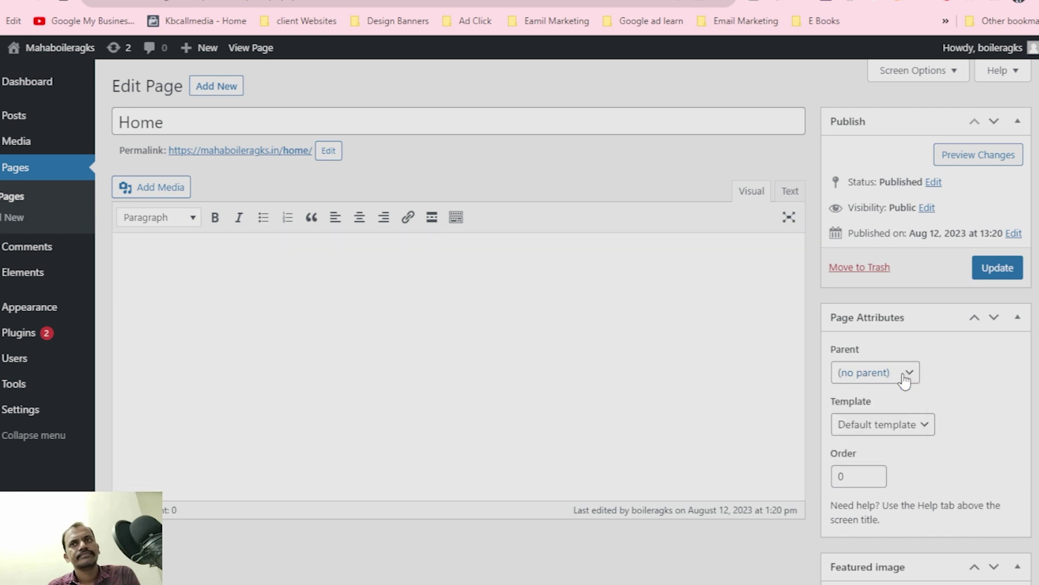
pyautogui.click(923, 425)
pyautogui.click(922, 431)
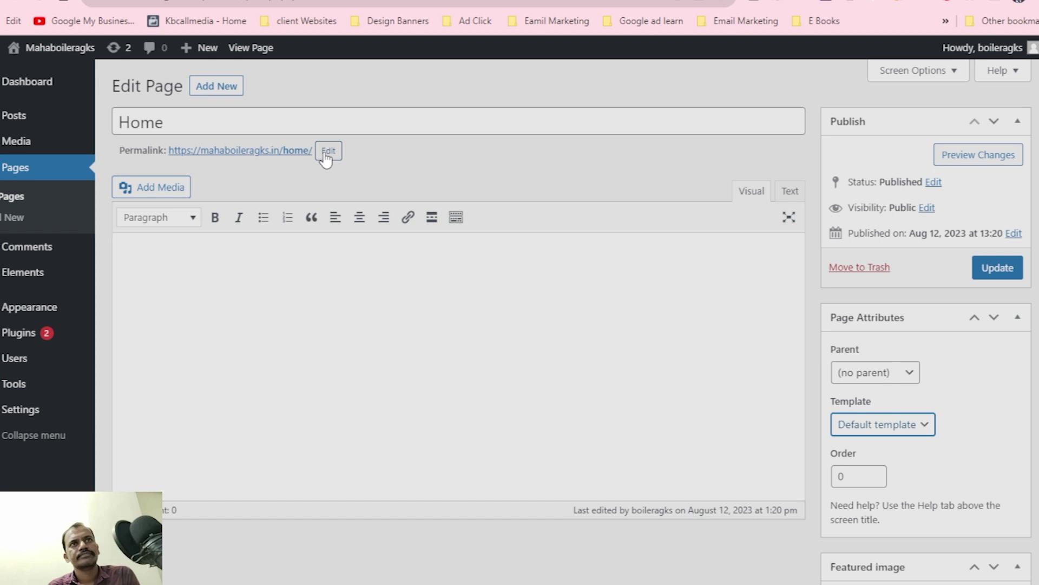
pyautogui.scroll(-2, 351, 316)
pyautogui.click(351, 316)
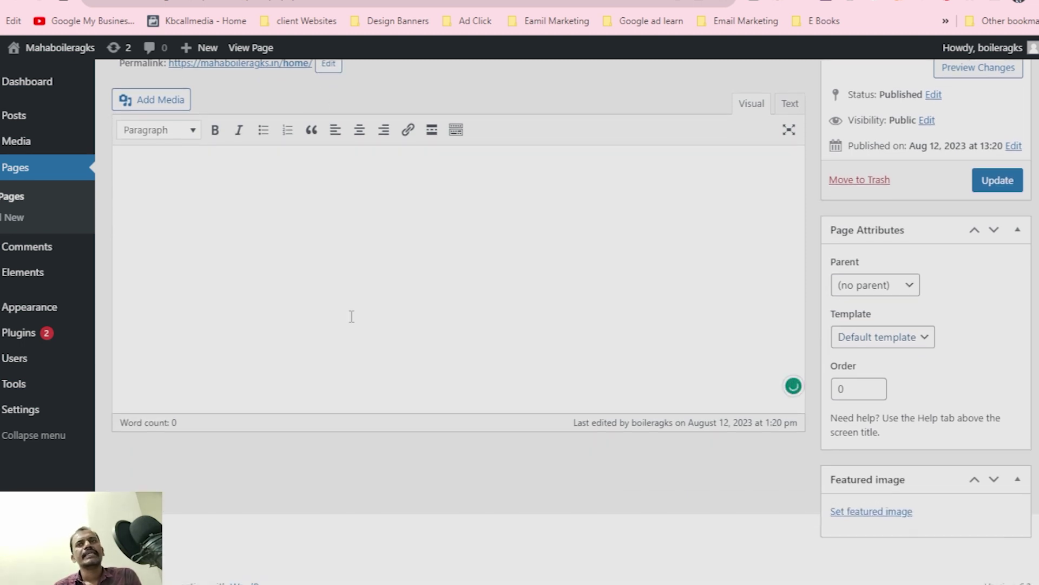
# Step: Leave the Home page's editor and return to the dashboard home
pyautogui.moveTo(41, 344)
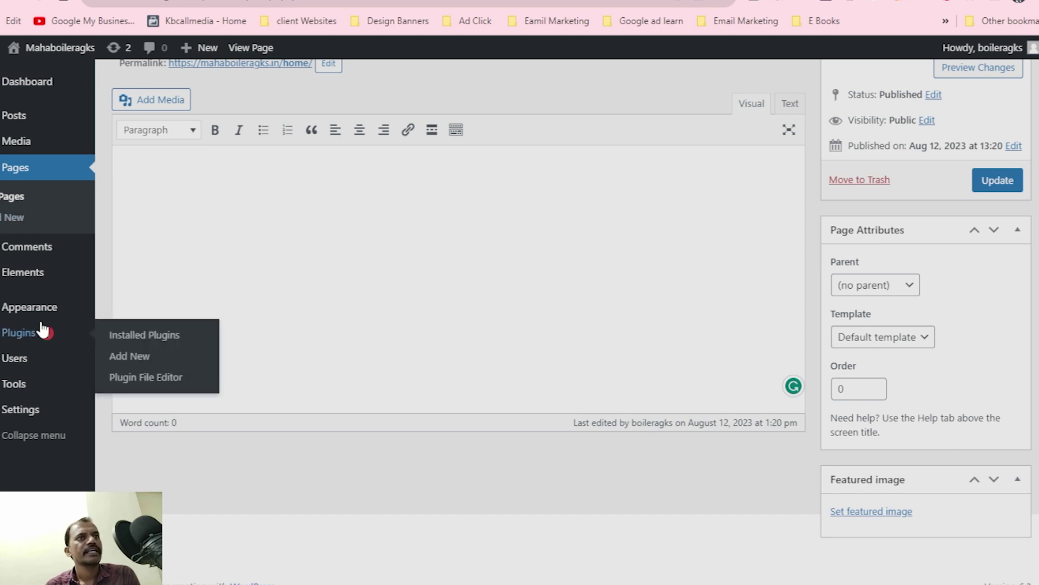
pyautogui.moveTo(44, 317)
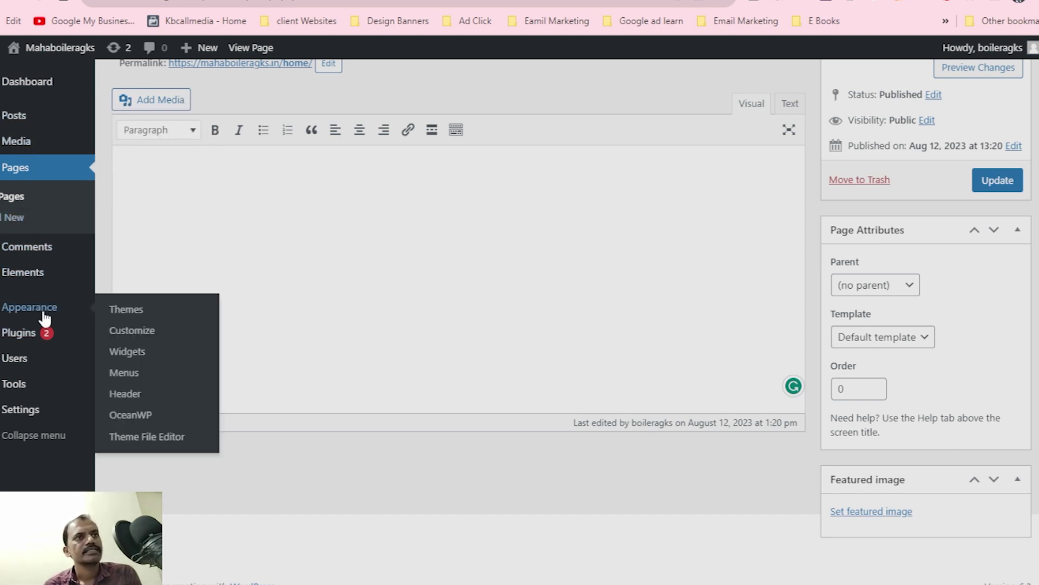
pyautogui.scroll(2, 37, 265)
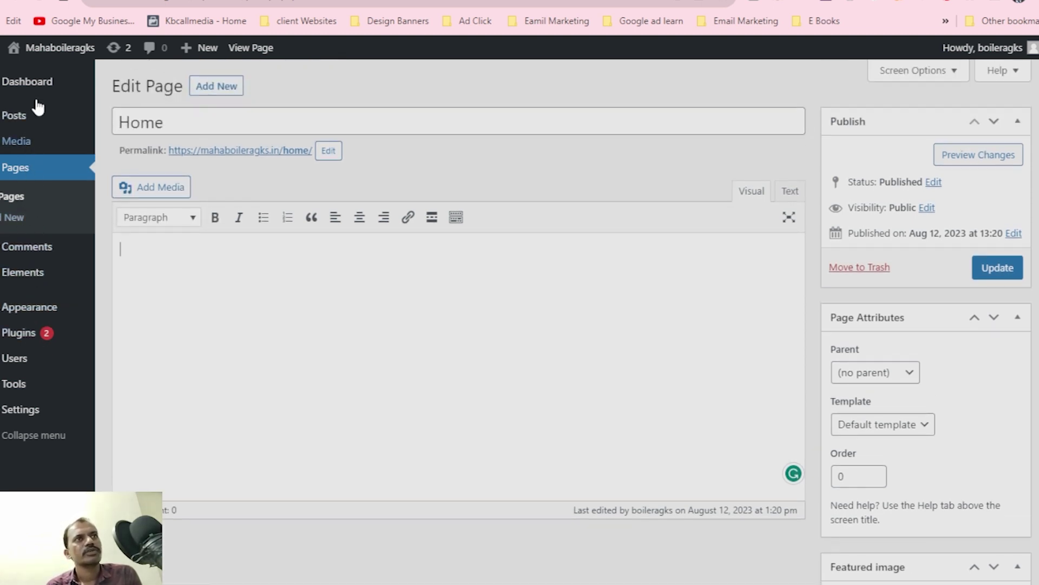
pyautogui.moveTo(38, 91)
pyautogui.click(120, 85)
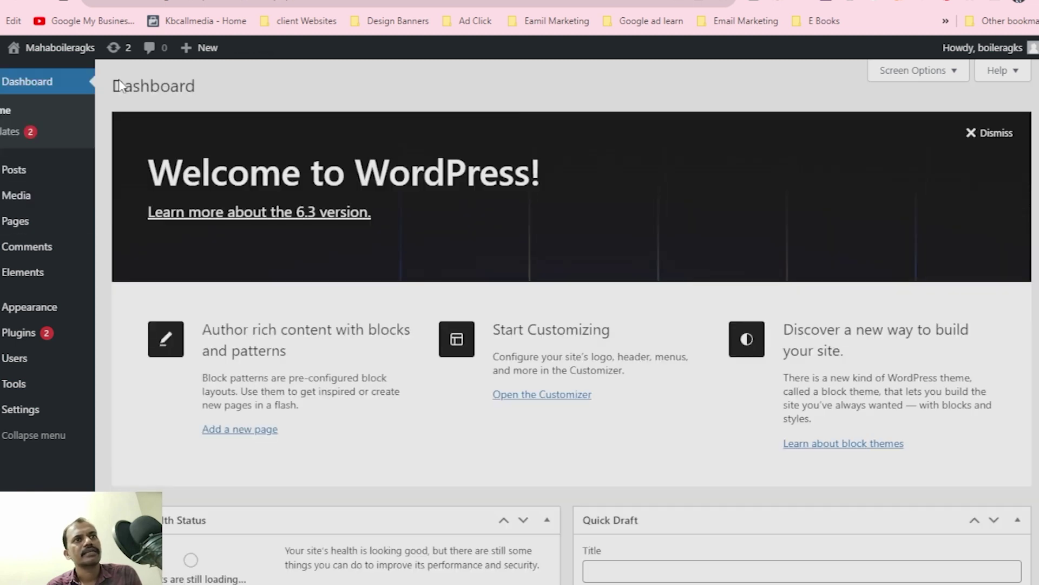
# Step: Review the list of installed plugins and activate Elementor
pyautogui.moveTo(24, 275)
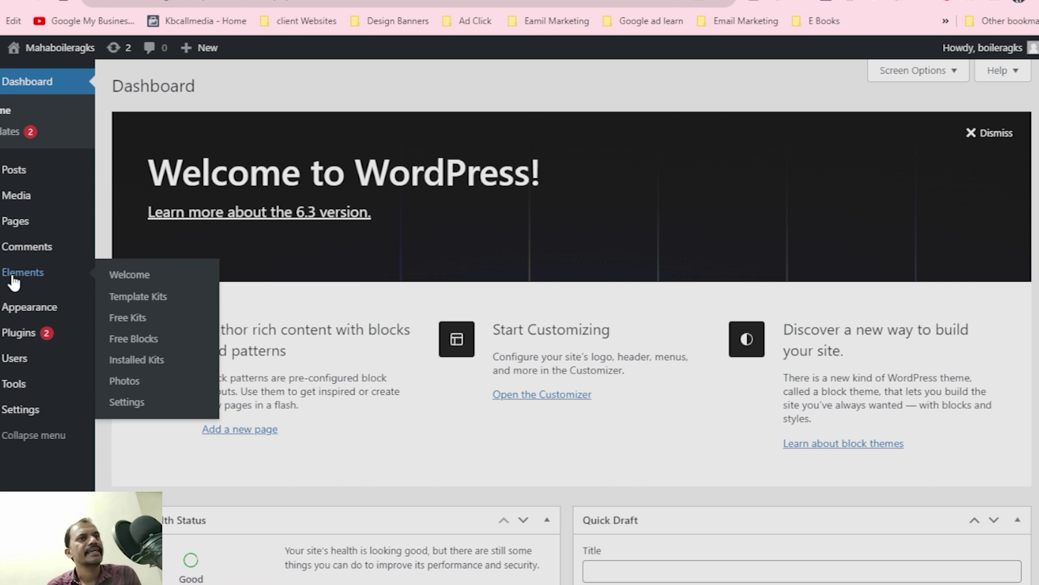
pyautogui.click(132, 341)
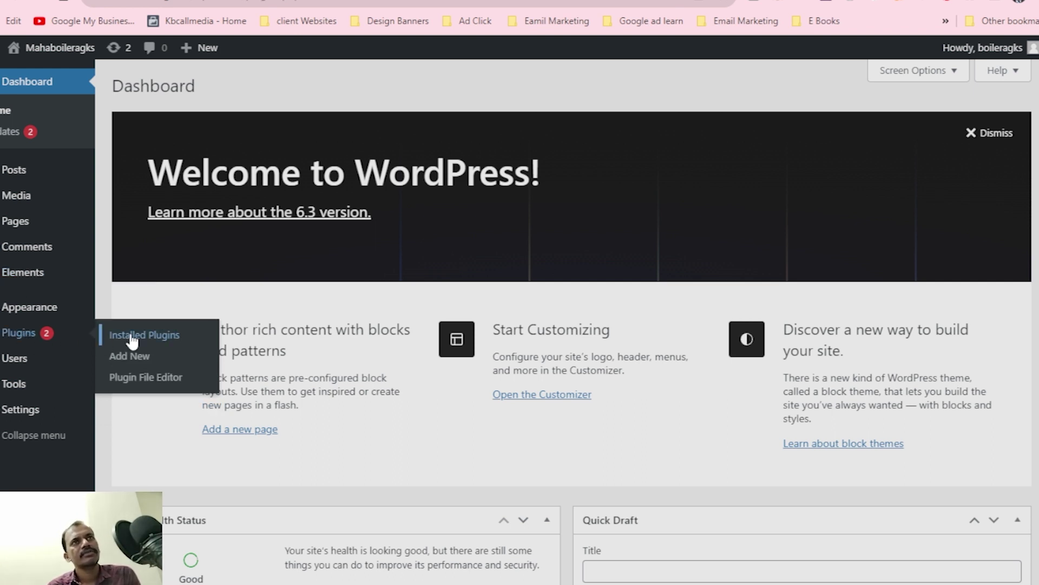
pyautogui.scroll(-4, 255, 340)
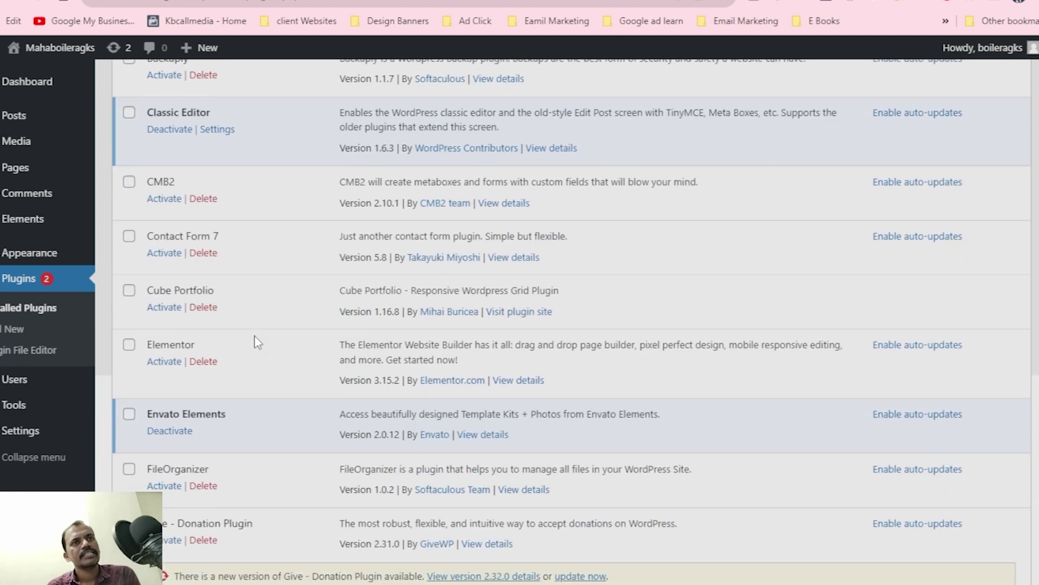
pyautogui.scroll(-5, 258, 342)
pyautogui.scroll(-8, 257, 342)
pyautogui.scroll(-6, 258, 342)
pyautogui.scroll(20, 258, 343)
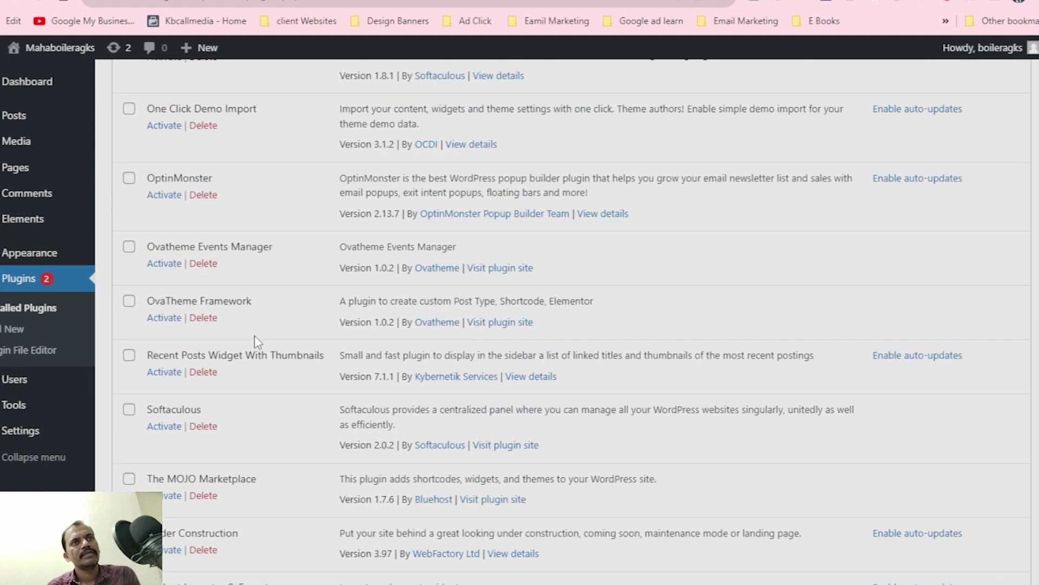
pyautogui.scroll(-4, 258, 342)
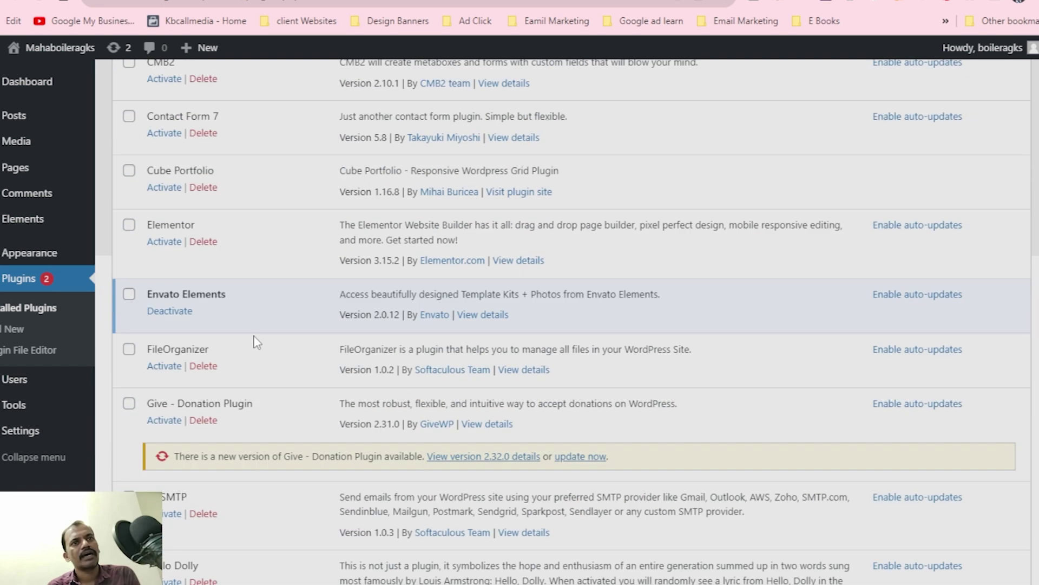
pyautogui.click(160, 247)
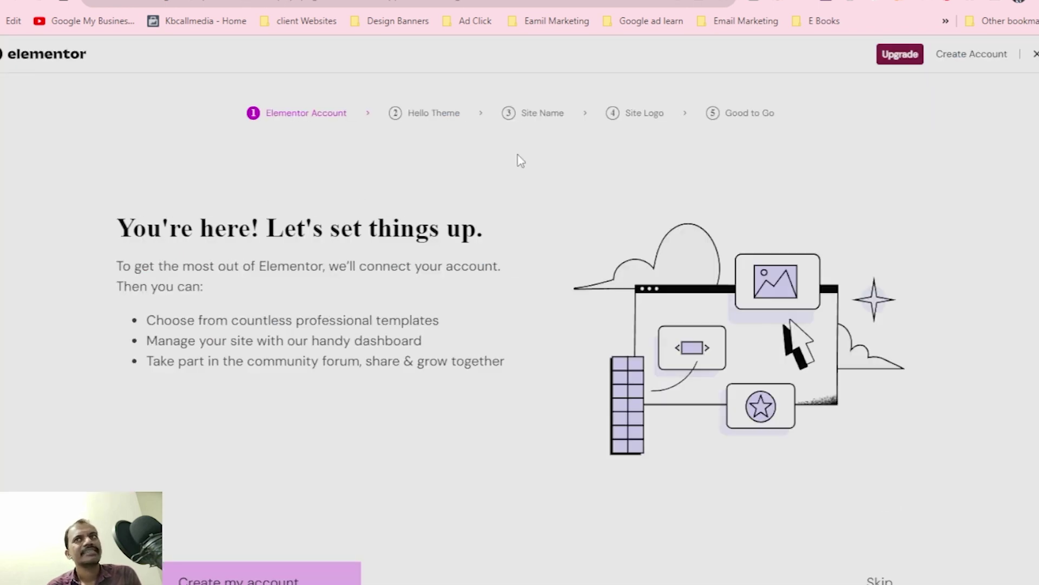
pyautogui.scroll(-1, 728, 248)
pyautogui.scroll(1, 728, 248)
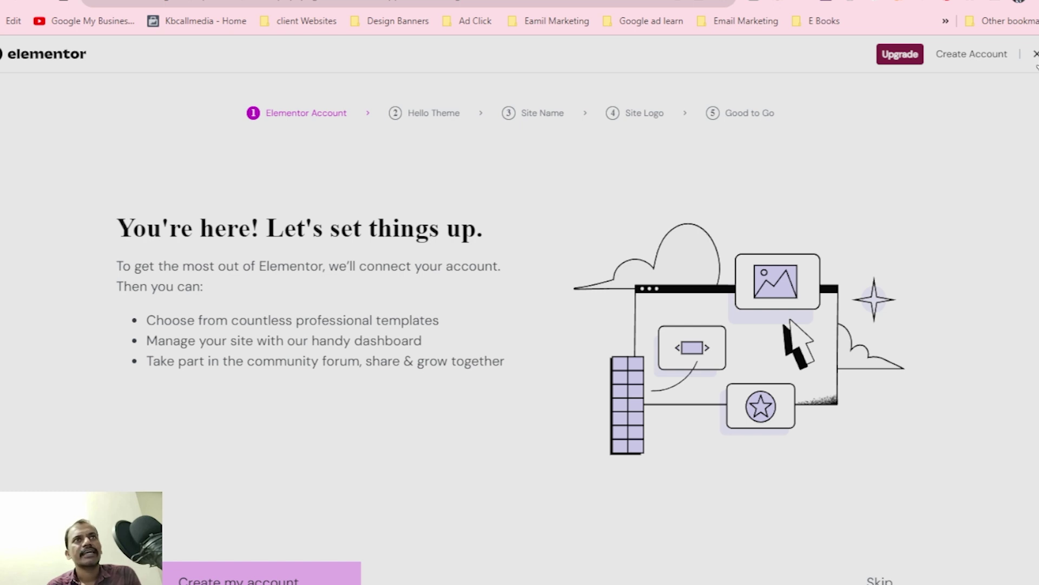
pyautogui.click(1036, 62)
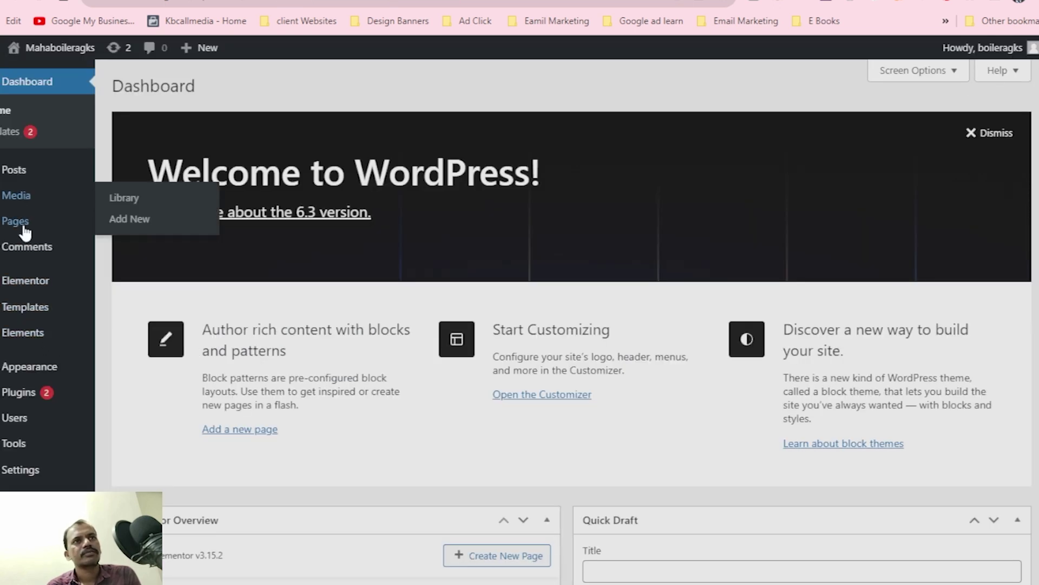
# Step: Open the Home page from the list of all pages in the Elementor editor and dismiss the What's New announcements
pyautogui.moveTo(21, 223)
pyautogui.click(118, 230)
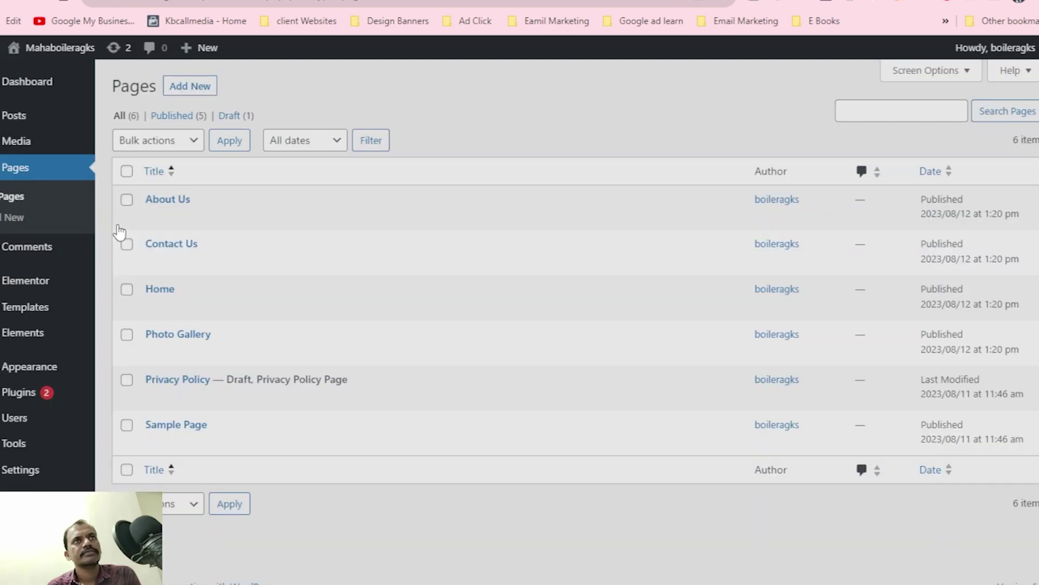
pyautogui.moveTo(165, 313)
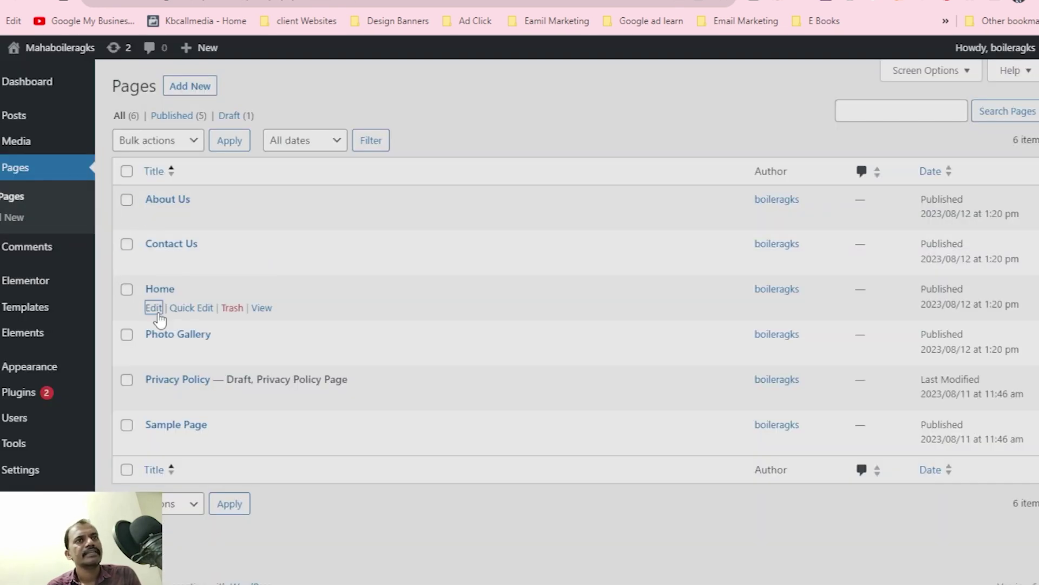
pyautogui.click(155, 309)
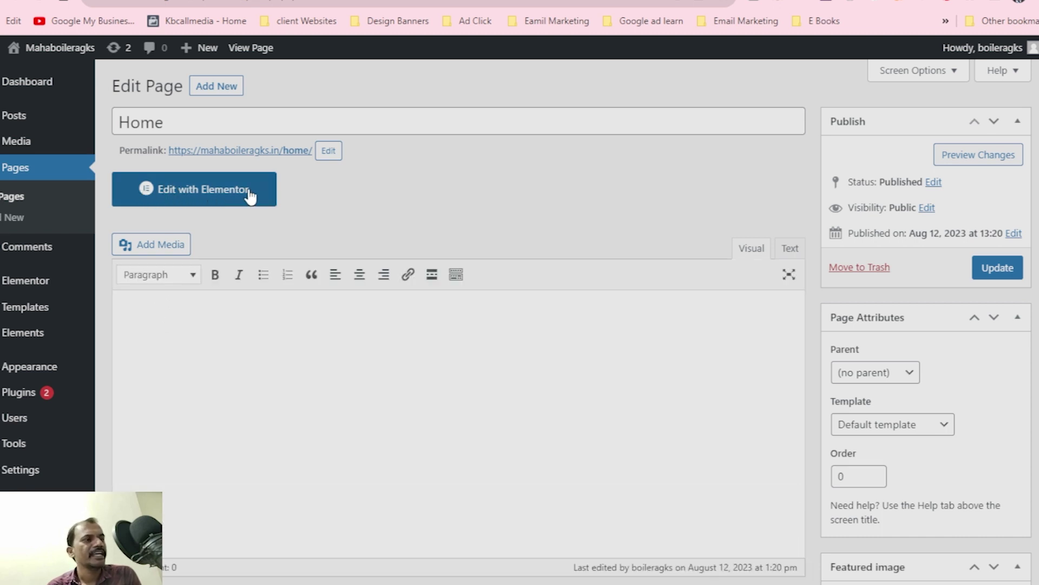
pyautogui.click(221, 194)
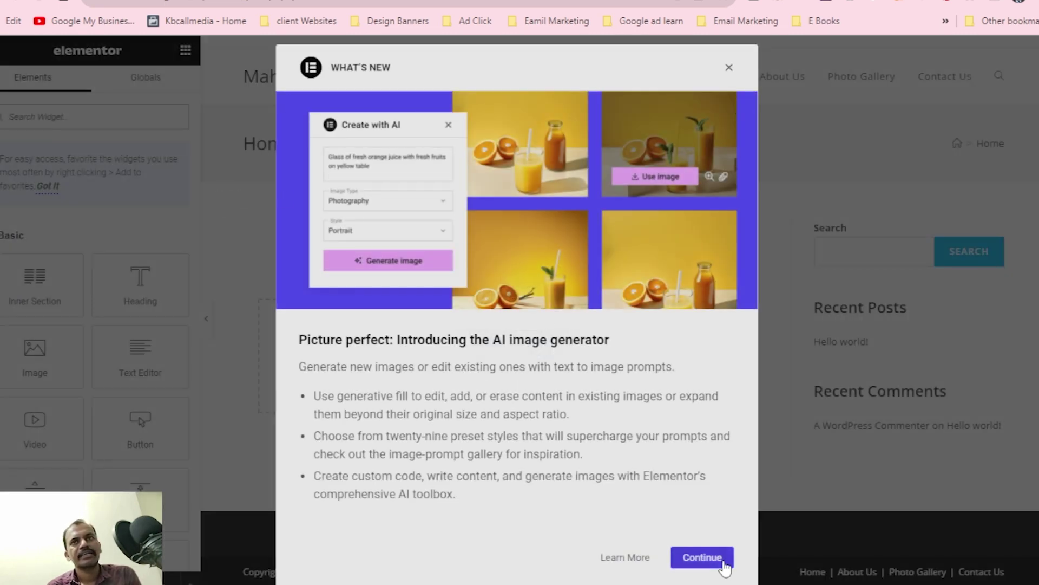
pyautogui.click(720, 563)
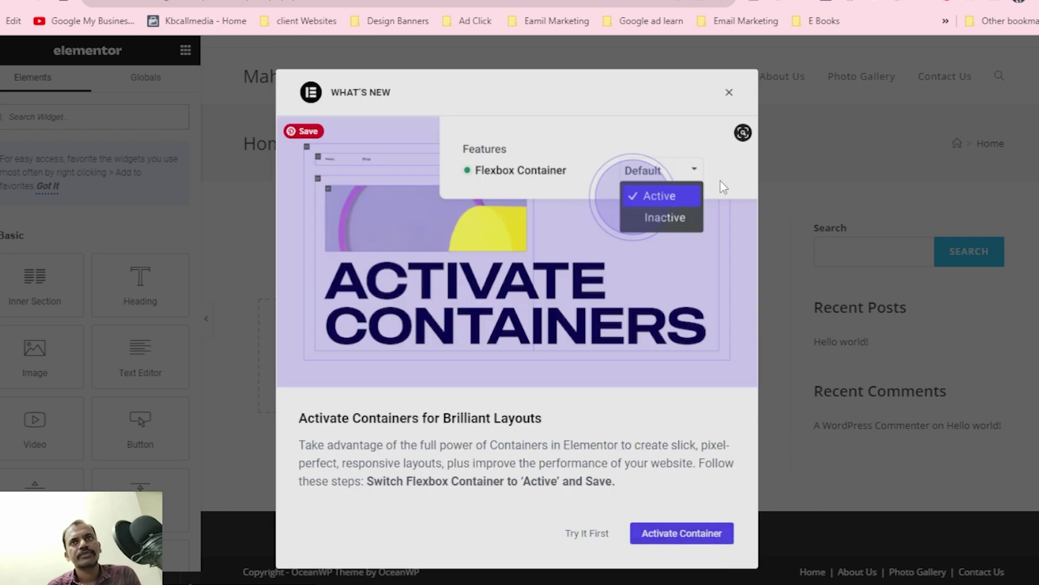
pyautogui.click(730, 93)
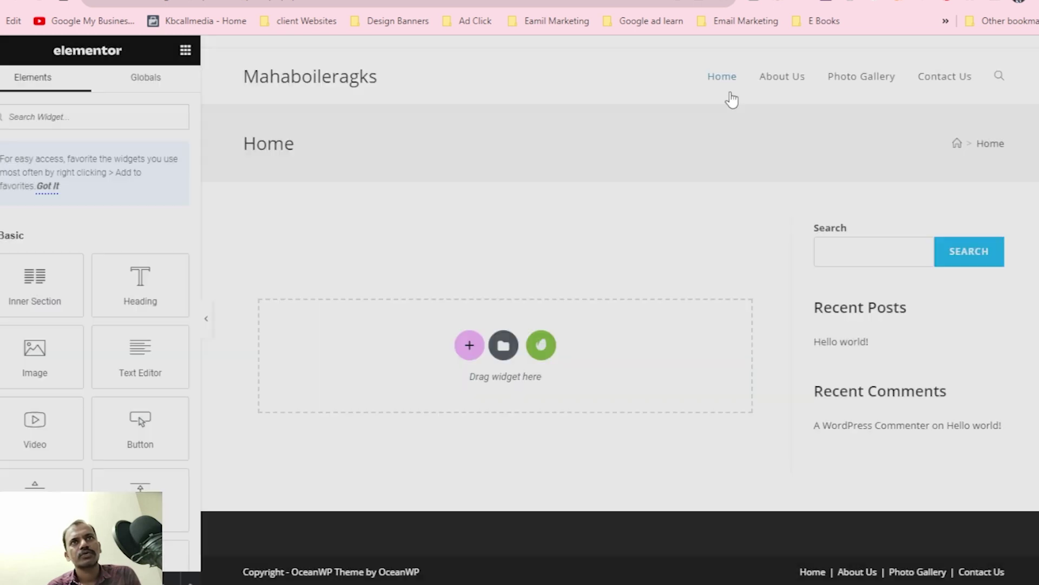
# Step: Open the Envato Elements library from the Home page canvas and search the free template kits for "ngo"
pyautogui.click(541, 347)
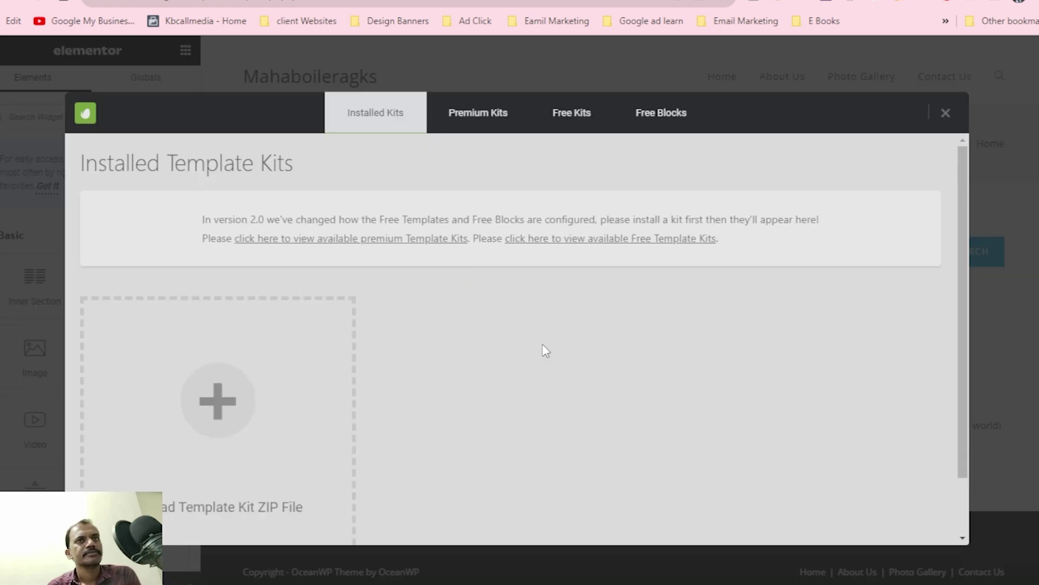
pyautogui.click(570, 124)
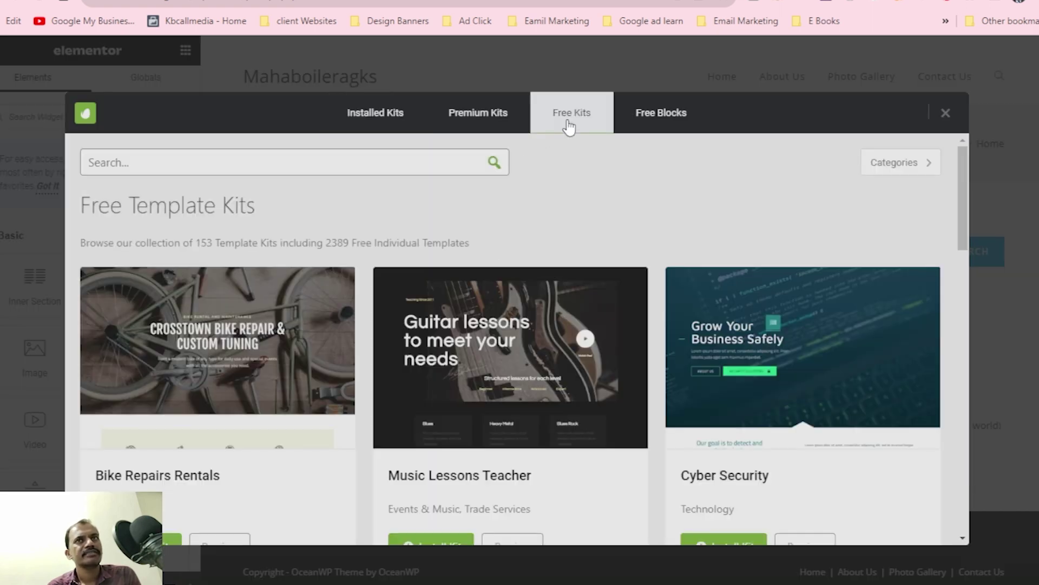
pyautogui.click(267, 169)
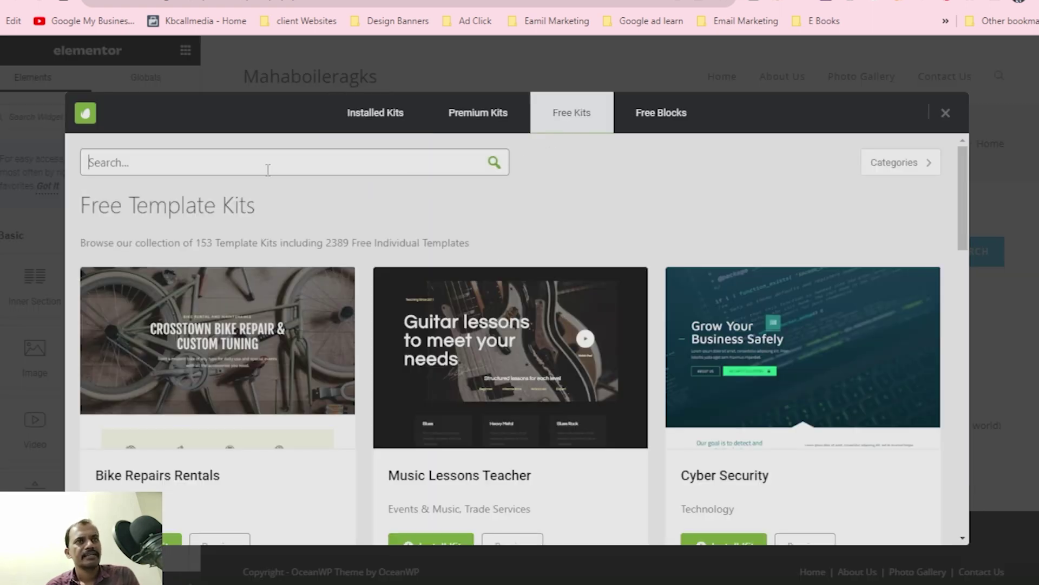
pyautogui.write('ang')
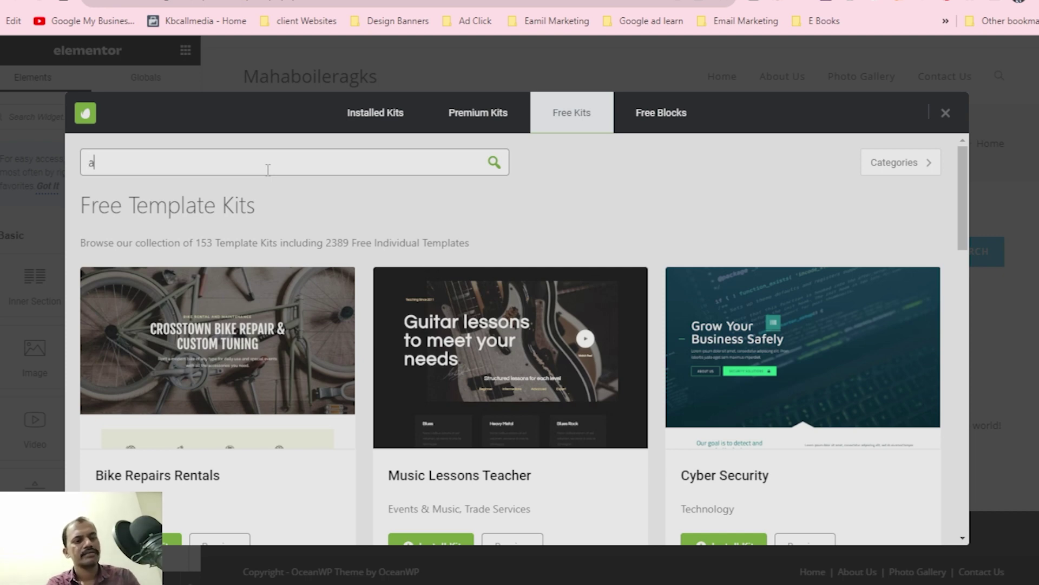
pyautogui.hotkey('ctrl', 'a')
pyautogui.write('ngo')
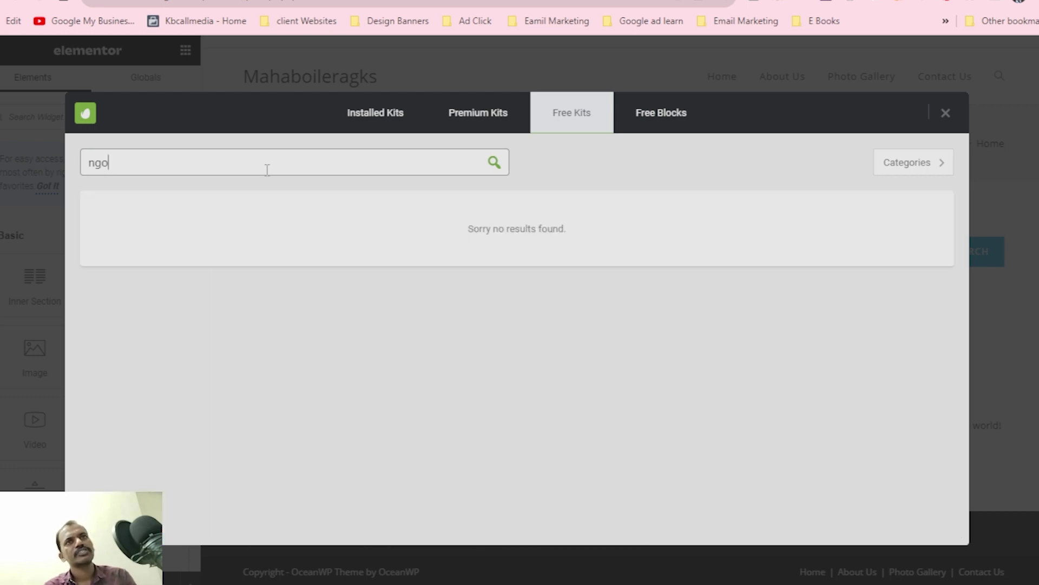
# Step: Clear the kit search and browse the first two pages of free template kits for a suitable design
pyautogui.hotkey('ctrl', 'a')
pyautogui.press('BackSpace')
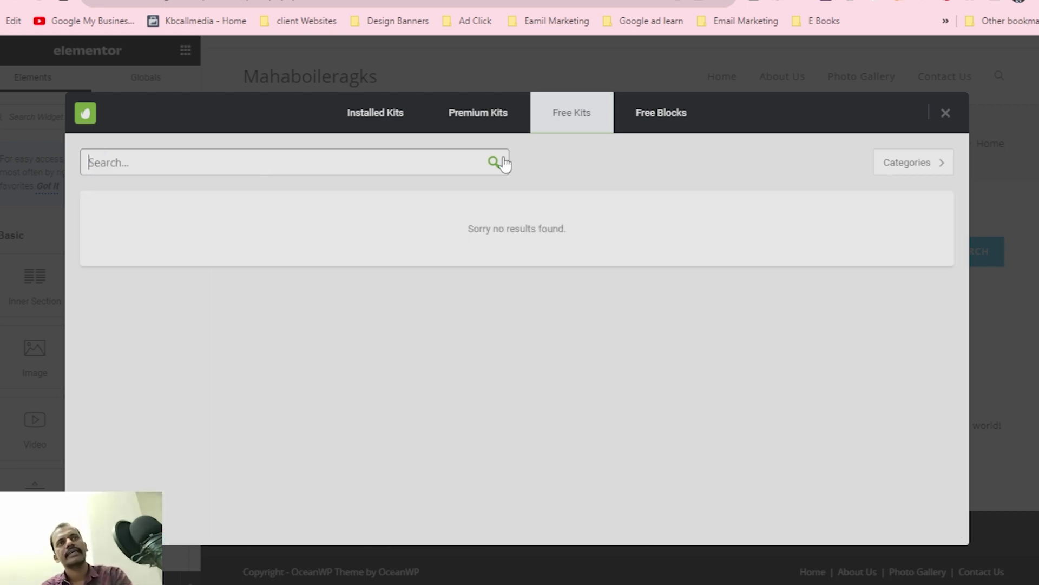
pyautogui.click(580, 109)
pyautogui.scroll(-4, 471, 349)
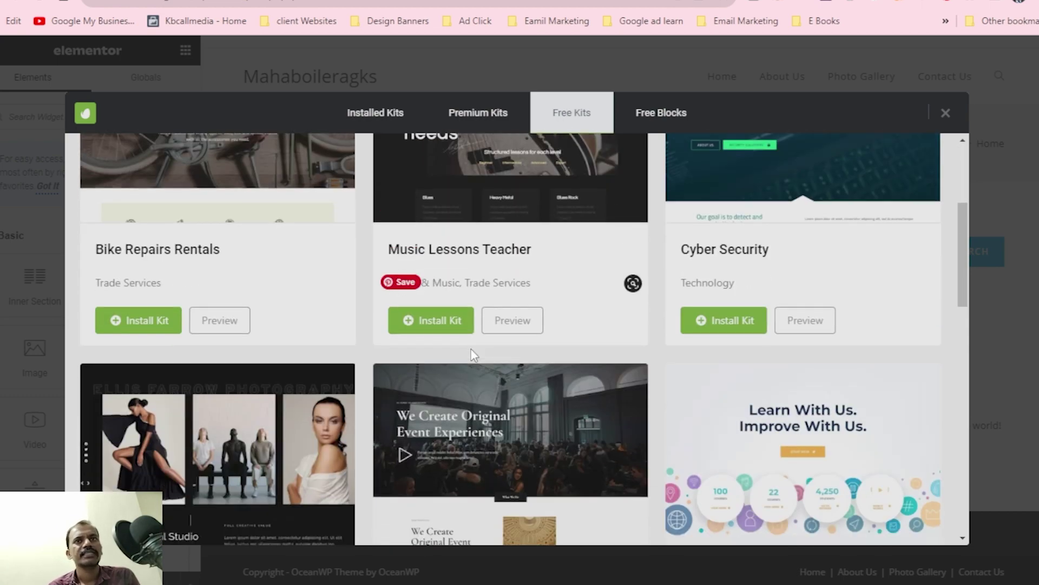
pyautogui.scroll(-4, 472, 350)
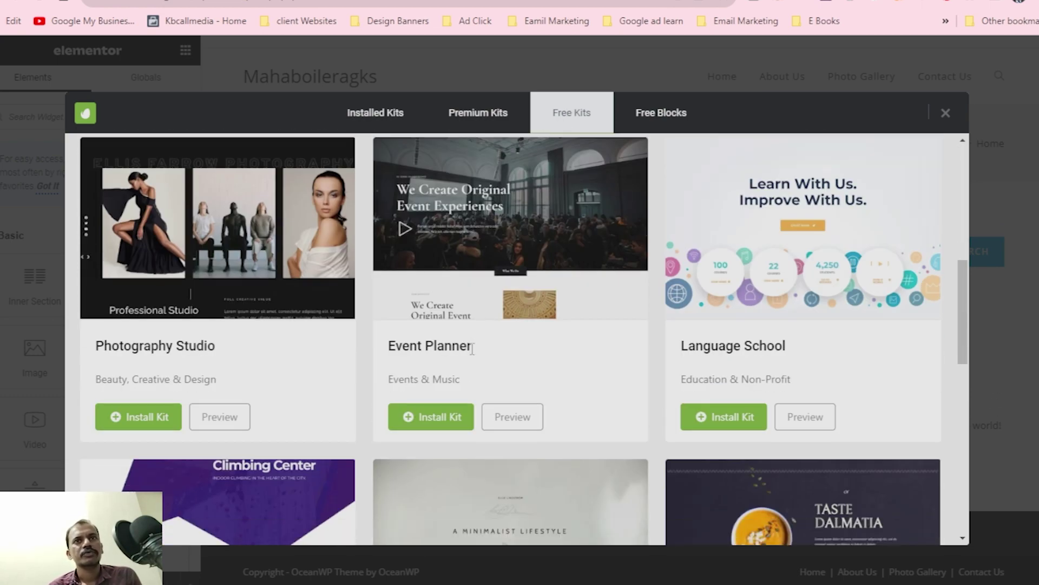
pyautogui.scroll(-3, 472, 350)
pyautogui.scroll(-4, 471, 348)
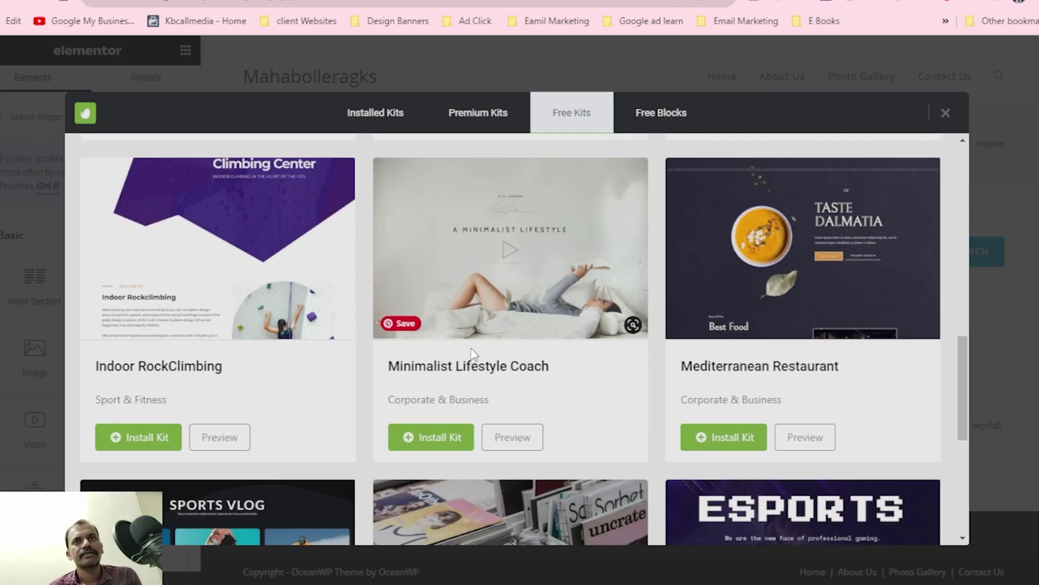
pyautogui.scroll(-5, 472, 351)
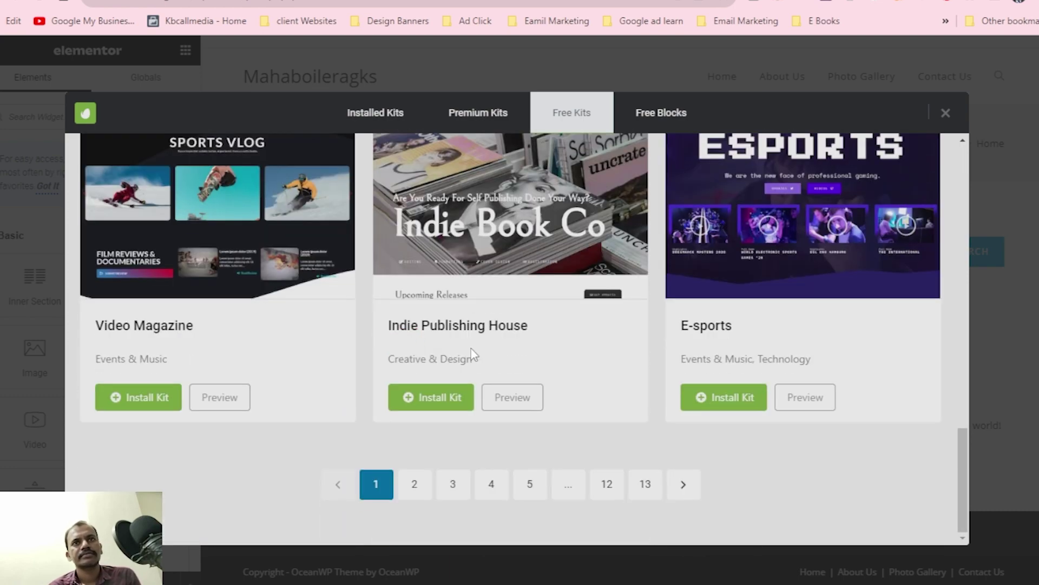
pyautogui.click(421, 491)
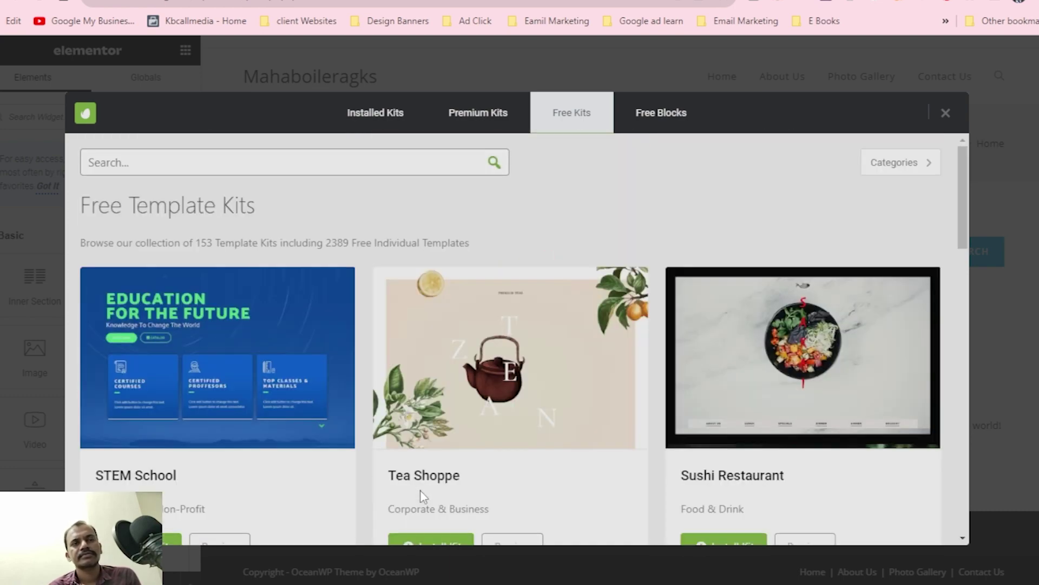
pyautogui.scroll(-6, 494, 430)
pyautogui.scroll(-10, 493, 426)
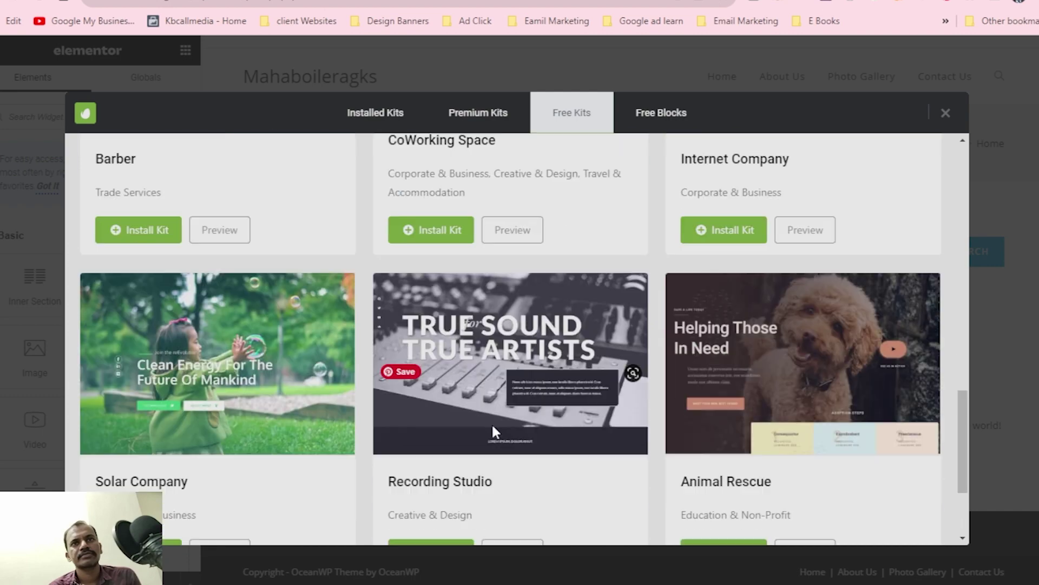
pyautogui.scroll(-2, 493, 426)
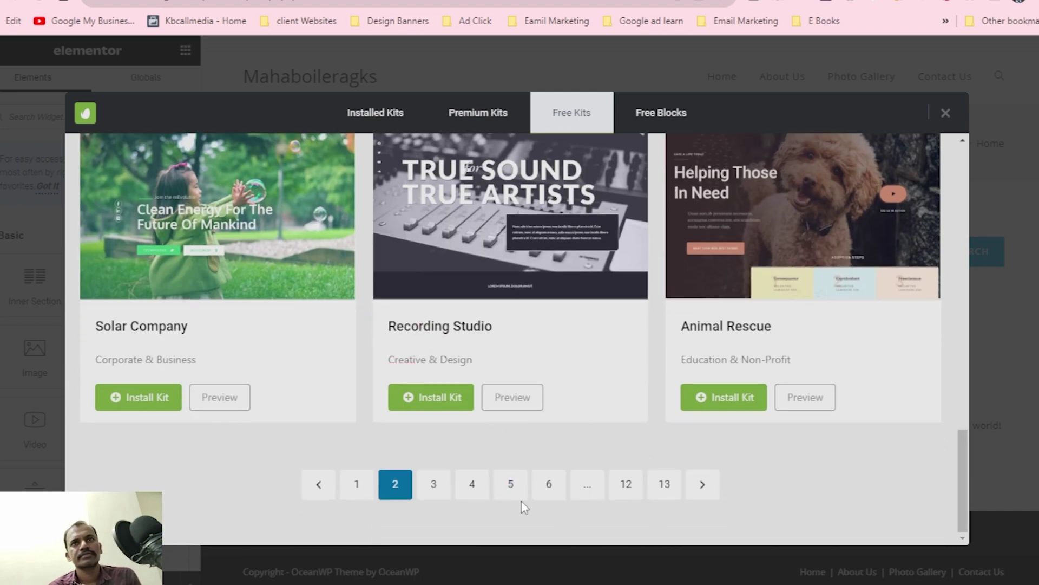
# Step: Browse pages 5, 7 and 9 of the free template kits for a suitable design
pyautogui.click(501, 485)
pyautogui.scroll(-5, 509, 489)
pyautogui.scroll(-10, 509, 489)
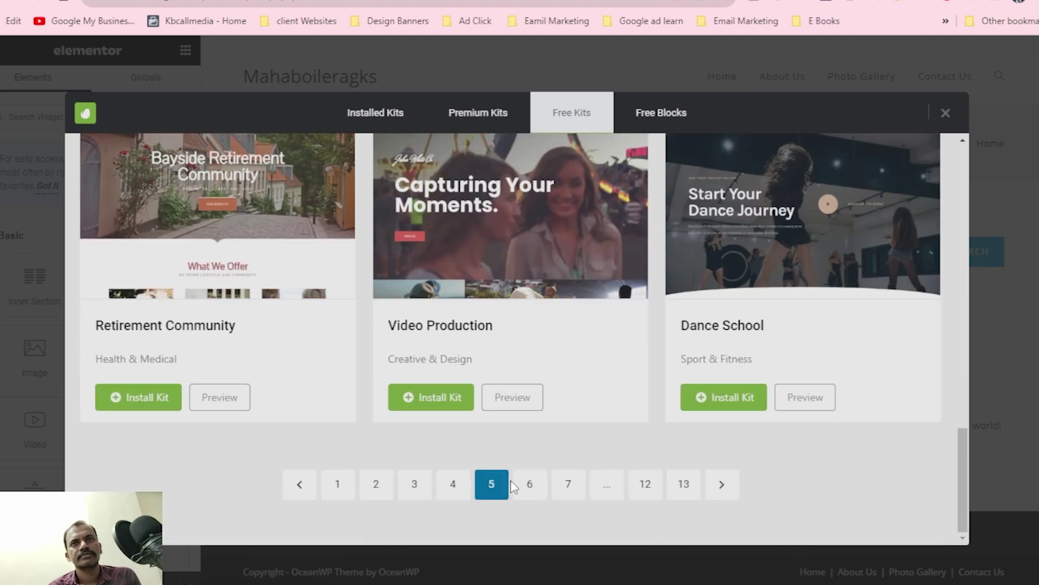
pyautogui.click(569, 484)
pyautogui.scroll(-5, 567, 485)
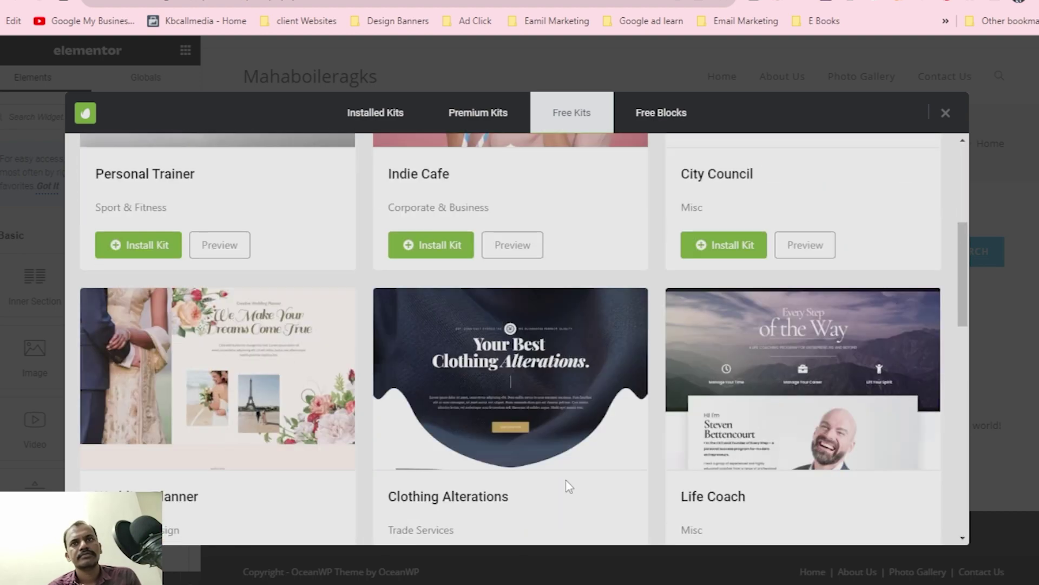
pyautogui.scroll(-10, 568, 485)
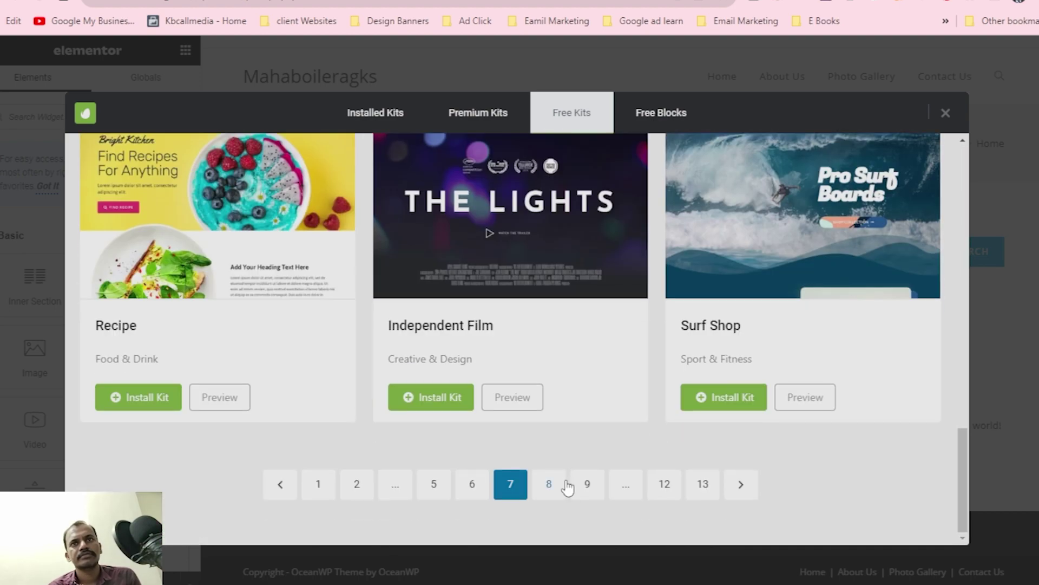
pyautogui.click(595, 490)
pyautogui.scroll(-10, 559, 414)
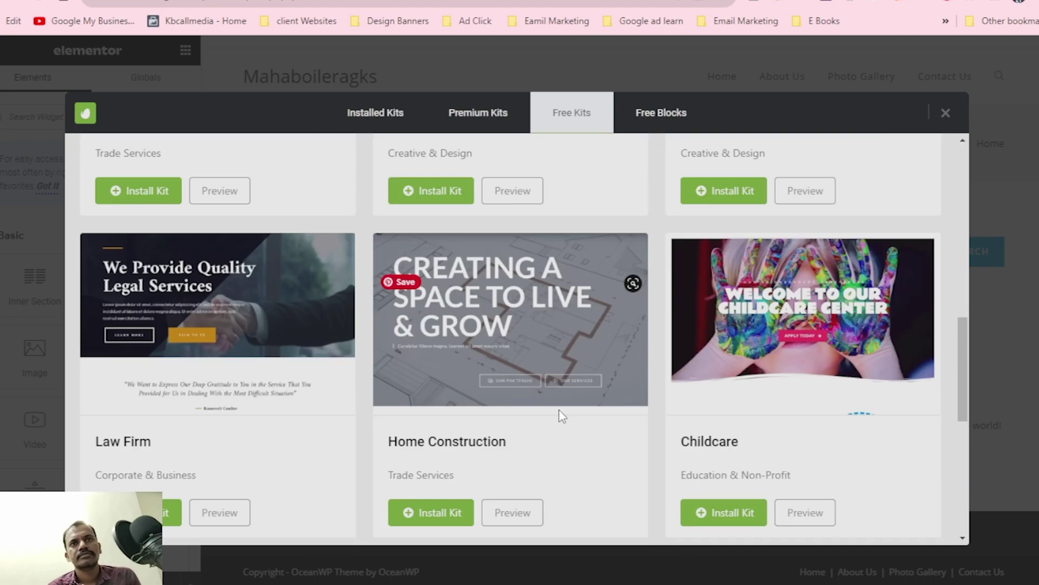
pyautogui.scroll(-2, 561, 415)
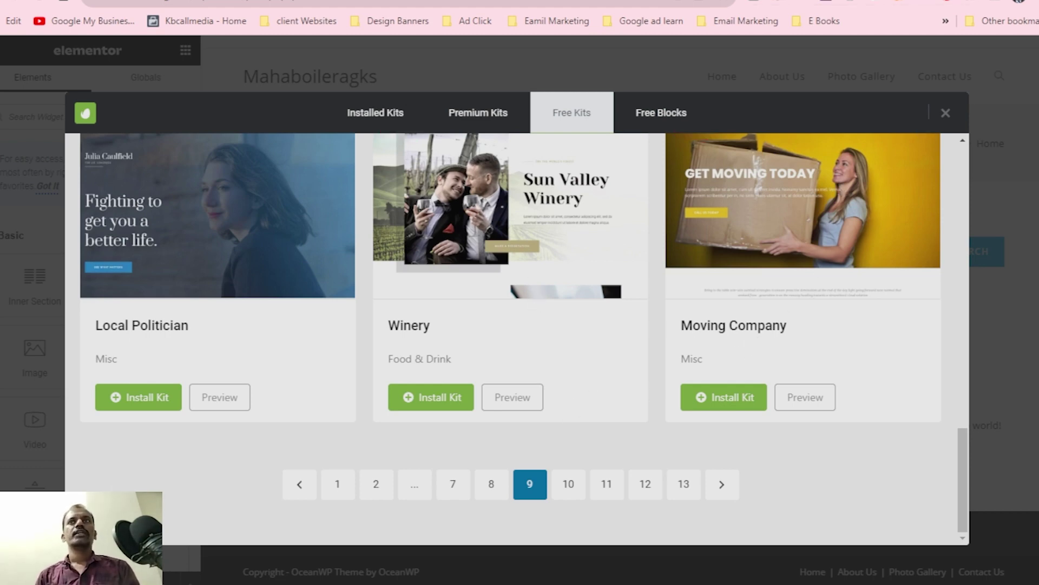
# Step: Look up the spelling of "social" through search suggestions in a new browser tab and return to the kit library
pyautogui.hotkey('ctrl', 't')
pyautogui.click(589, 2)
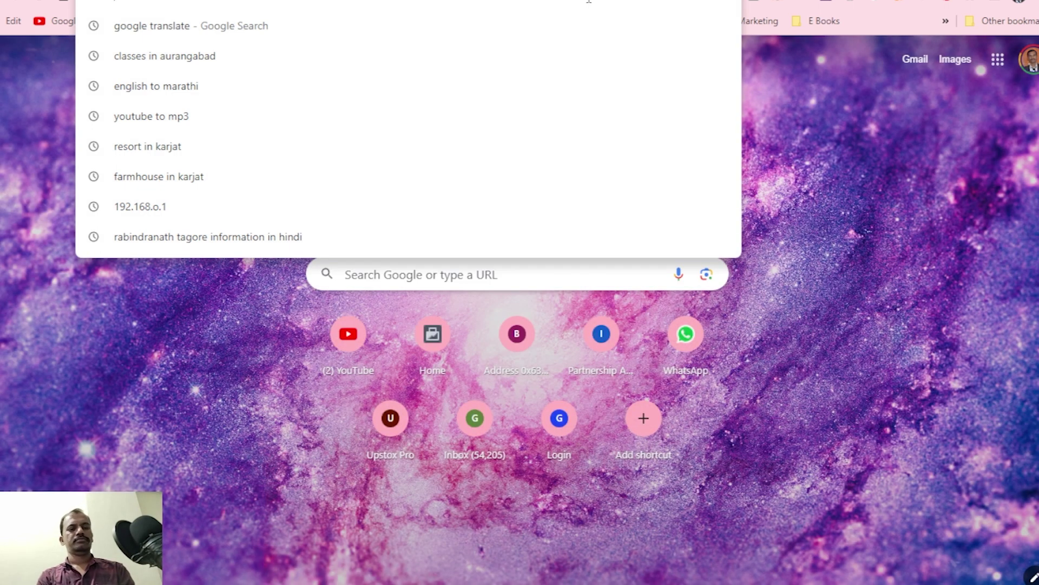
pyautogui.write('socail')
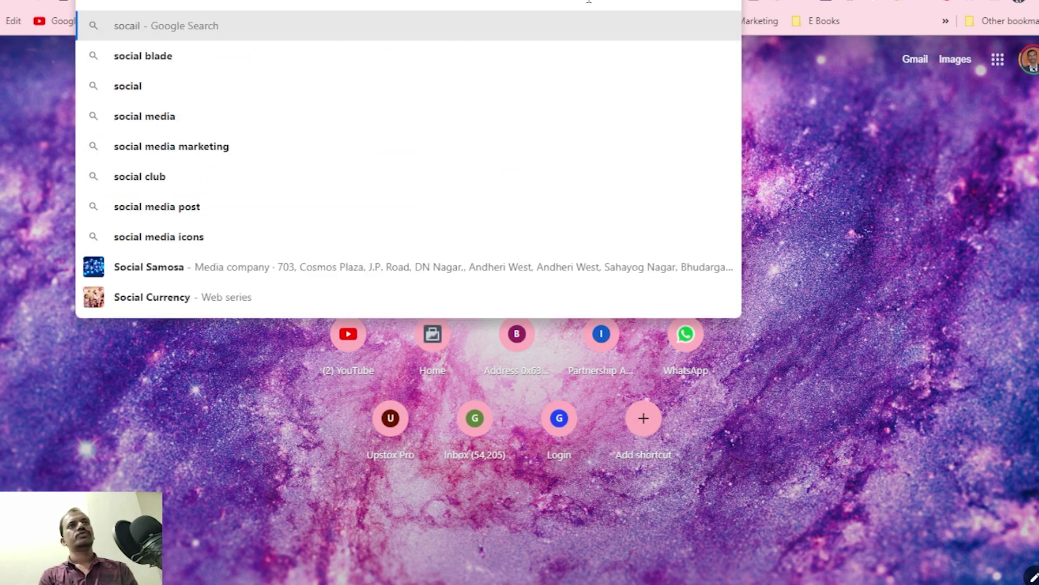
pyautogui.press('Down')
pyautogui.press('Down')
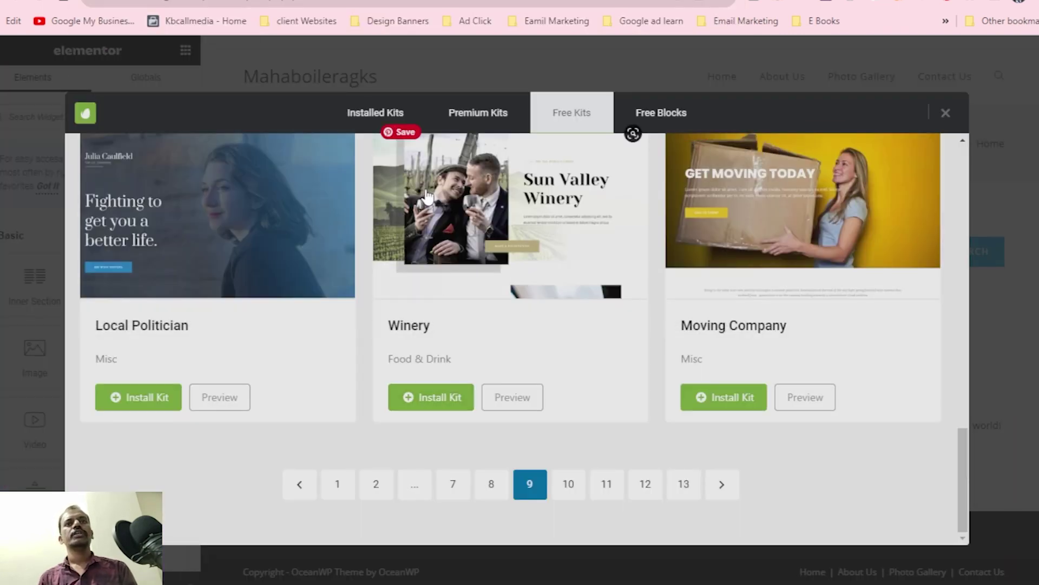
# Step: Search the free template kits for "social"
pyautogui.scroll(5, 433, 197)
pyautogui.scroll(10, 433, 197)
pyautogui.click(261, 158)
pyautogui.write('social')
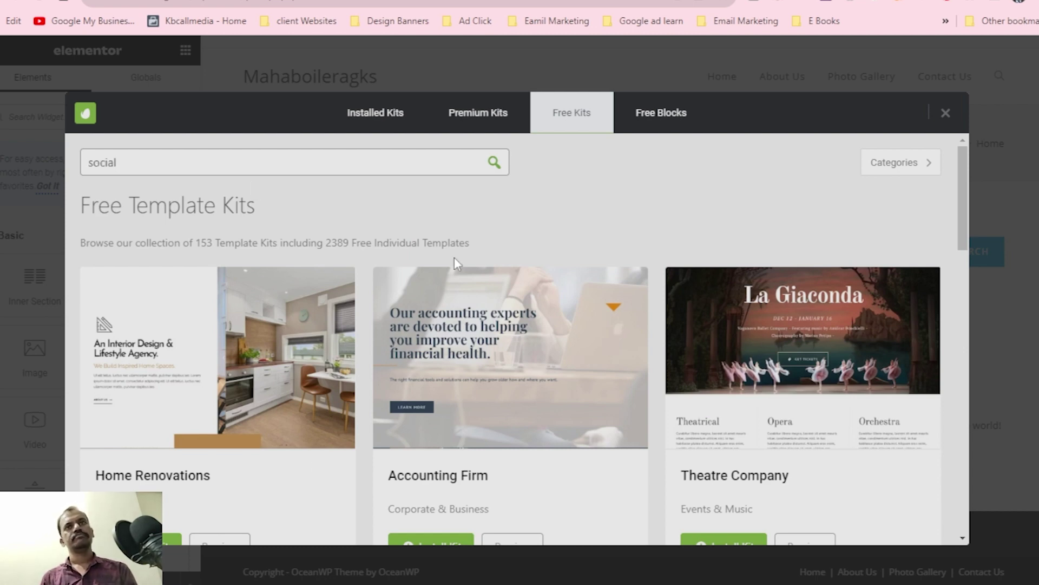
pyautogui.click(494, 164)
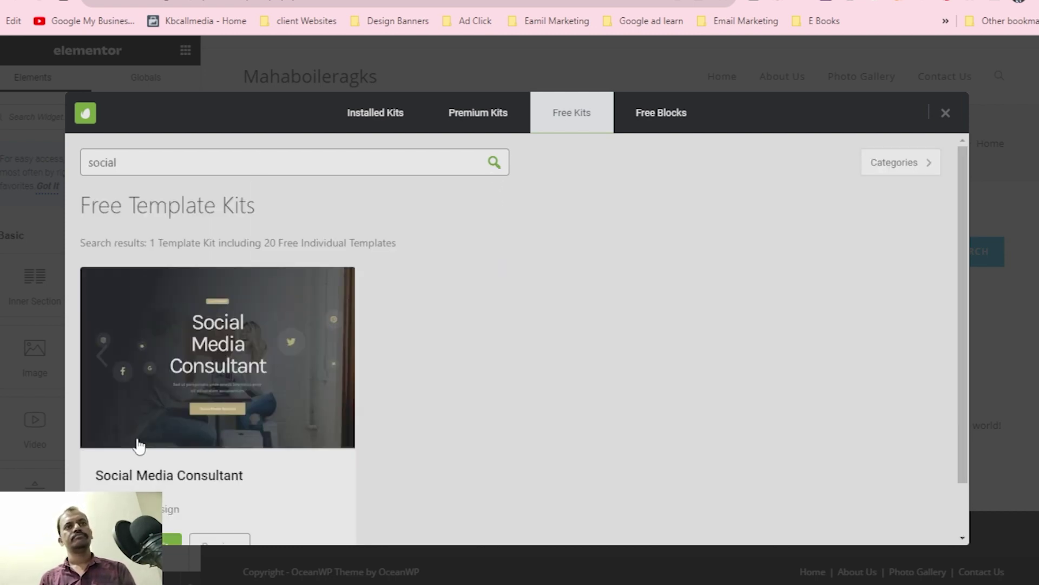
# Step: Search the free template kits for "foundation" and for "work"
pyautogui.doubleClick(189, 174)
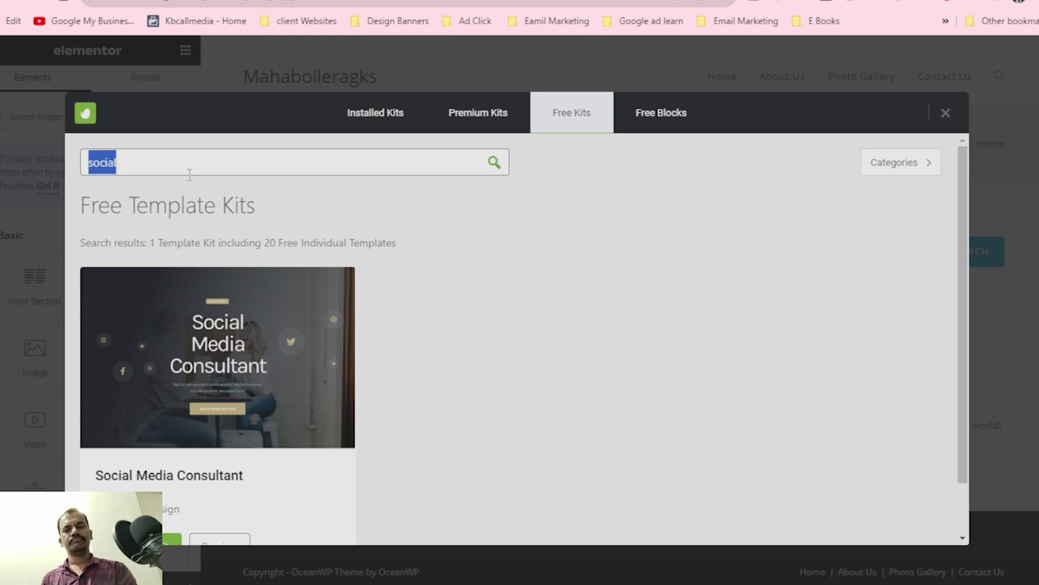
pyautogui.press('BackSpace')
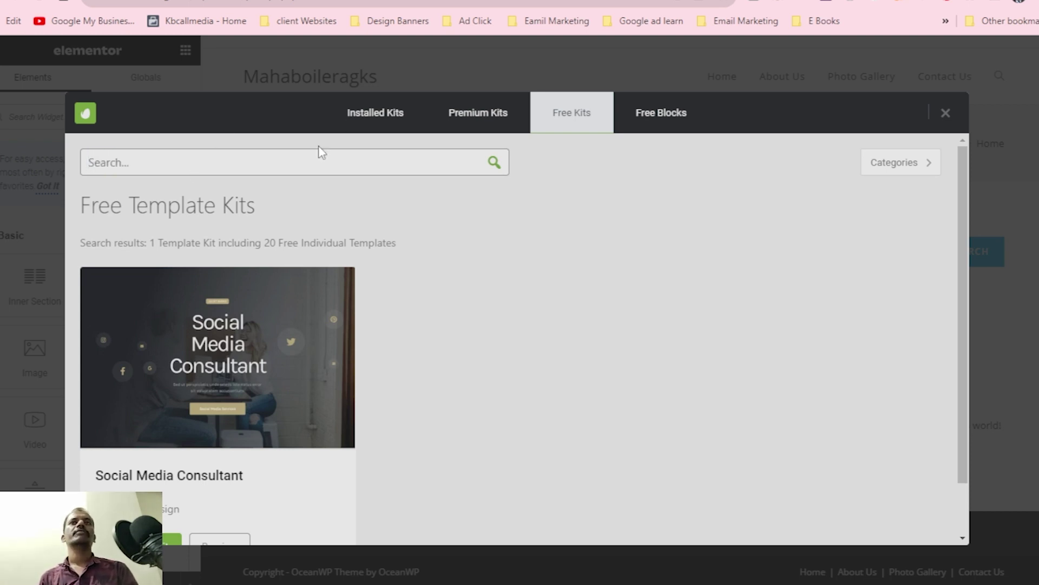
pyautogui.write('foundation')
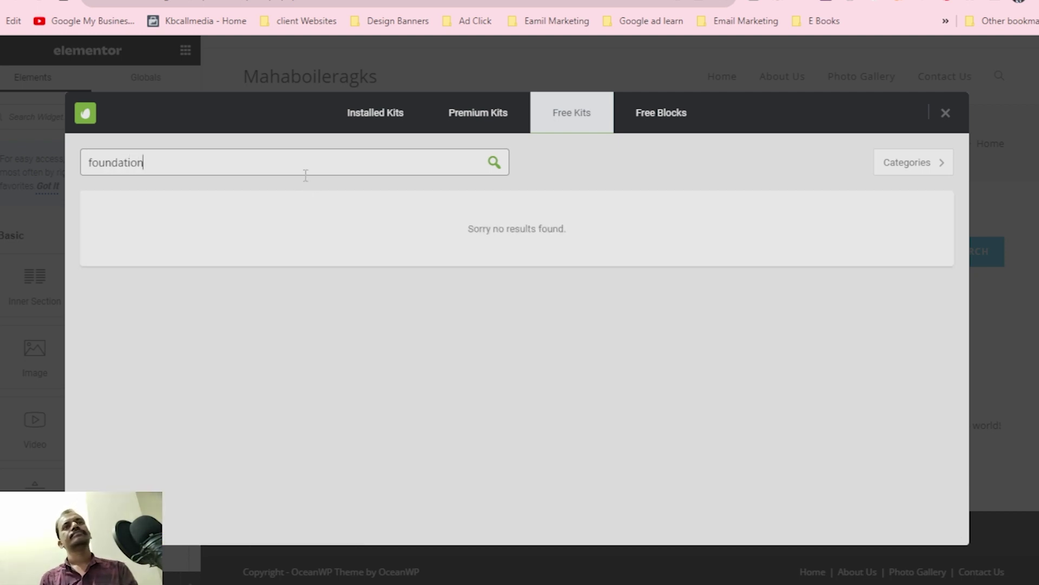
pyautogui.hotkey('ctrl', 'a')
pyautogui.press('BackSpace')
pyautogui.write('work')
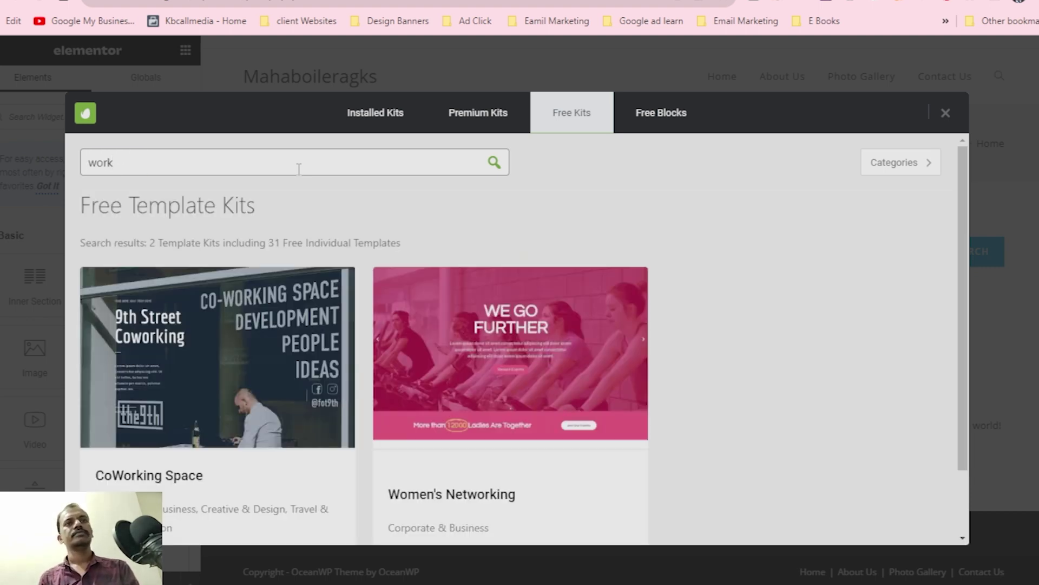
# Step: Search the free template kits for "team"
pyautogui.scroll(-2, 298, 169)
pyautogui.scroll(2, 293, 206)
pyautogui.doubleClick(249, 173)
pyautogui.press('BackSpace')
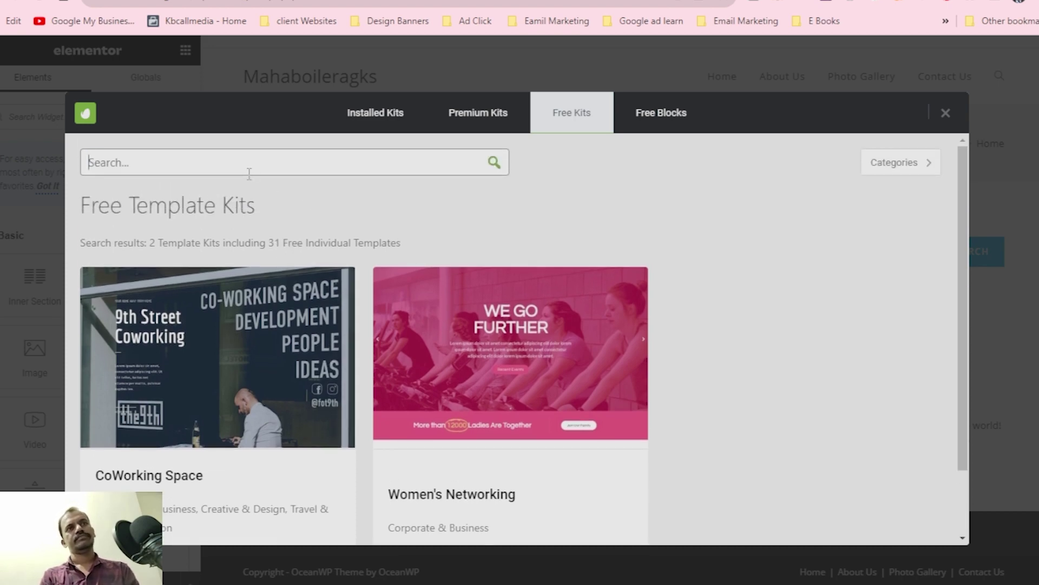
pyautogui.write('team')
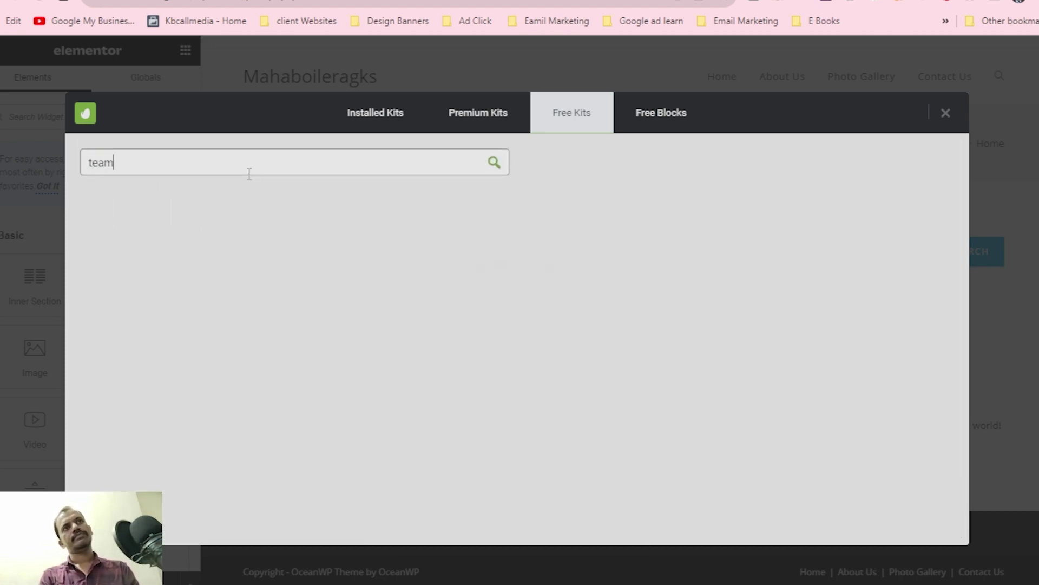
# Step: Clear the kit search and browse pages 1 to 3 of the free template kits for a suitable design
pyautogui.doubleClick(249, 173)
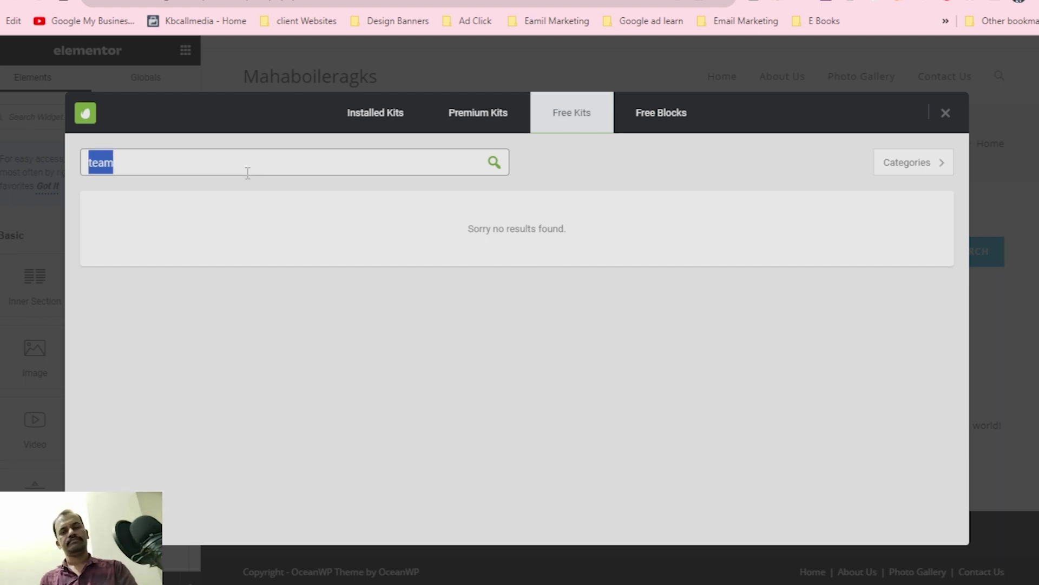
pyautogui.press('BackSpace')
pyautogui.click(492, 163)
pyautogui.scroll(-20, 650, 383)
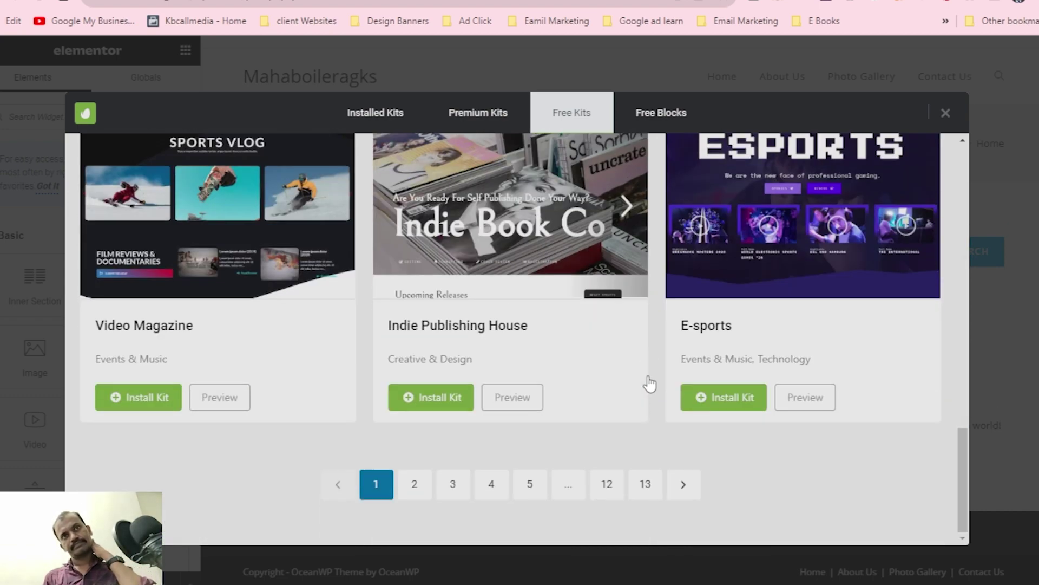
pyautogui.click(425, 485)
pyautogui.scroll(-6, 471, 471)
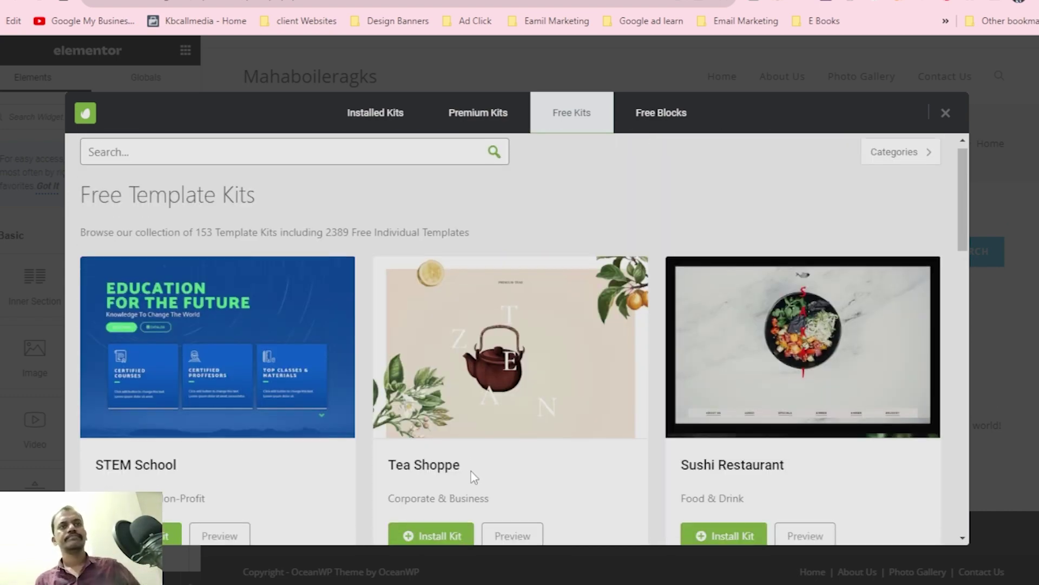
pyautogui.scroll(-5, 474, 477)
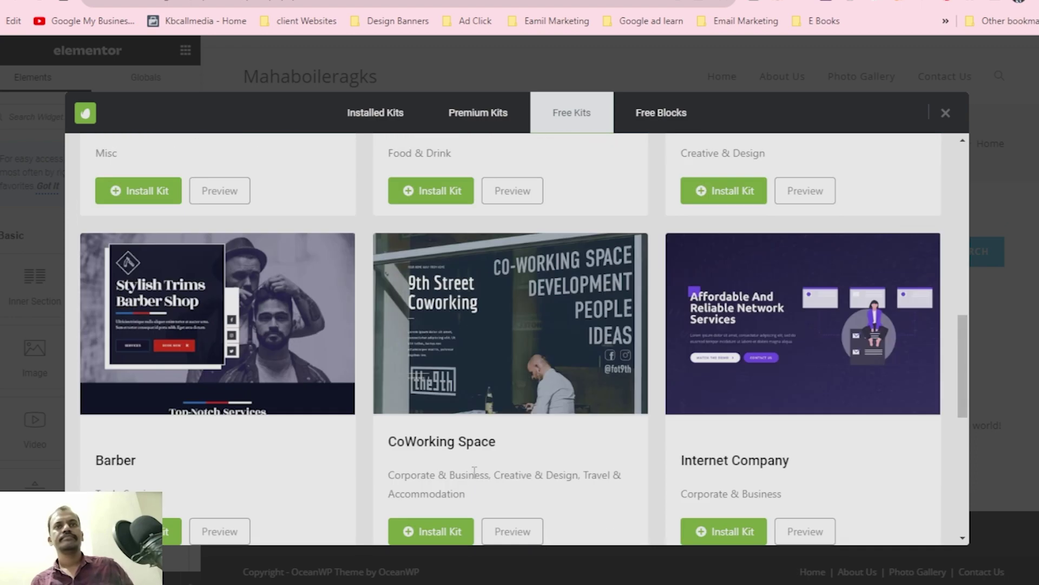
pyautogui.scroll(-5, 475, 471)
pyautogui.scroll(-3, 474, 476)
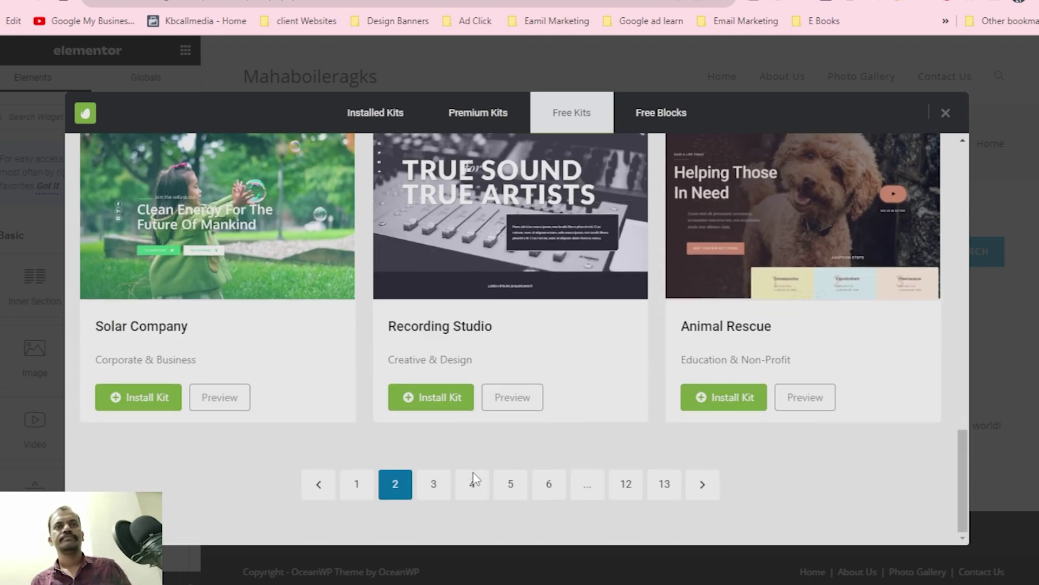
pyautogui.click(430, 488)
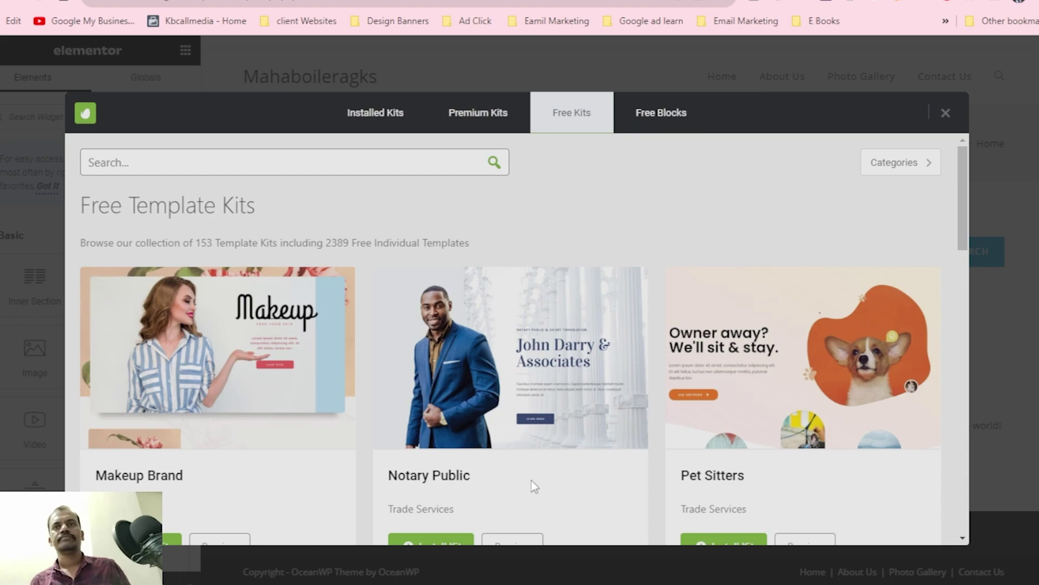
pyautogui.scroll(-10, 534, 486)
pyautogui.scroll(-6, 534, 486)
pyautogui.scroll(4, 531, 485)
pyautogui.scroll(-1, 514, 485)
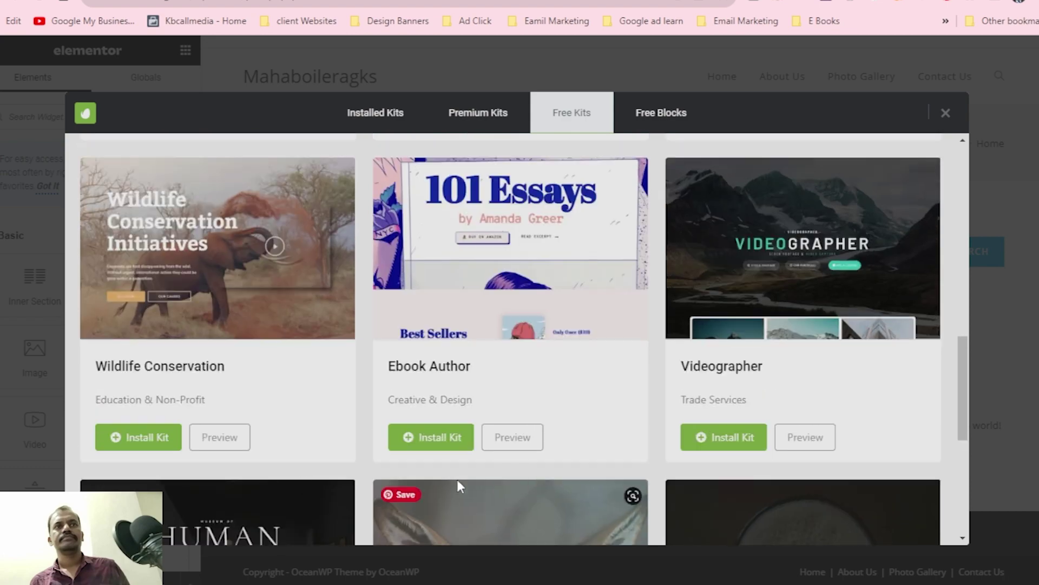
# Step: Copy the "Non-Profit" category text from the Wildlife Conservation kit and search the free kits for it
pyautogui.moveTo(206, 401); pyautogui.dragTo(157, 404)
pyautogui.hotkey('ctrl', 'c')
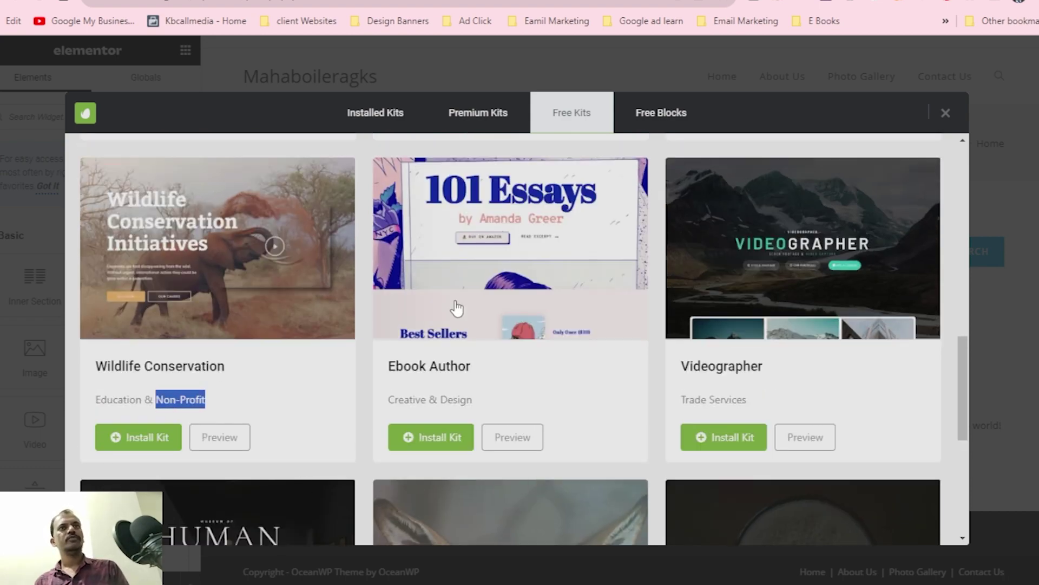
pyautogui.scroll(6, 457, 308)
pyautogui.scroll(5, 458, 302)
pyautogui.click(209, 167)
pyautogui.hotkey('ctrl', 'v')
pyautogui.click(494, 162)
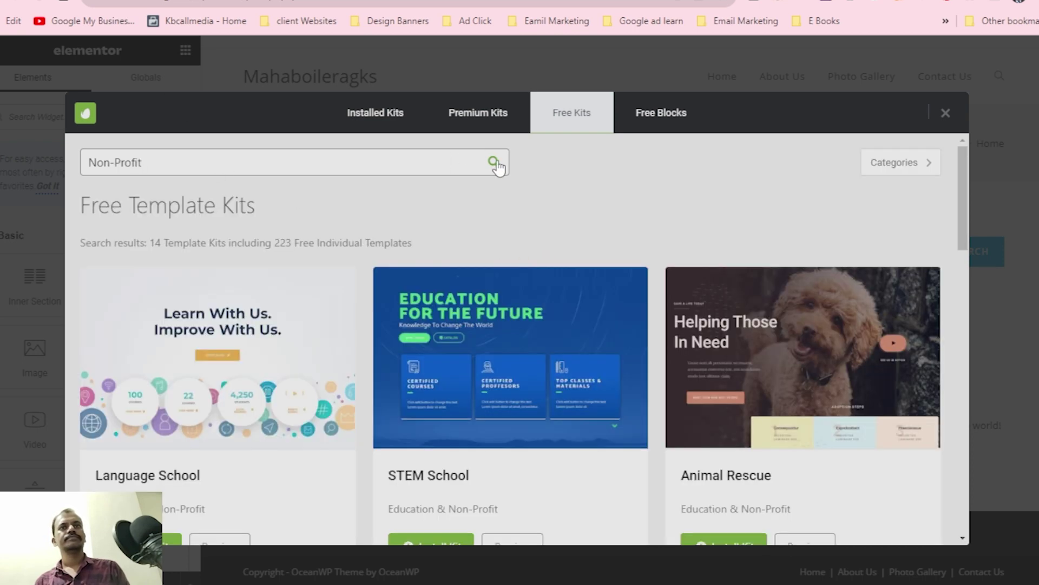
# Step: Examine the Non-Profit kit results for a suitable design, continuing to the second results page
pyautogui.scroll(-4, 714, 347)
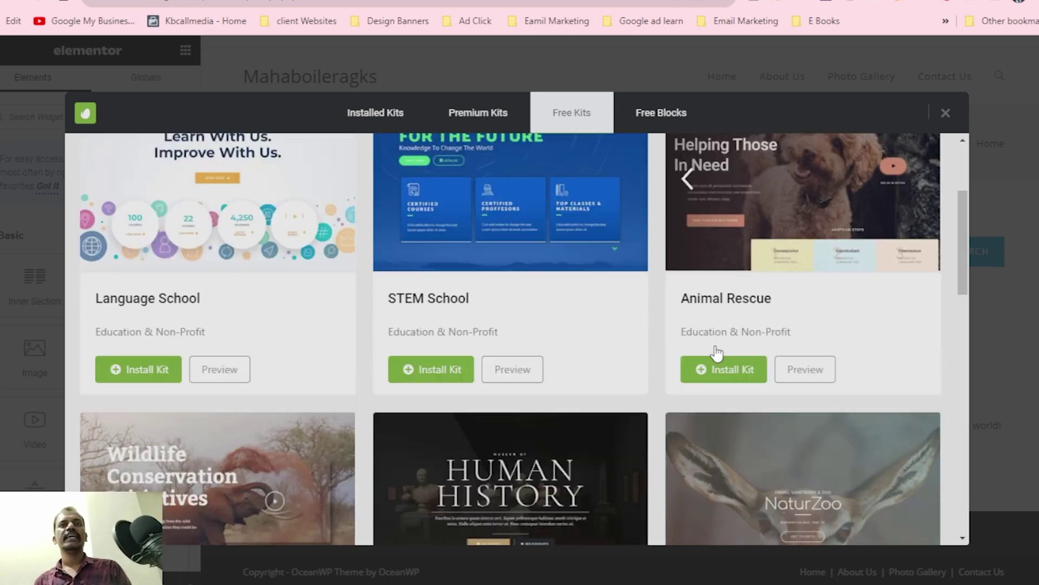
pyautogui.scroll(-4, 717, 350)
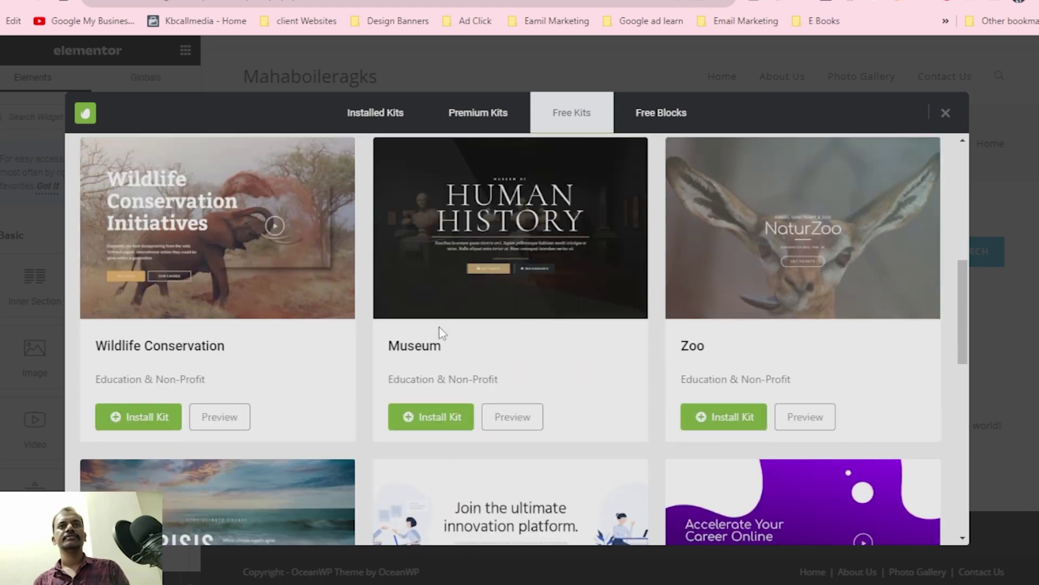
pyautogui.scroll(-5, 691, 247)
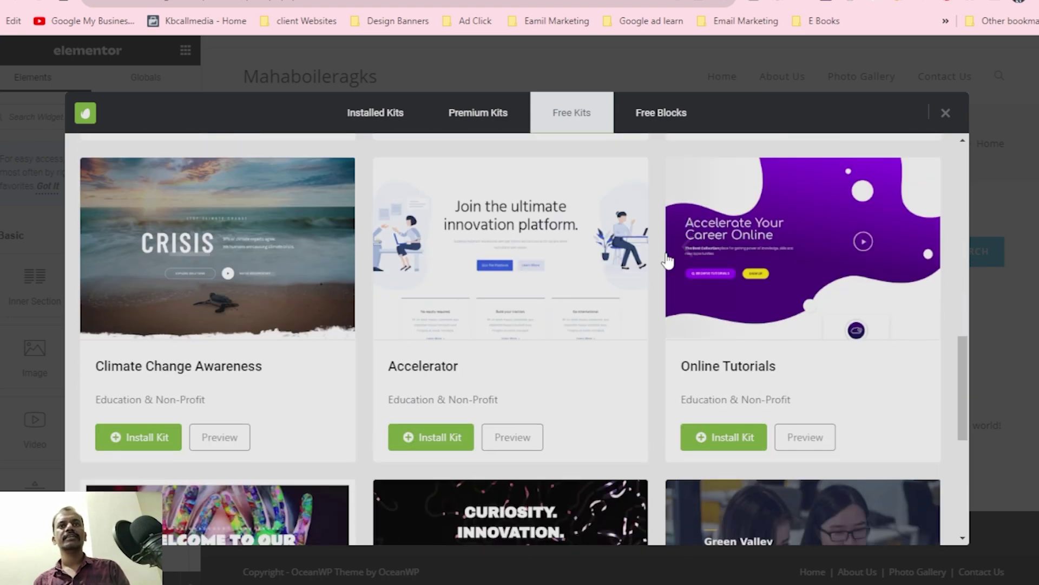
pyautogui.scroll(-5, 202, 299)
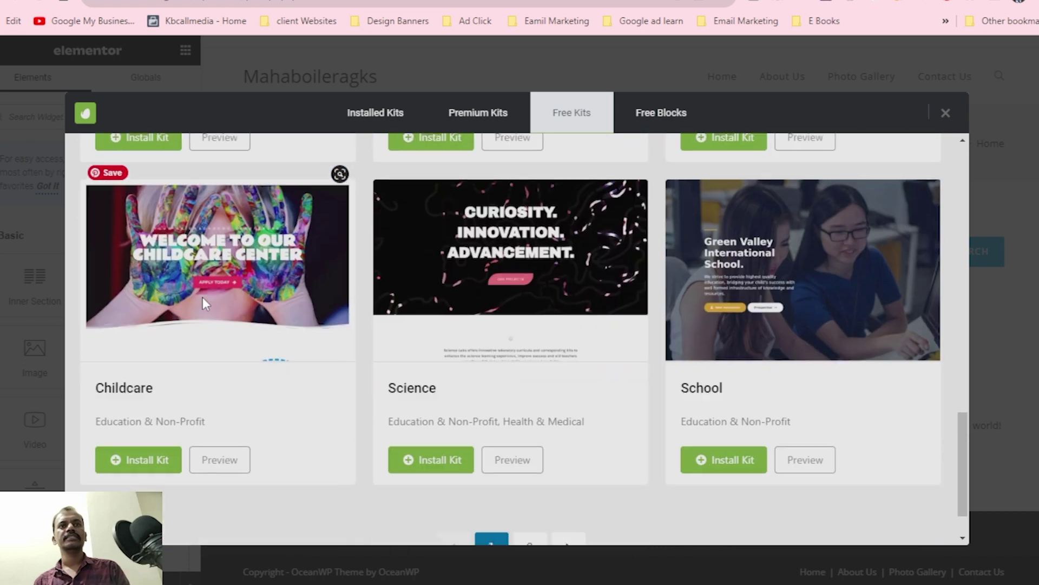
pyautogui.scroll(-1, 202, 301)
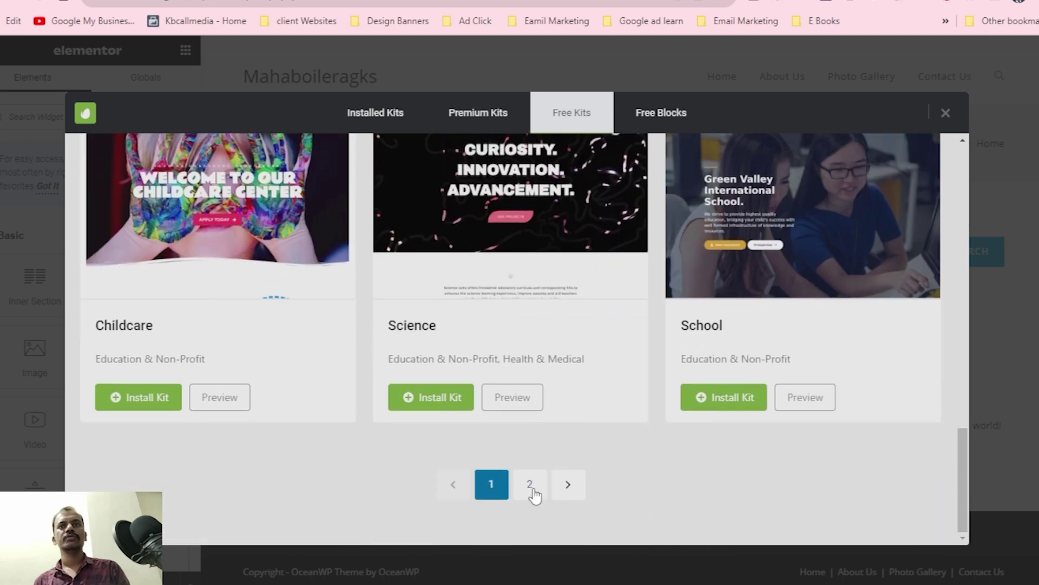
pyautogui.click(531, 486)
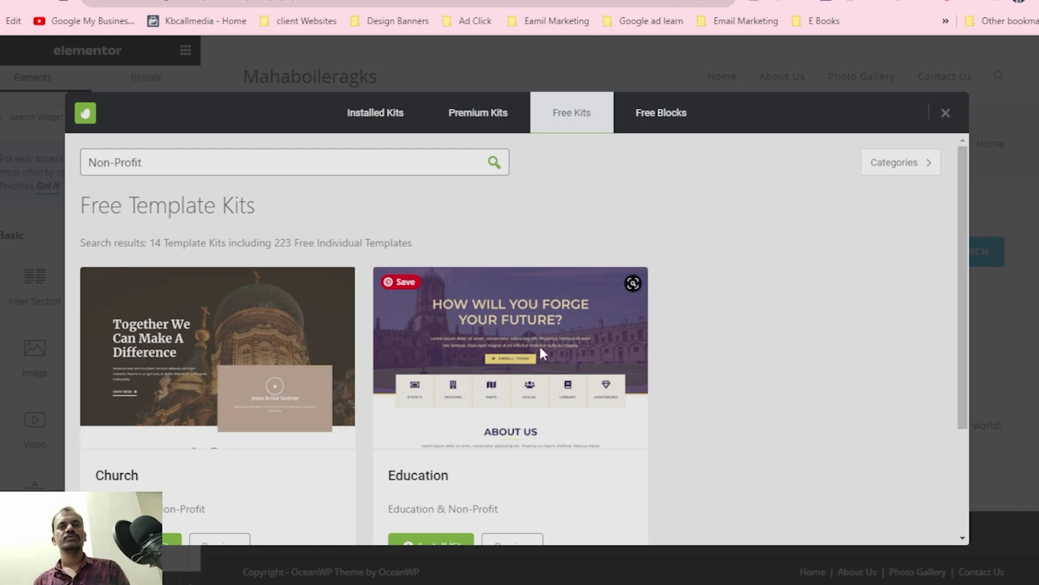
# Step: Install the free Education template kit and open it to view its templates
pyautogui.scroll(-3, 539, 346)
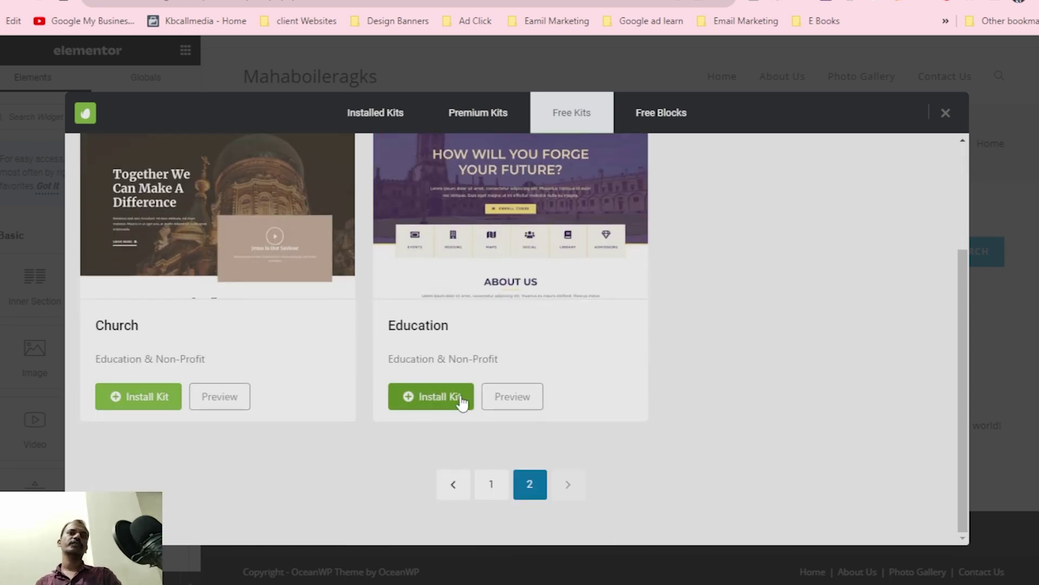
pyautogui.click(421, 403)
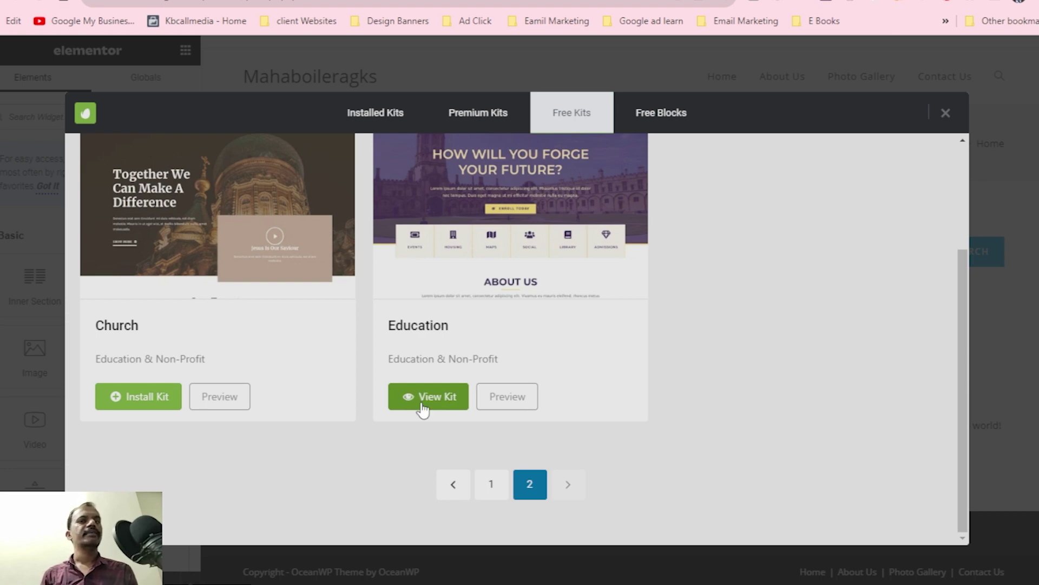
pyautogui.click(424, 406)
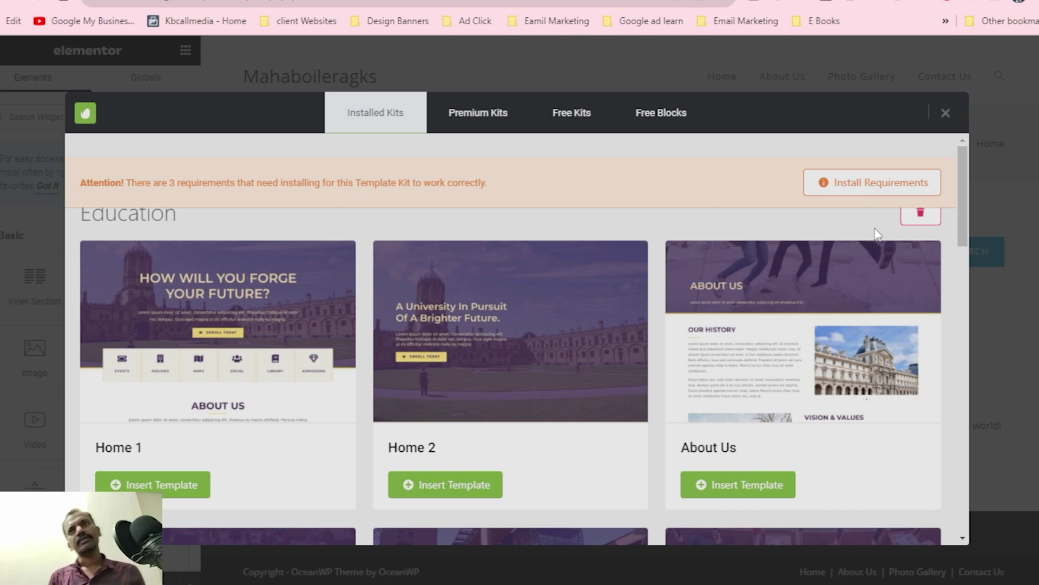
# Step: Install the Education kit's missing requirements, including the Elementor default color schemes and default typography schemes
pyautogui.click(852, 192)
pyautogui.click(360, 408)
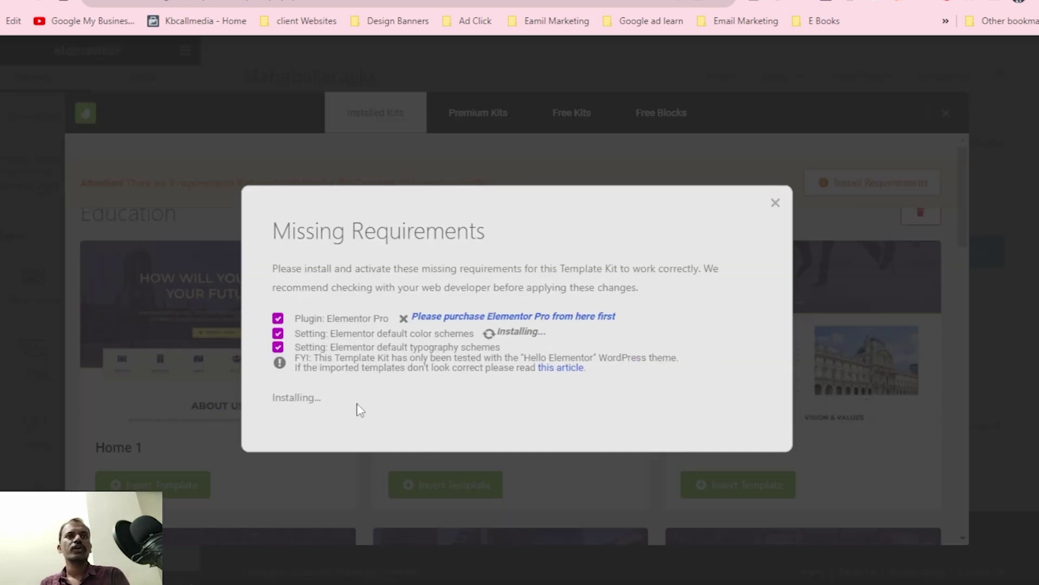
pyautogui.click(333, 425)
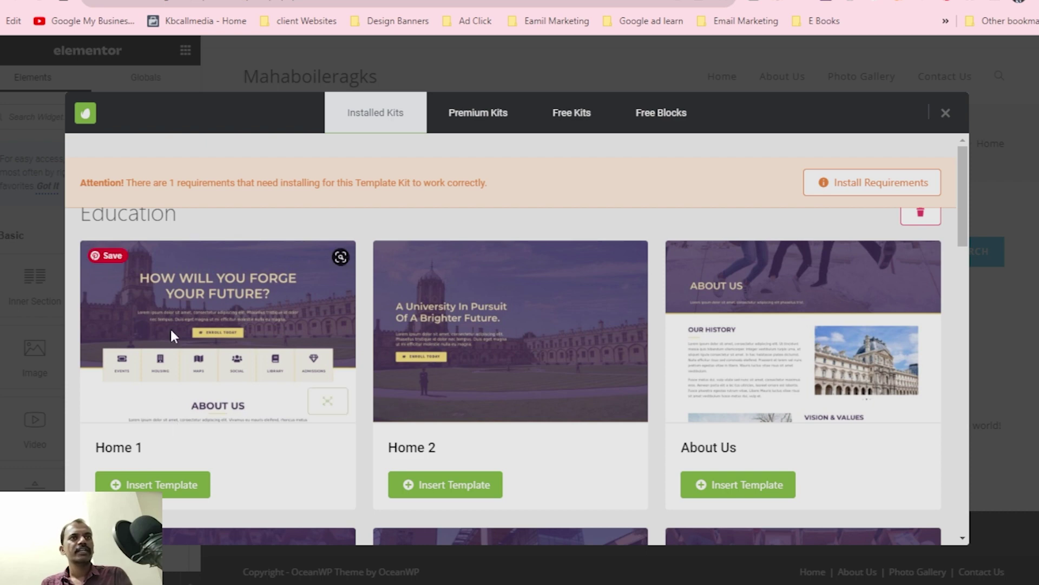
# Step: Preview the Education kit's Home 2 template in full and look over the kit's other page templates
pyautogui.moveTo(156, 180); pyautogui.dragTo(207, 183)
pyautogui.scroll(-2, 274, 398)
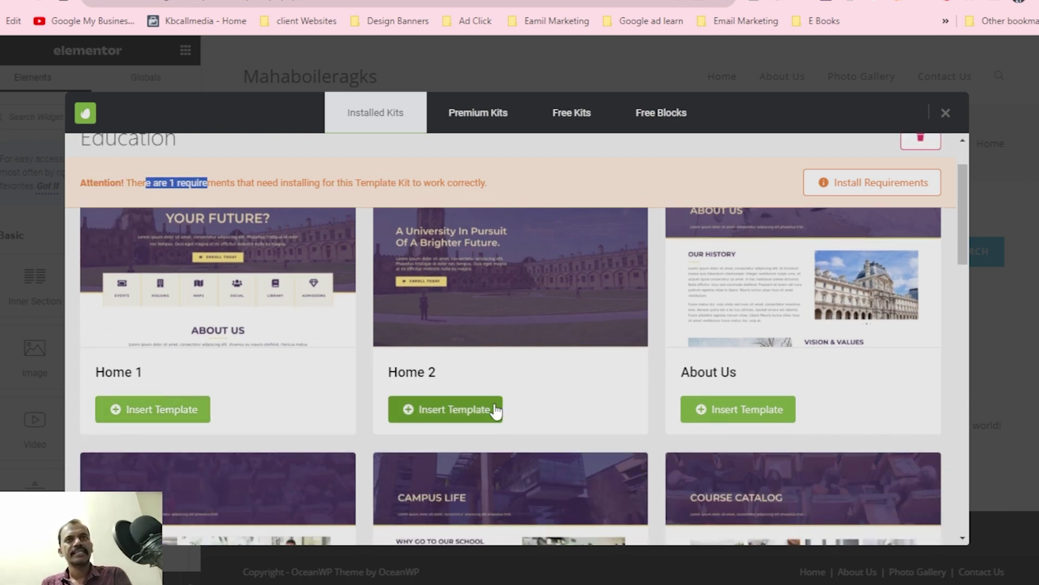
pyautogui.scroll(2, 494, 410)
pyautogui.click(620, 400)
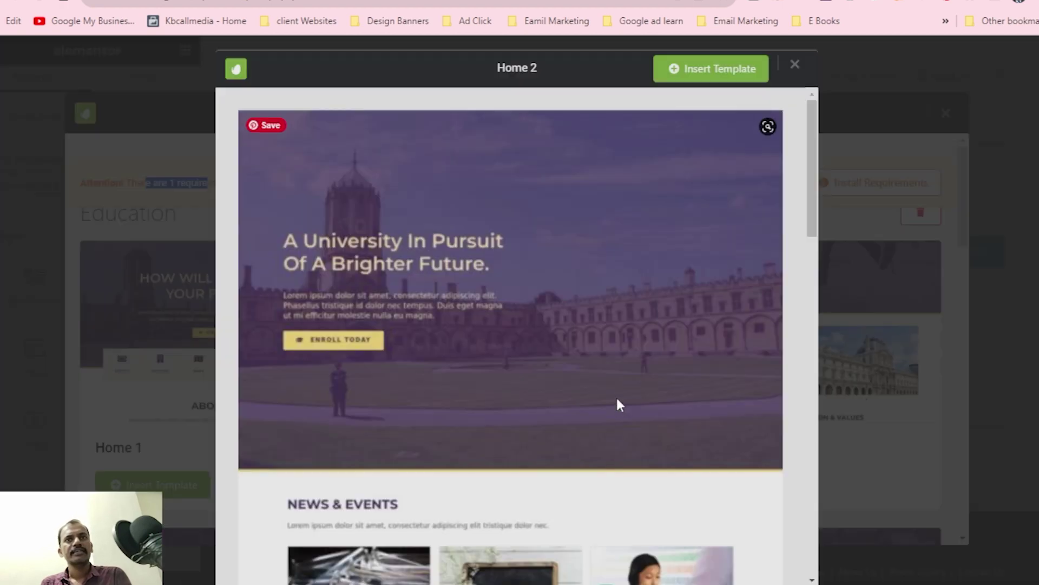
pyautogui.scroll(-8, 547, 324)
pyautogui.scroll(-6, 549, 331)
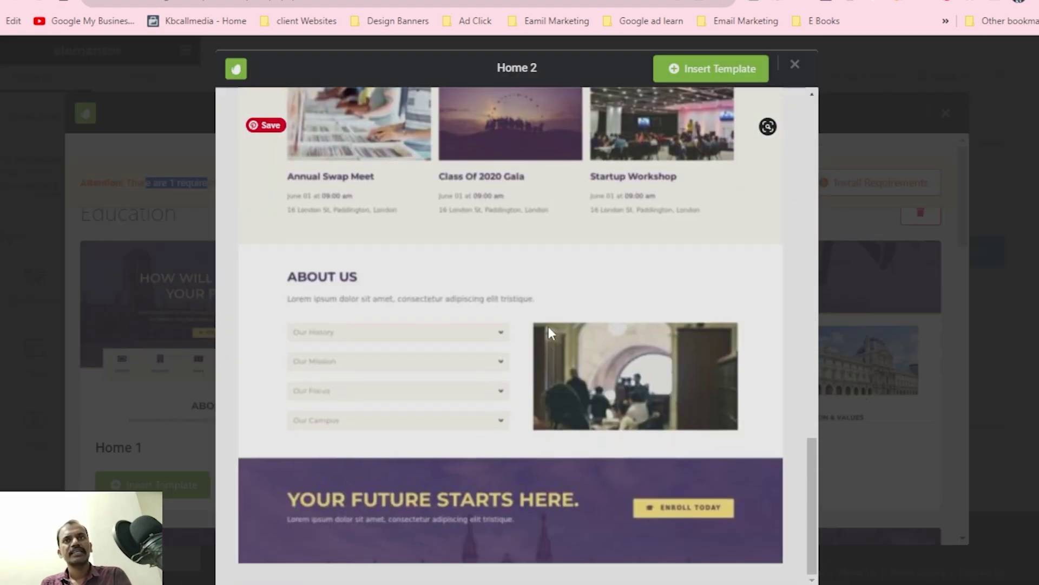
pyautogui.scroll(9, 549, 330)
pyautogui.scroll(5, 548, 331)
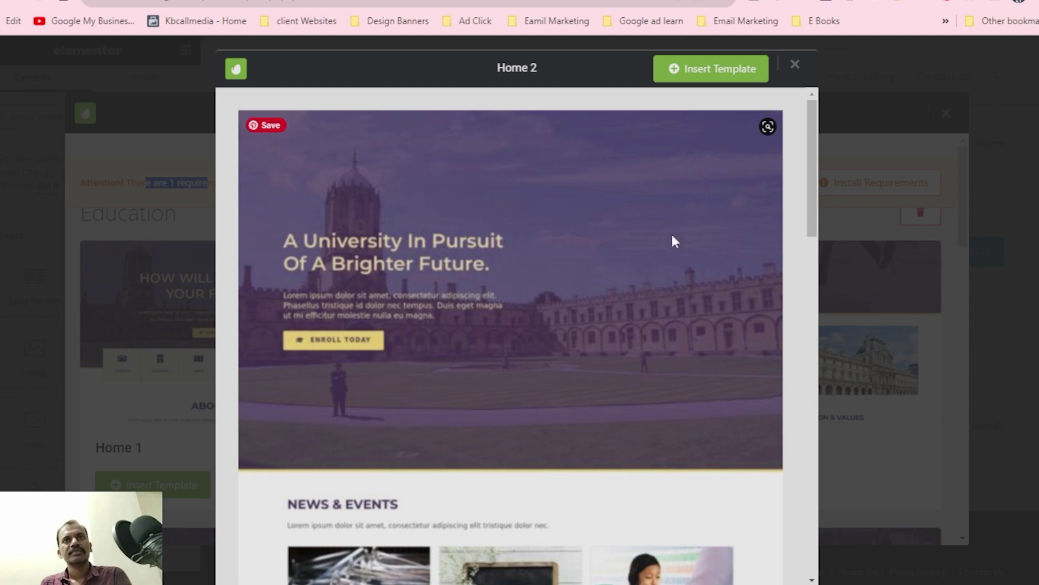
pyautogui.click(794, 63)
pyautogui.scroll(-5, 735, 347)
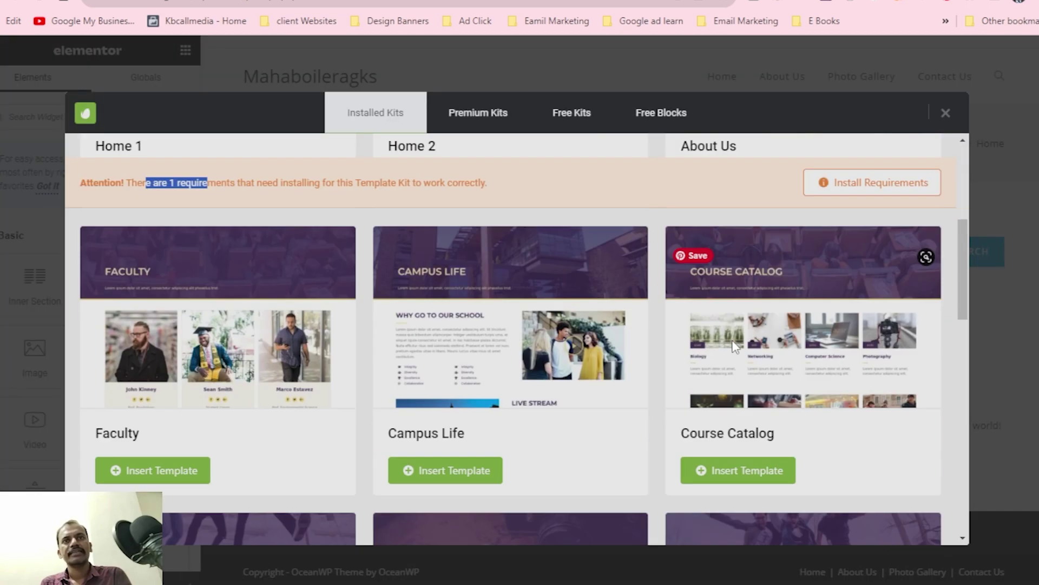
# Step: Insert the Education kit's Home 2 template into the Home page
pyautogui.scroll(5, 735, 346)
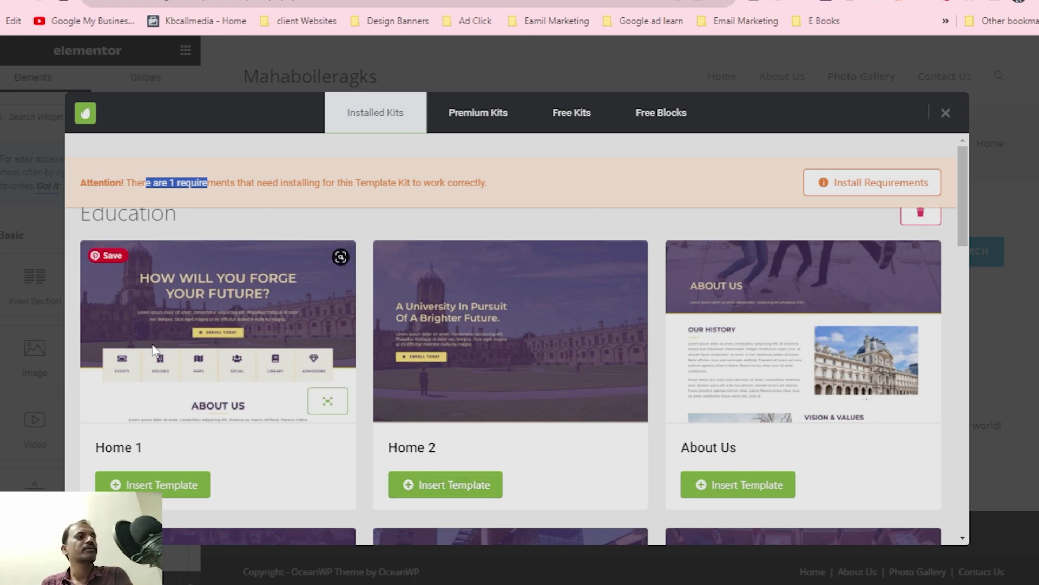
pyautogui.click(440, 484)
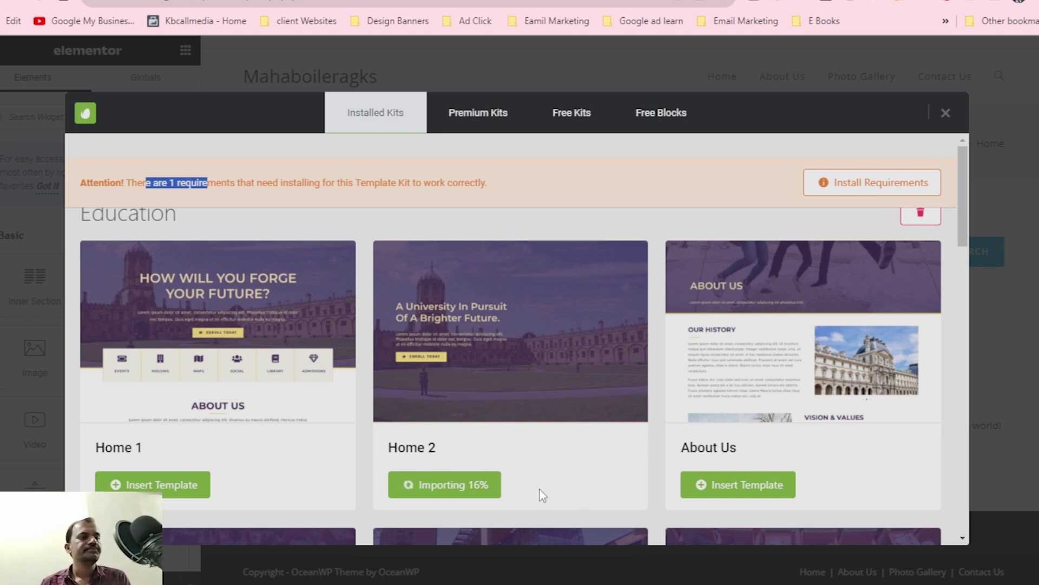
pyautogui.scroll(-3, 548, 497)
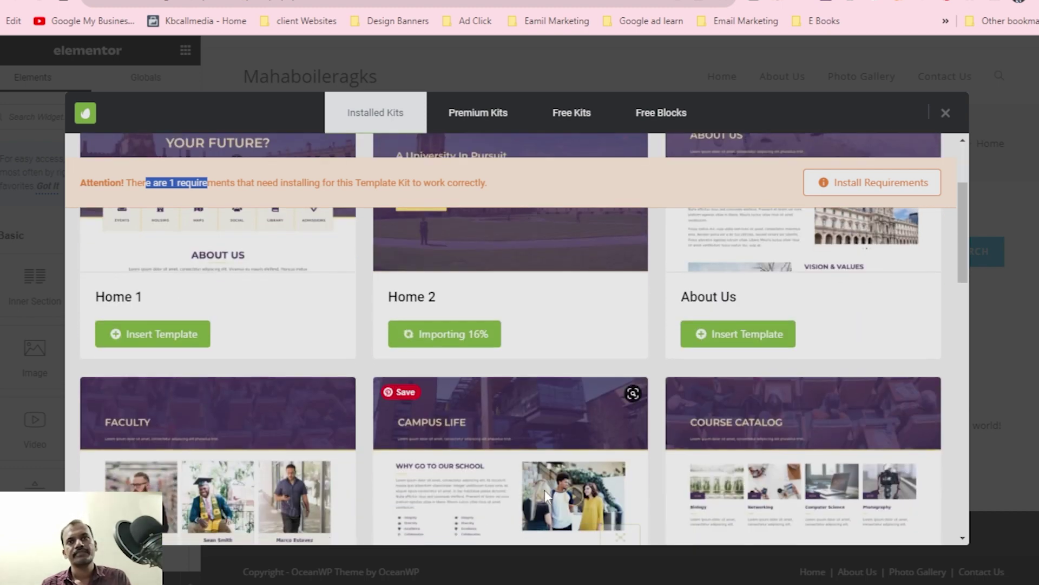